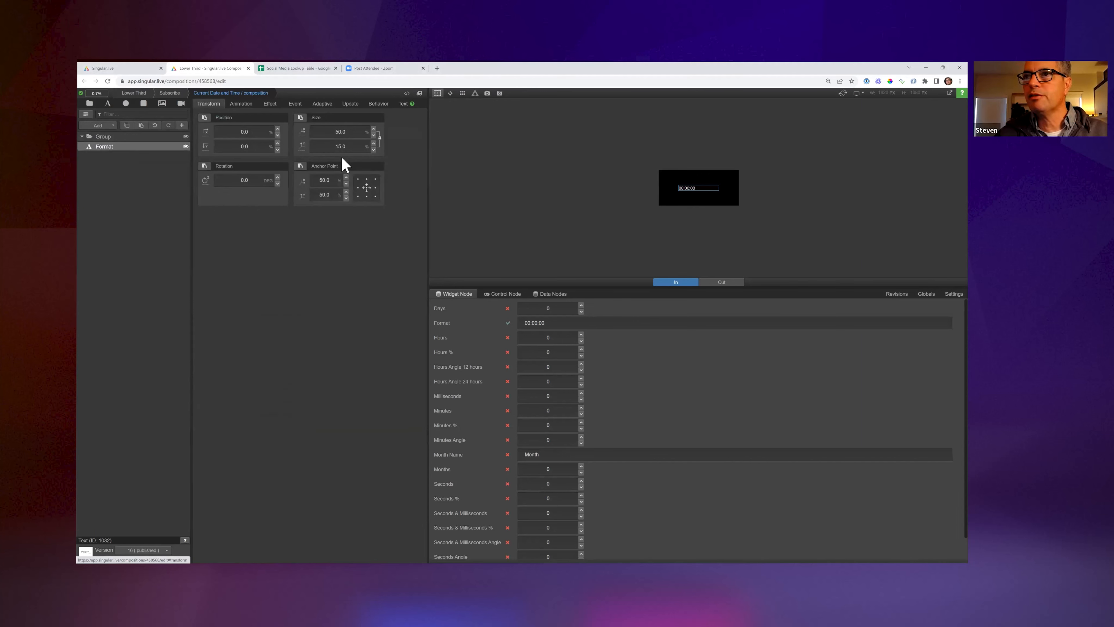
Set the Format text's size to 100% width and 70% height.
double_click(342, 135)
text(100)
key(Tab)
text(100)
click(362, 134)
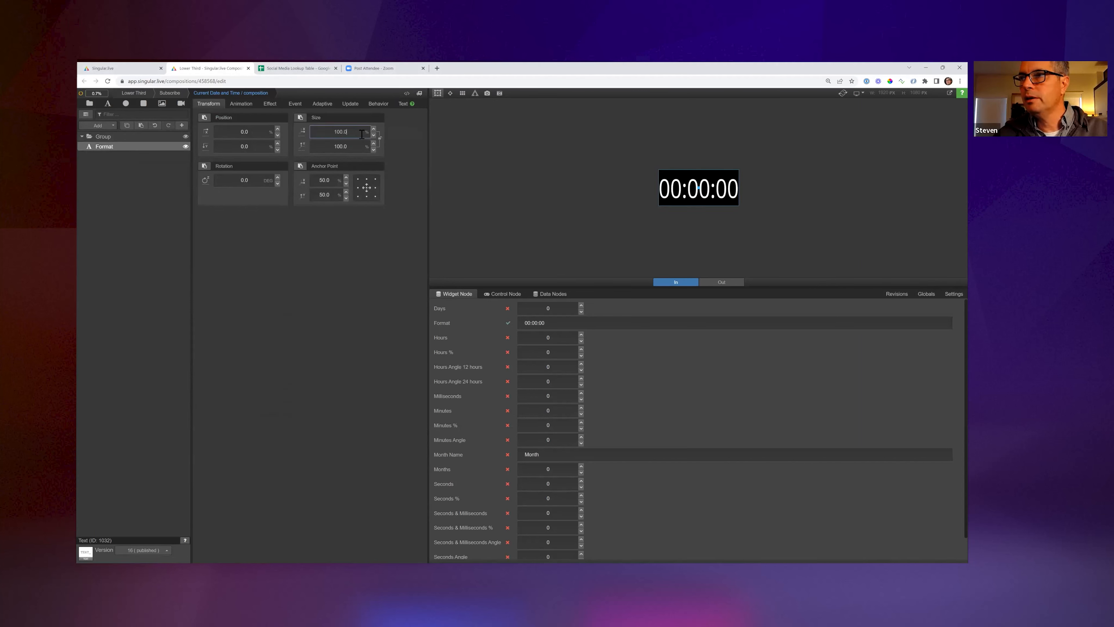
double_click(342, 144)
text(80)
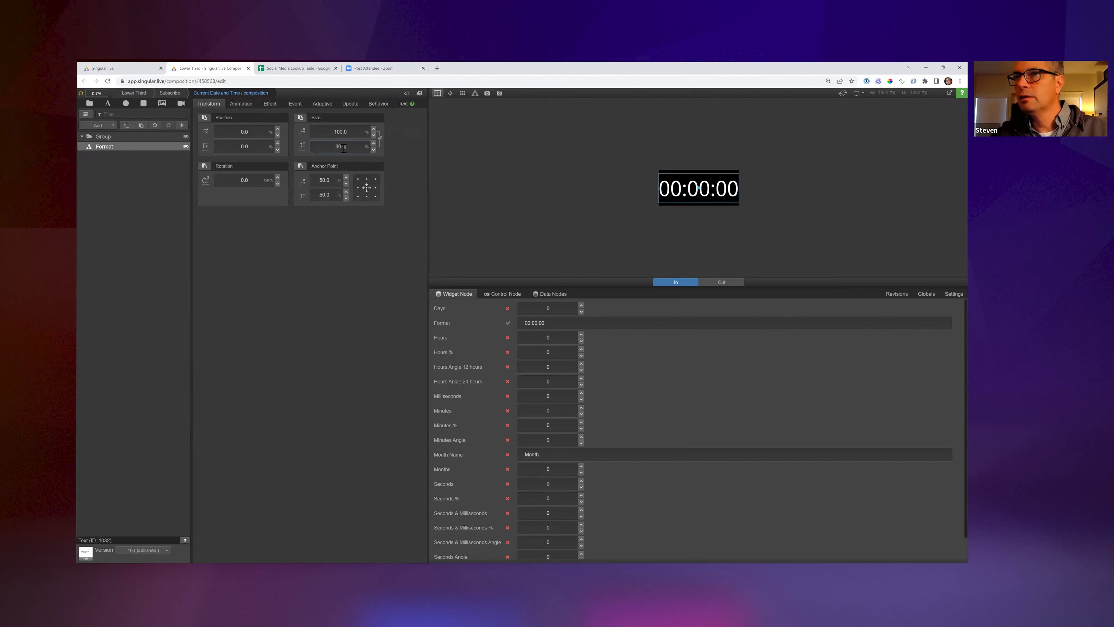
double_click(344, 147)
text(70)
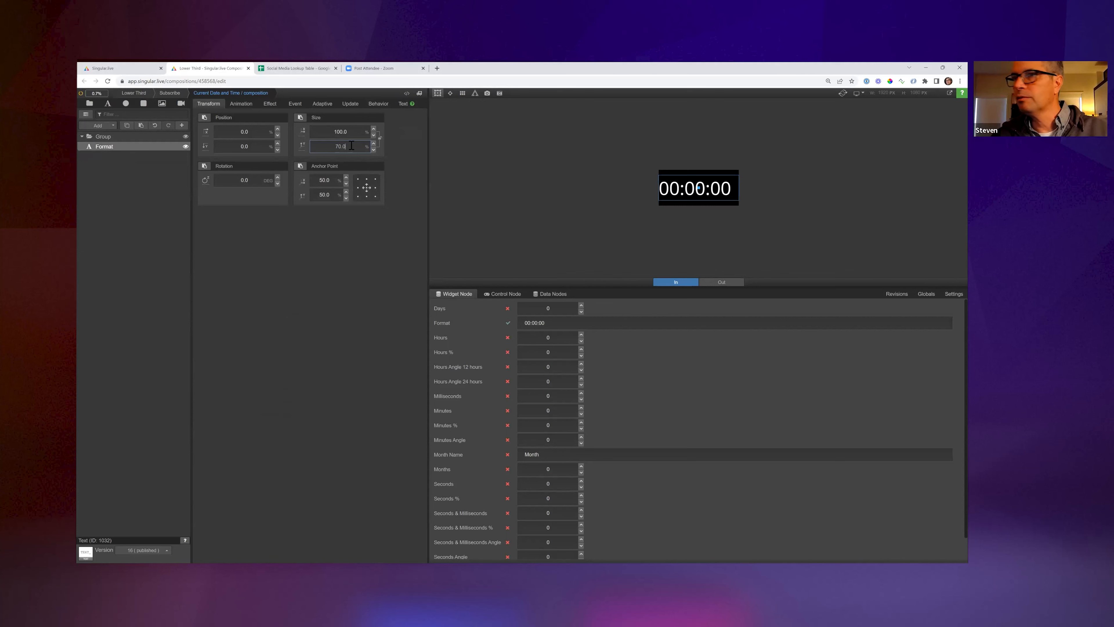
Centre-align the Format text horizontally within its box.
click(401, 105)
click(416, 237)
click(410, 264)
Search the Font Browser for "ope" and add Open Sans to My Fonts.
click(336, 237)
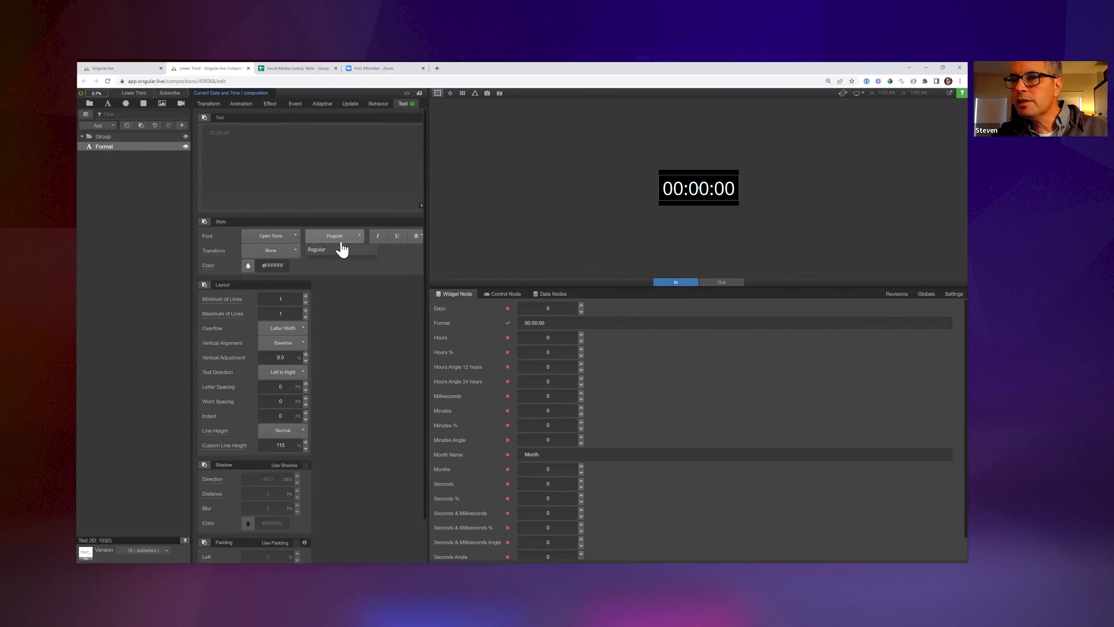
click(275, 239)
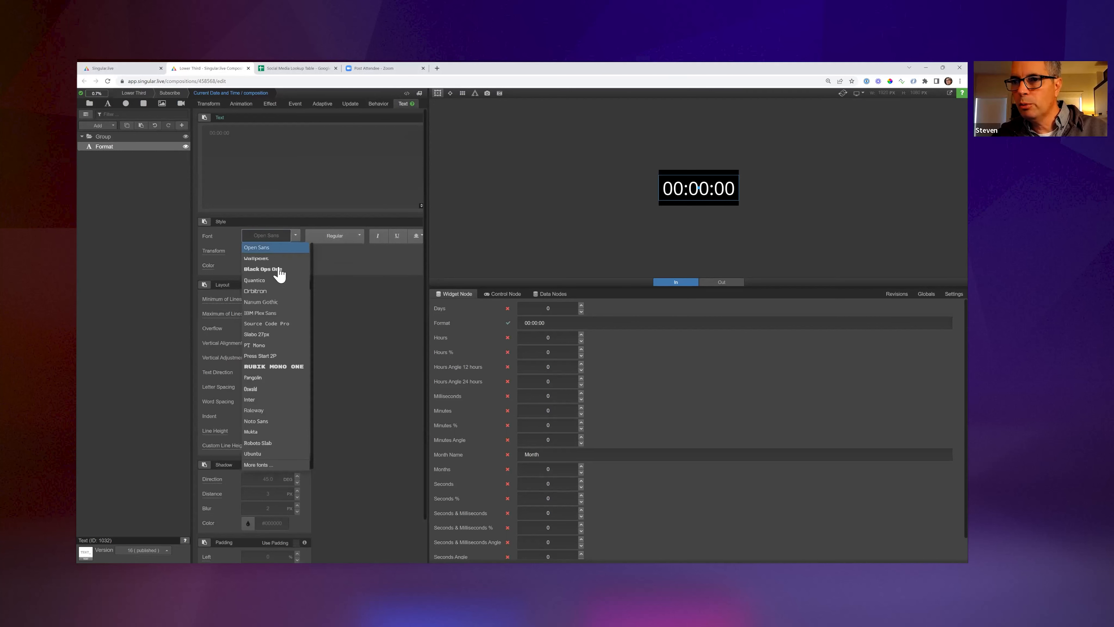
click(277, 258)
click(335, 243)
click(286, 238)
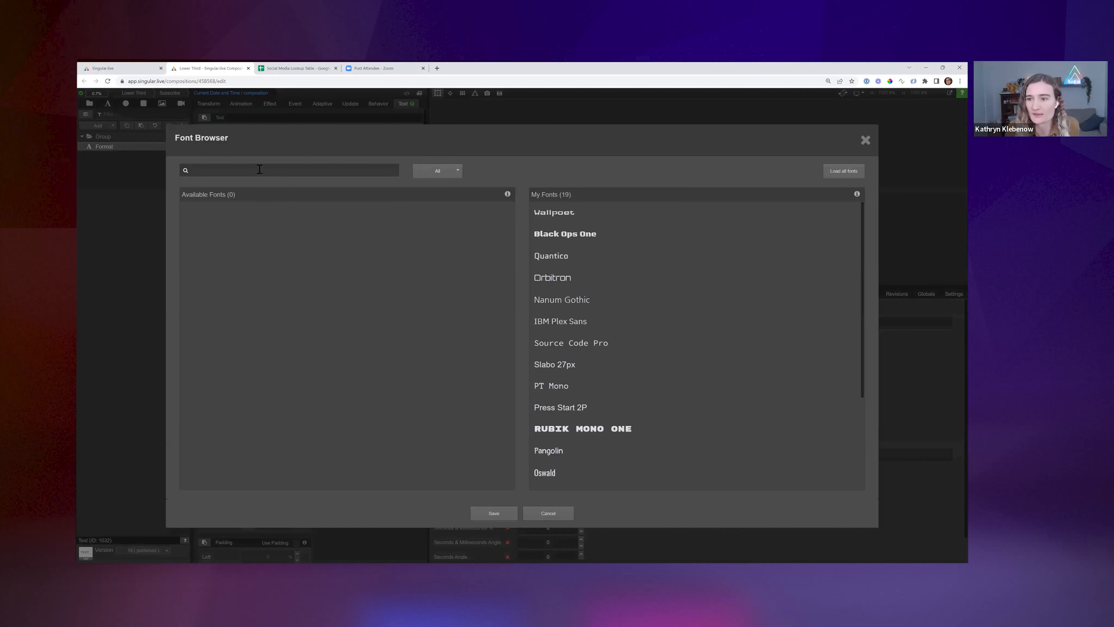
click(259, 170)
text(ope)
click(258, 213)
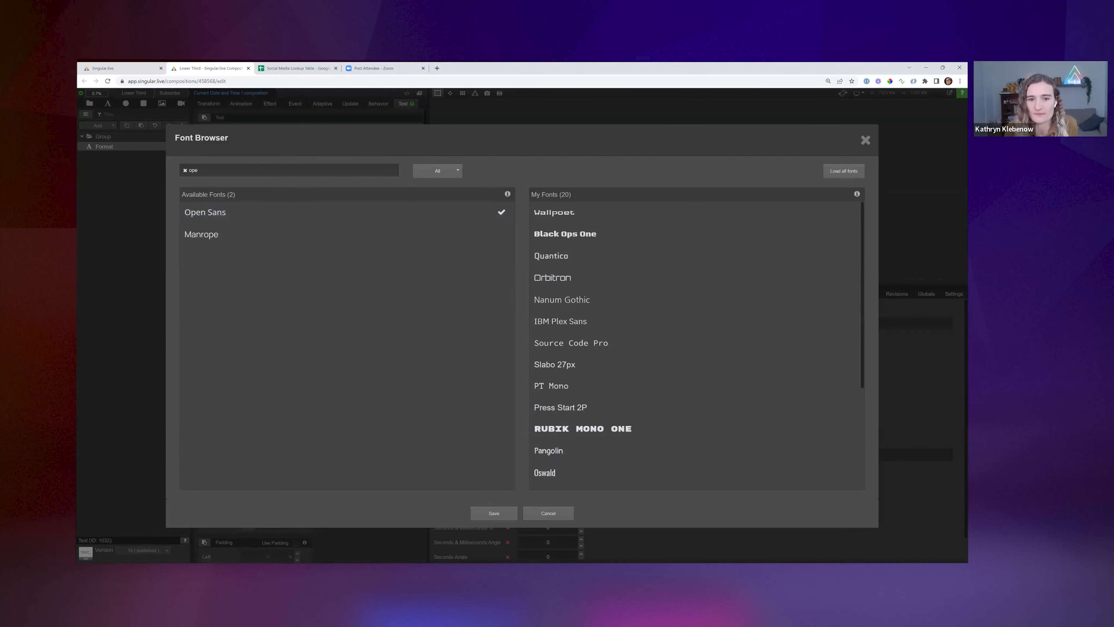
Remove the fonts listed ahead of Open Sans from My Fonts and save the font selection.
triple_click(567, 210)
double_click(568, 212)
triple_click(567, 212)
double_click(567, 212)
double_click(568, 213)
triple_click(568, 212)
double_click(568, 212)
click(567, 212)
double_click(566, 212)
click(494, 513)
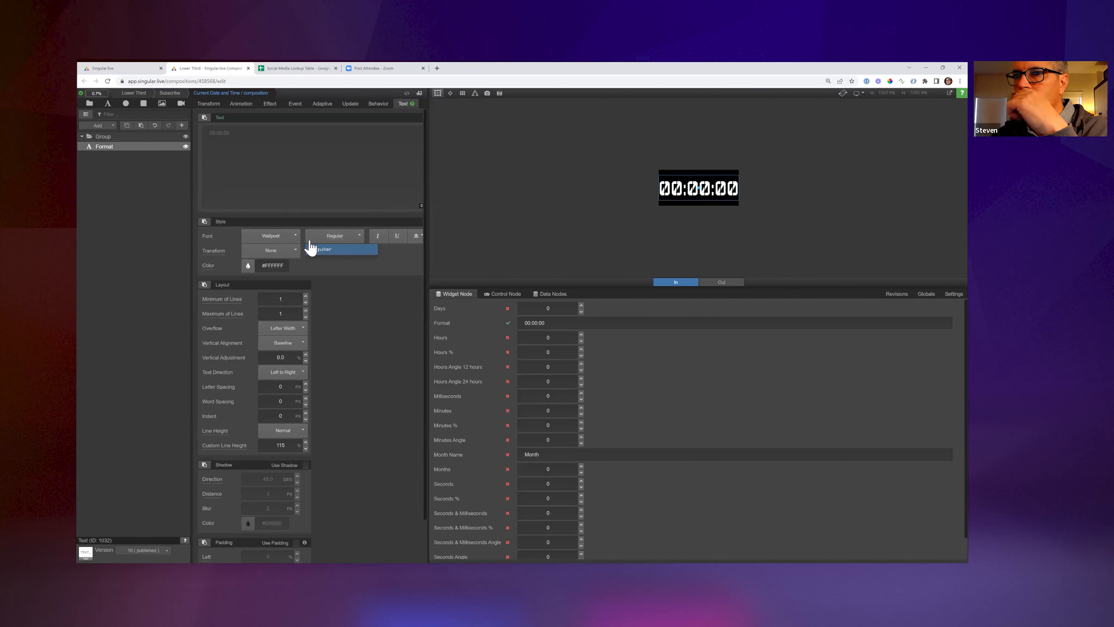
Set the Format text's font to Open Sans with the Semi-Bold weight.
click(281, 237)
click(280, 258)
click(320, 238)
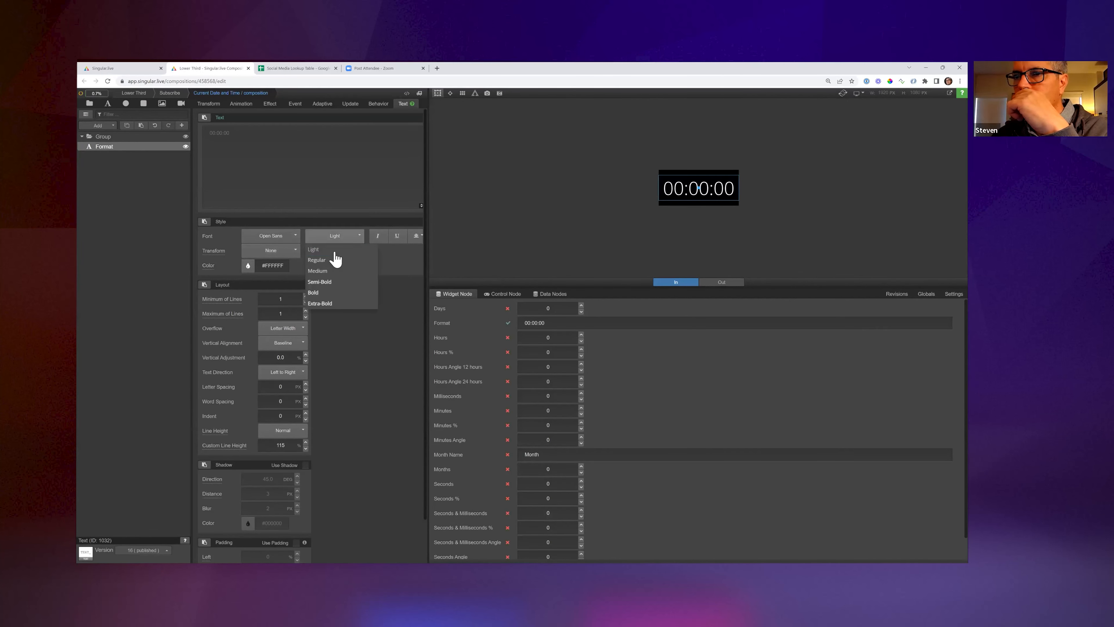
click(329, 282)
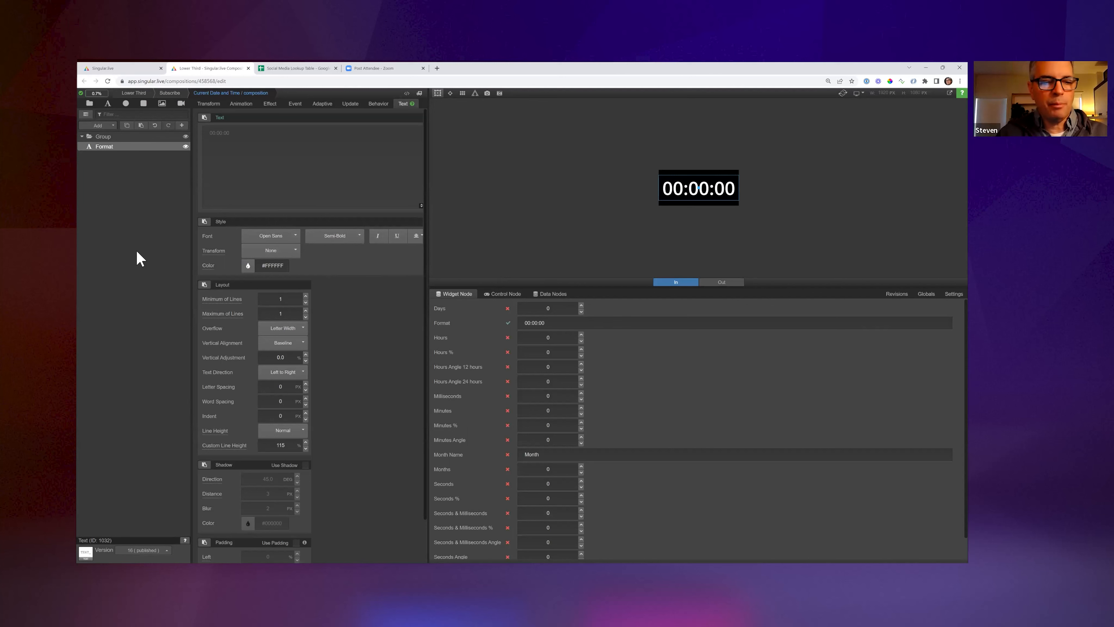
Return from the Current Date and Time composition to its parent Subscribe composition.
key(space)
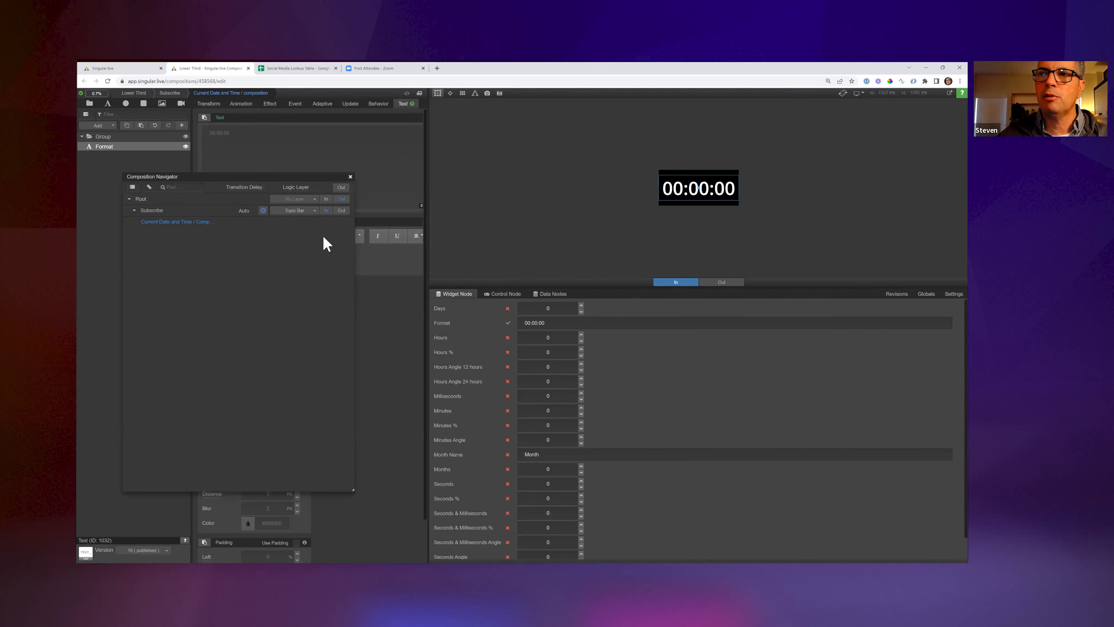
click(350, 177)
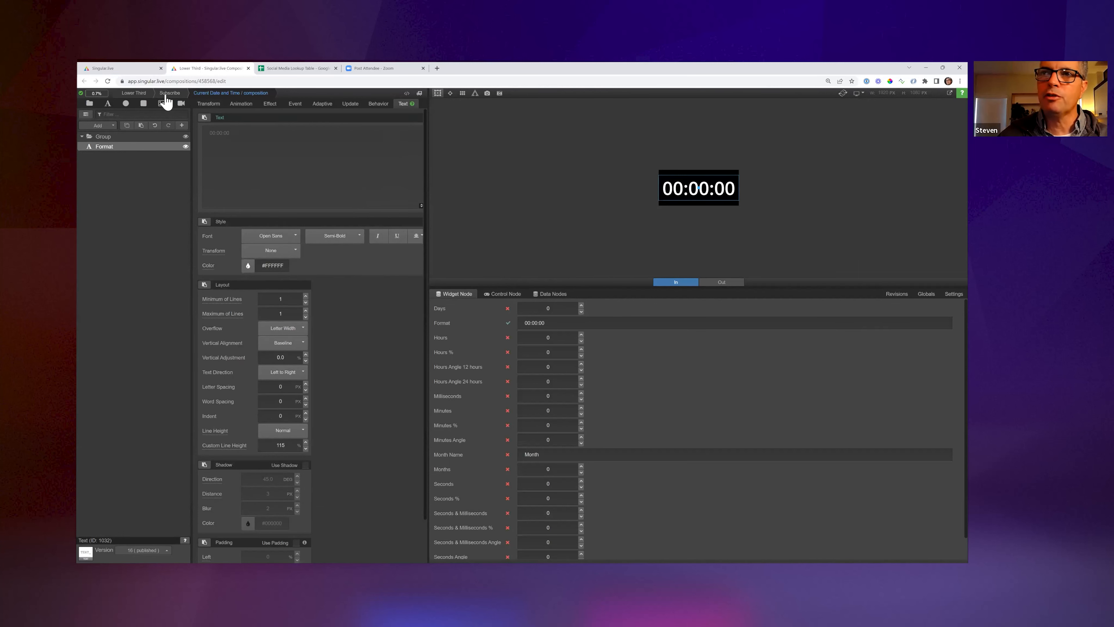
click(168, 94)
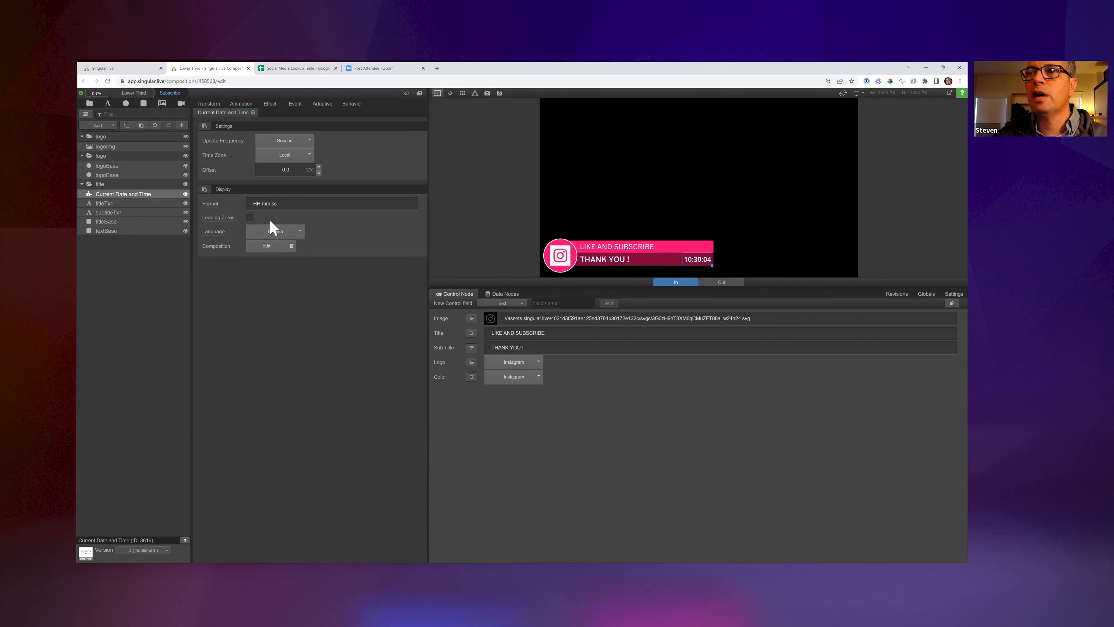
Link the Current Date and Time widget's Format property to a new control node field named "Time Format".
click(211, 158)
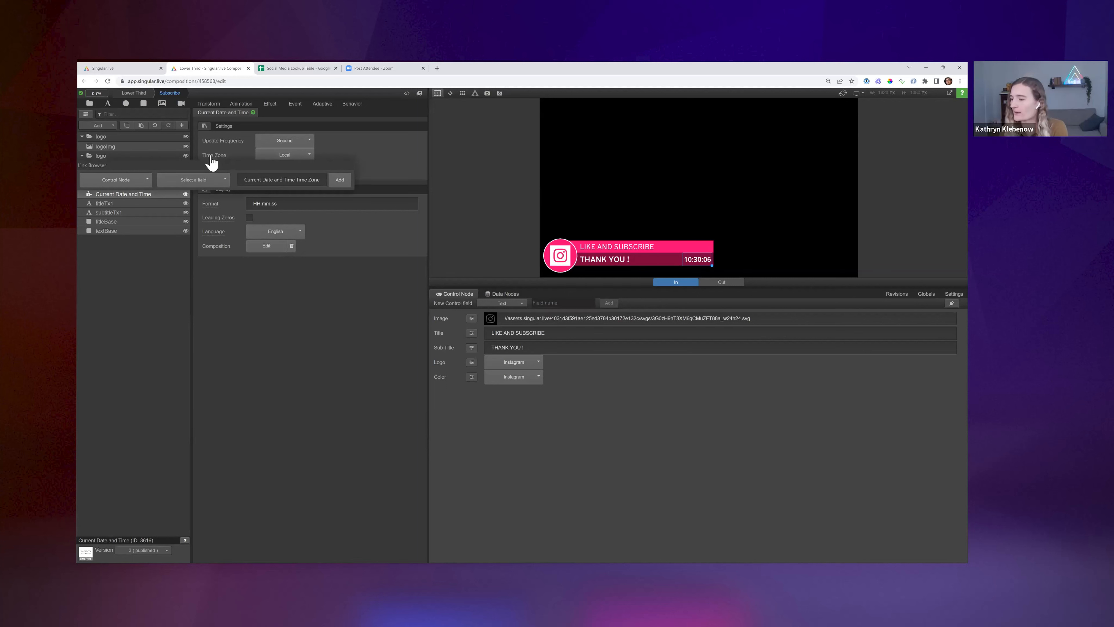
click(233, 278)
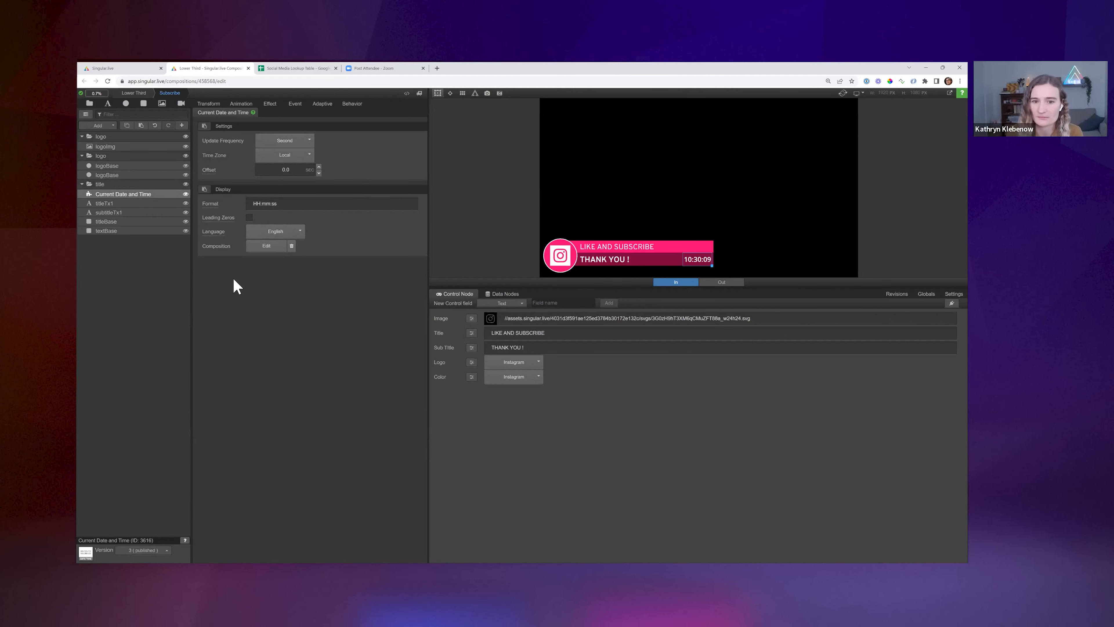
click(211, 204)
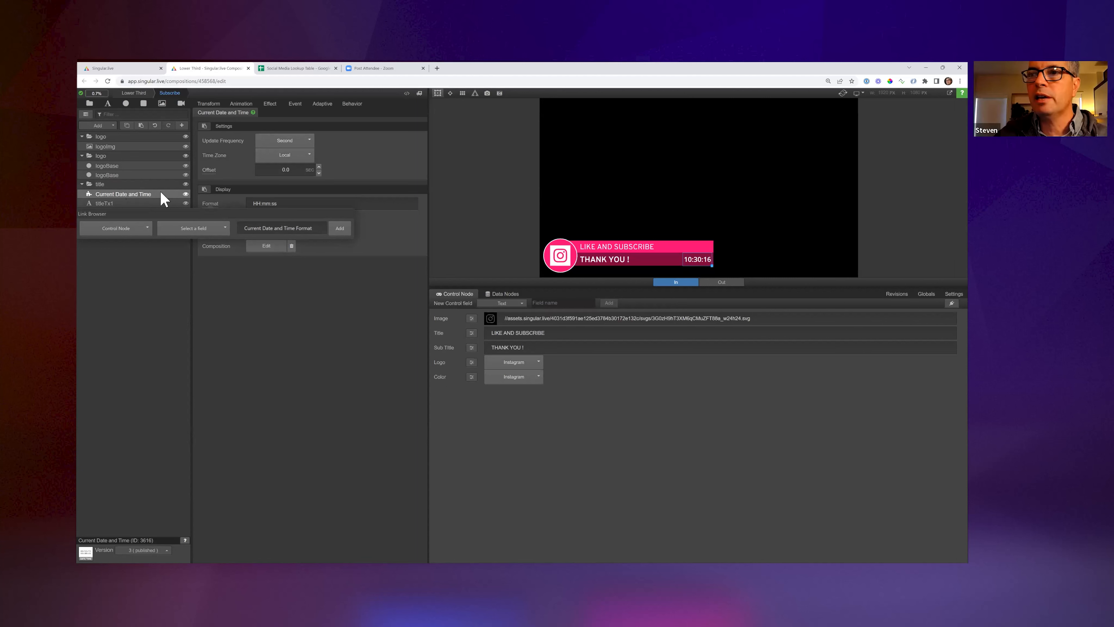
triple_click(287, 232)
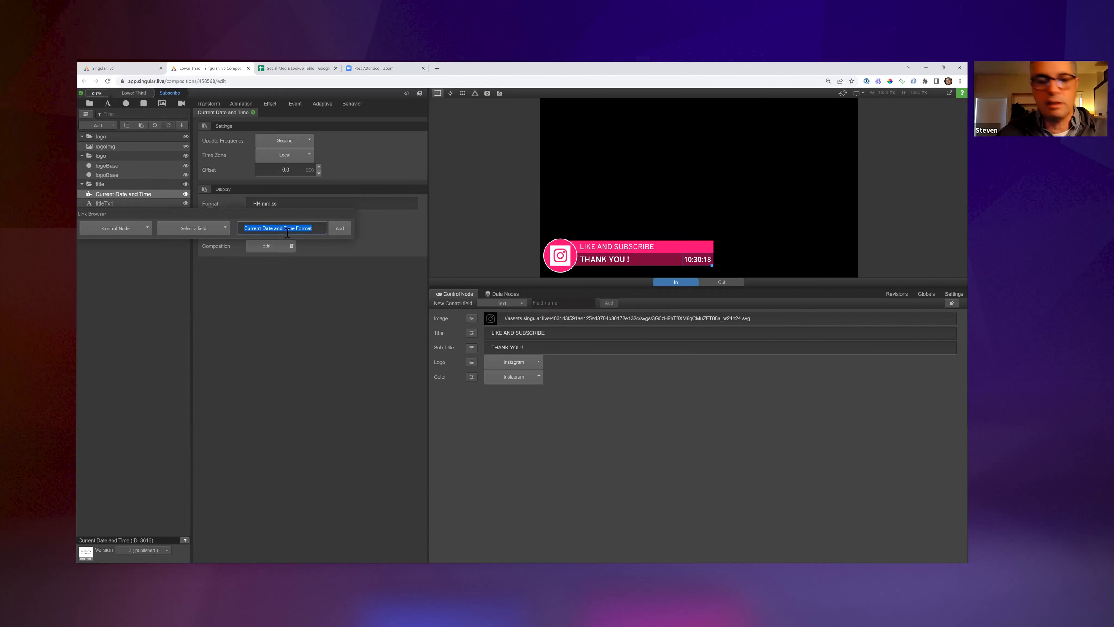
text(Time)
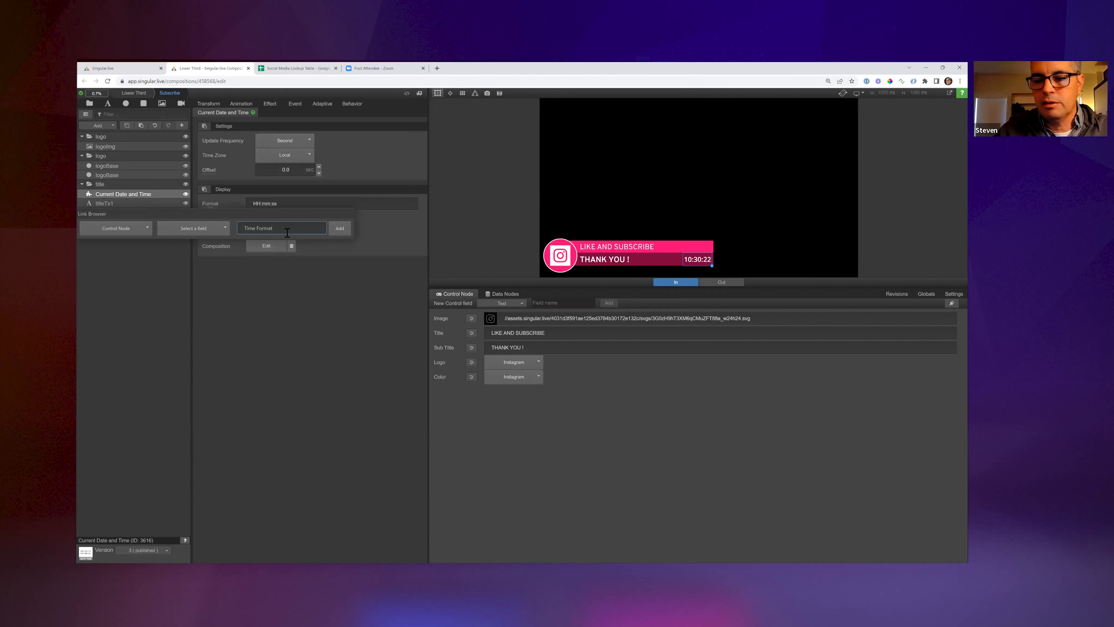
key(Return)
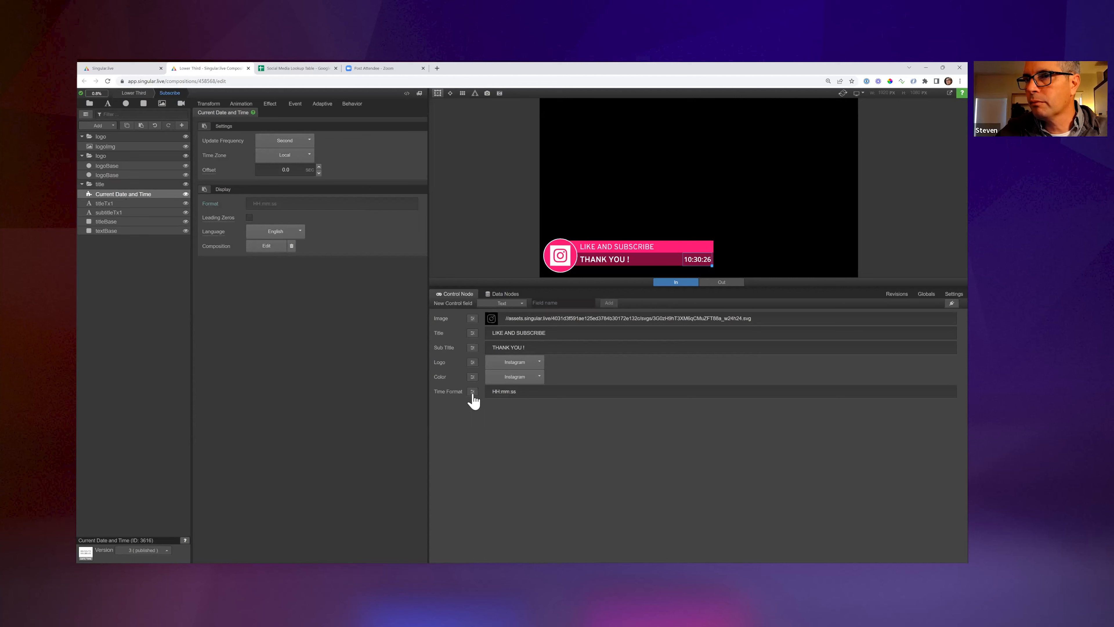
Shorten the Time Format field's value to HH:mm, removing the seconds.
click(532, 394)
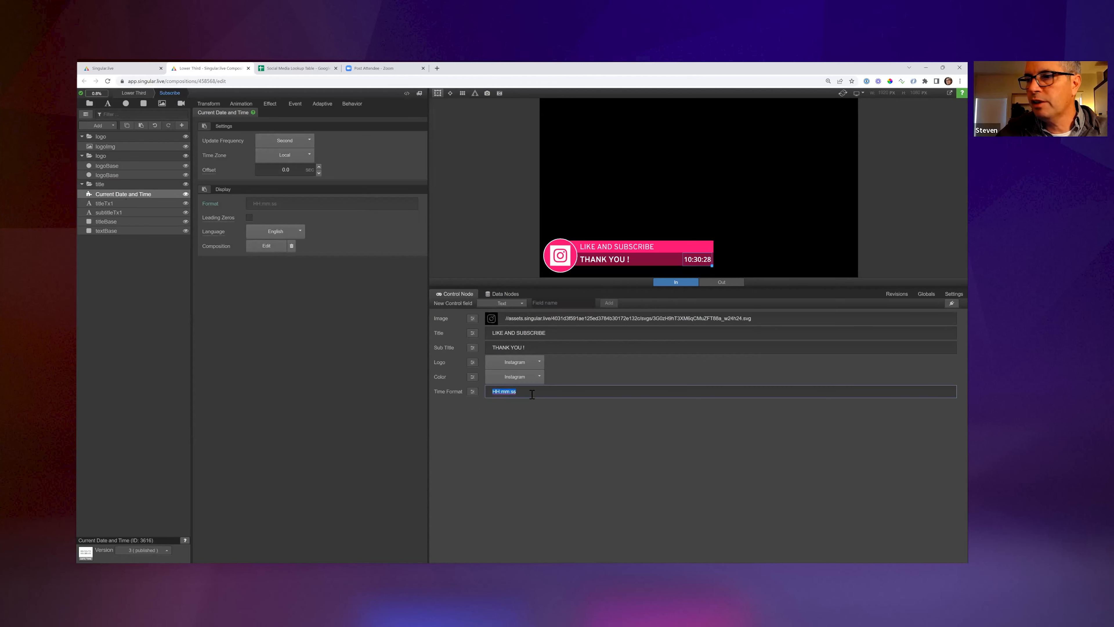
key(BackSpace)
key(BackSpace)
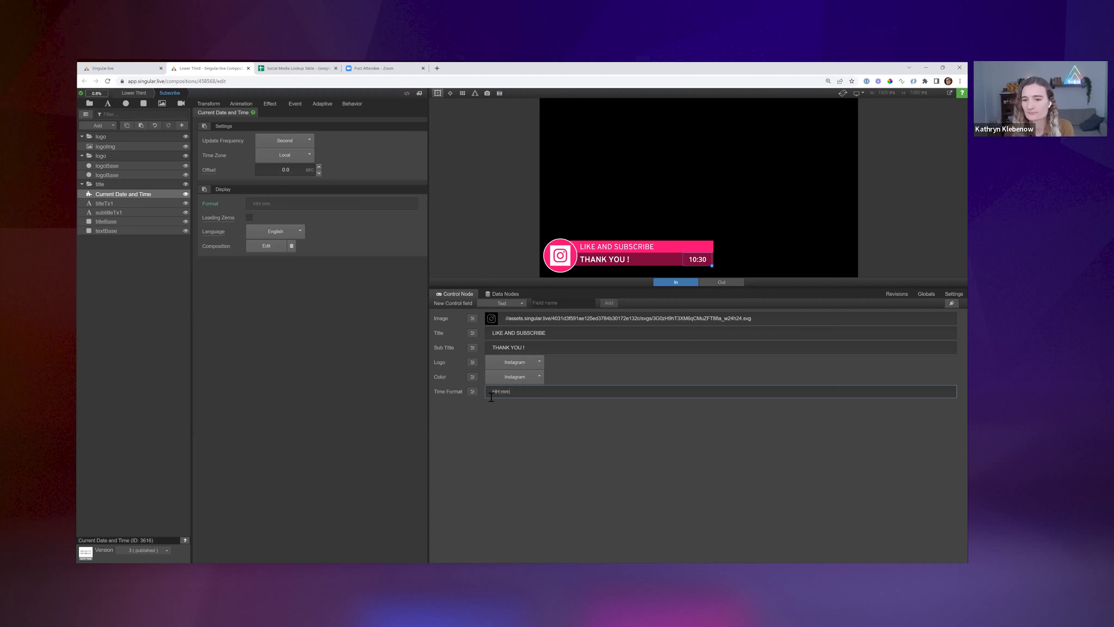
Add a control field of type Selection named "Format Time".
click(500, 304)
click(504, 444)
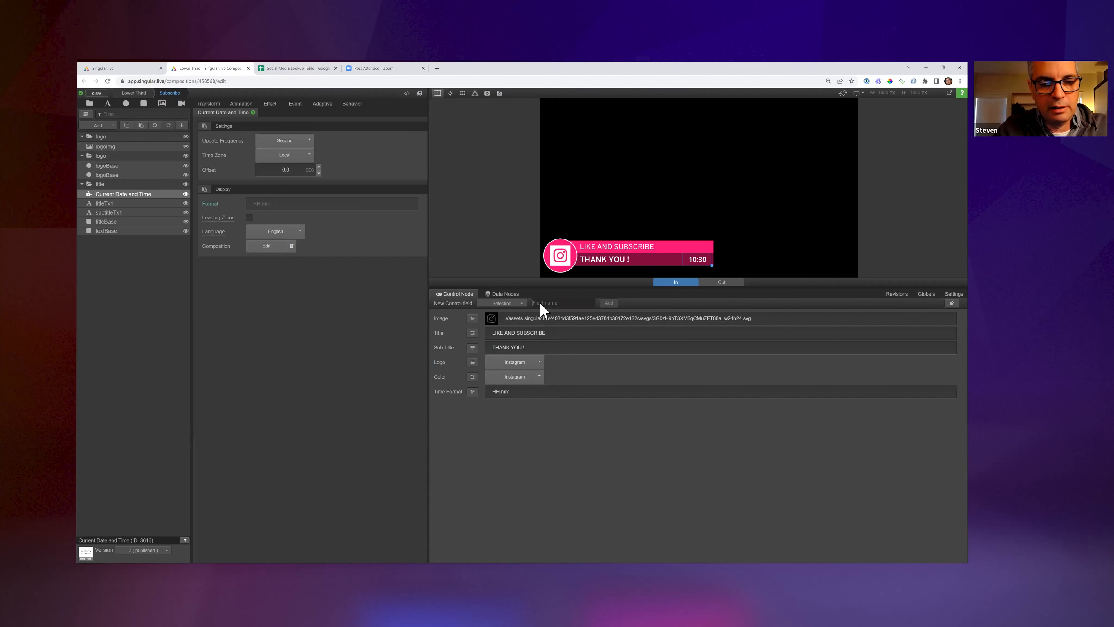
text(Format Time)
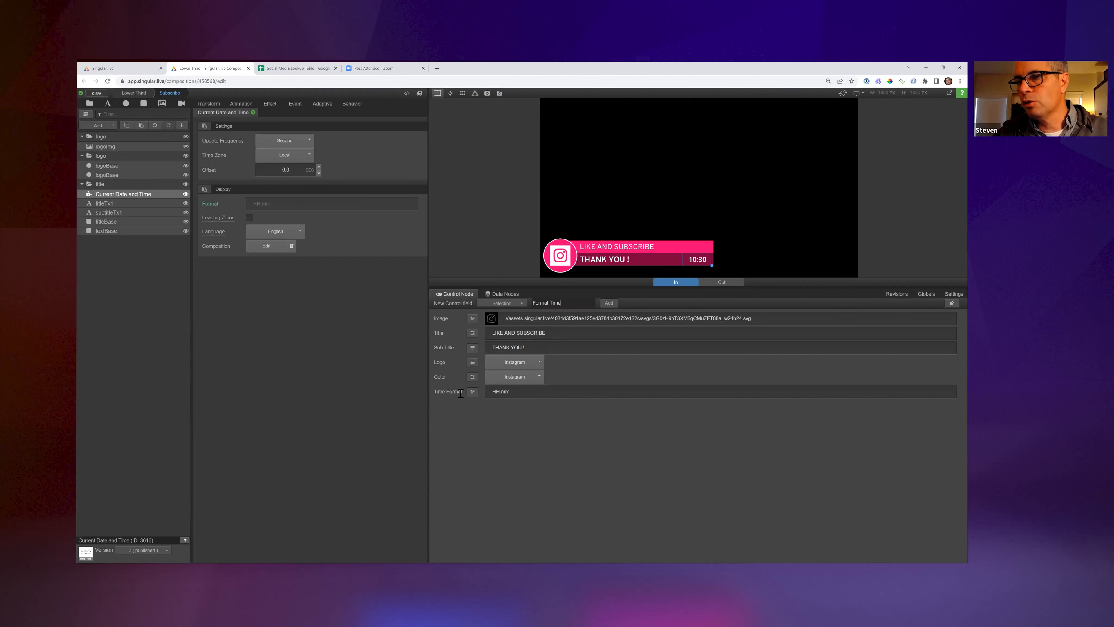
click(608, 304)
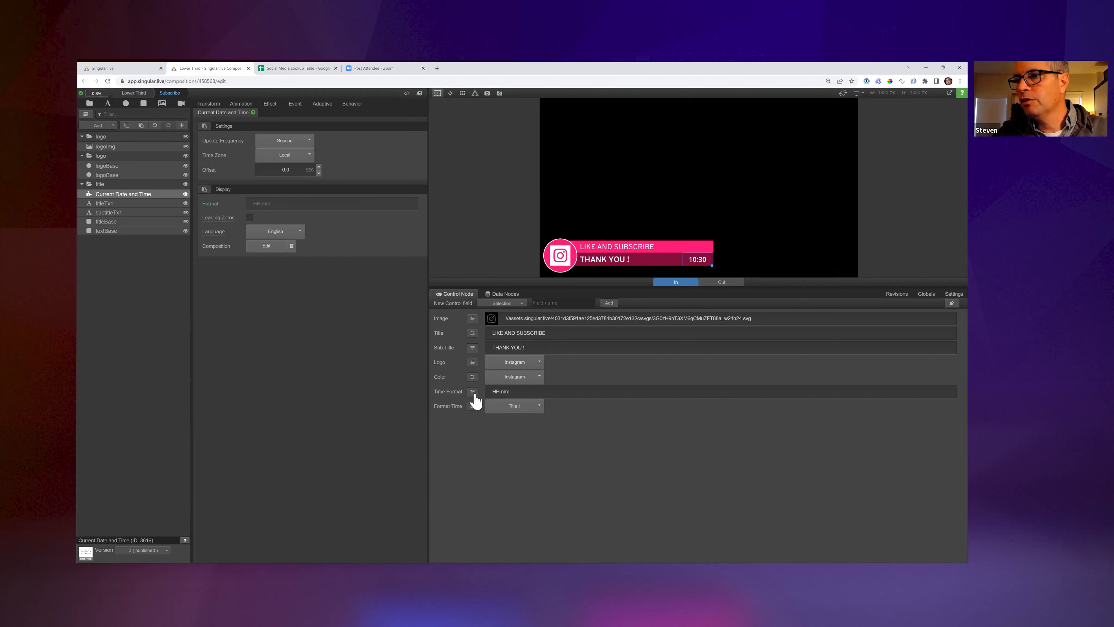
Delete the Time Format text field from the control node.
double_click(516, 393)
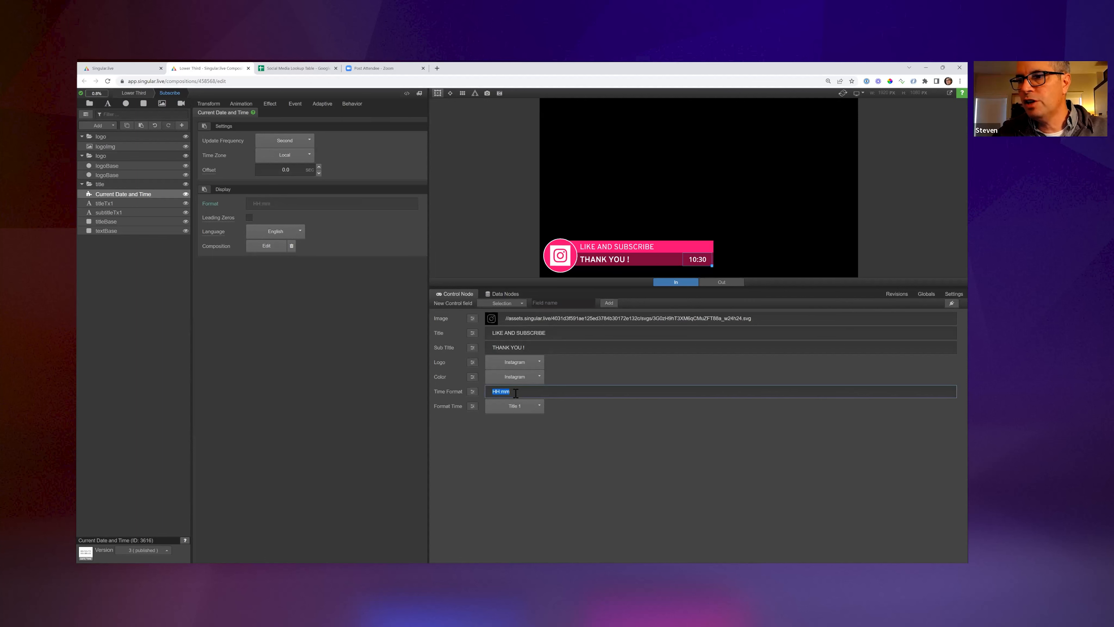
click(472, 392)
click(373, 427)
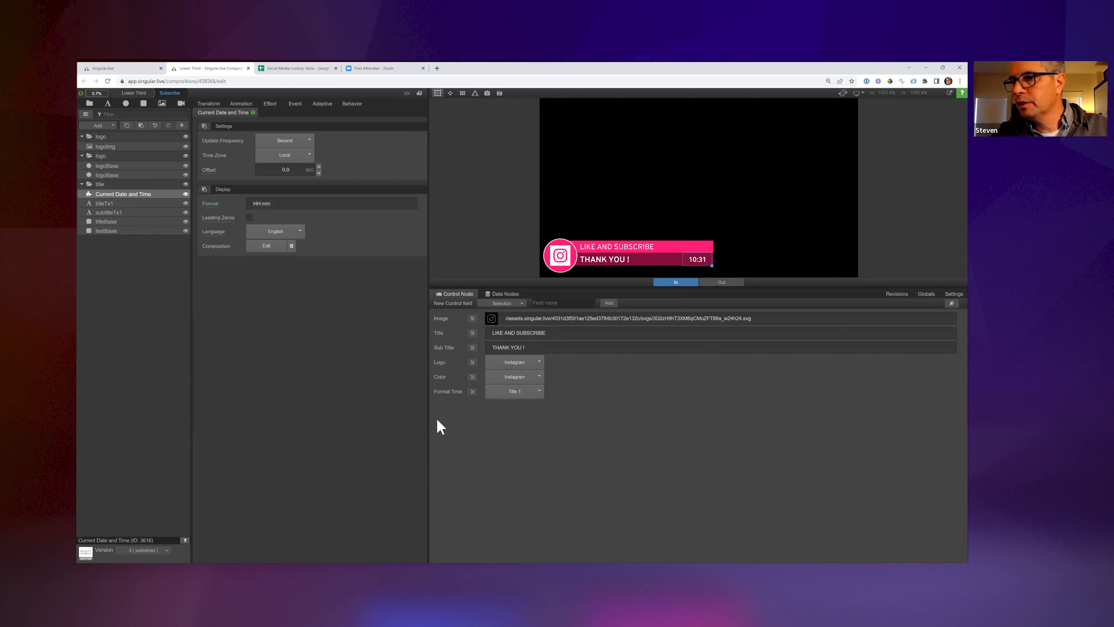
In the Format Time field's properties, change the first selection's id to "HH:mm:ss".
click(472, 392)
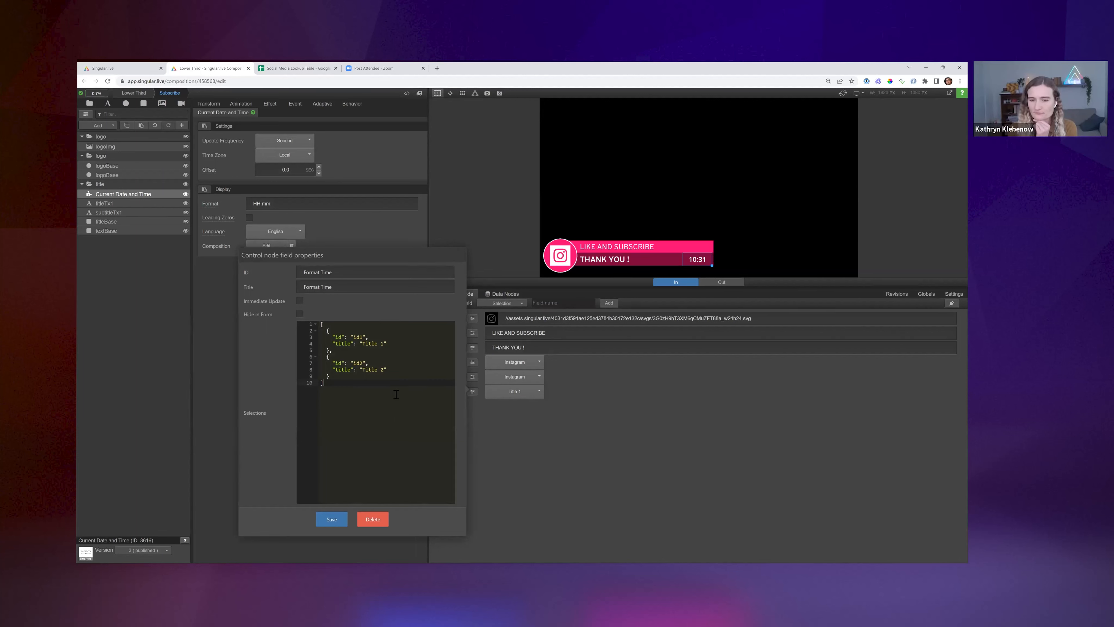
click(364, 337)
key(BackSpace)
key(BackSpace)
key(BackSpace)
text(HH:mm)
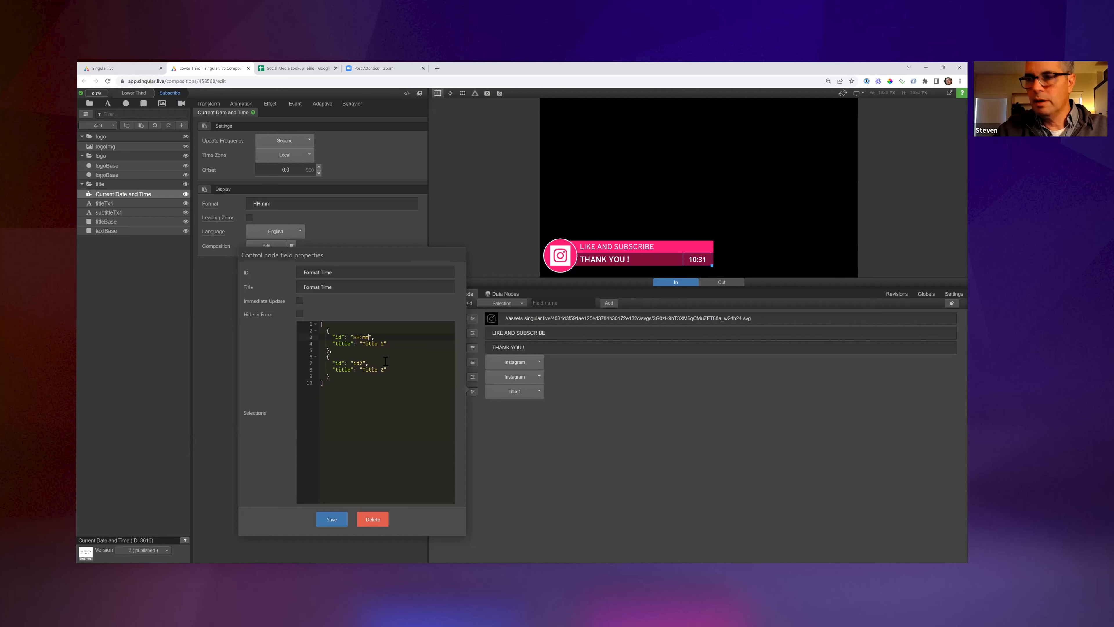
text(:ss)
Replace the first selection's title with "Hours-Min-Sec".
key(Down)
key(Right)
key(BackSpace)
key(BackSpace)
key(BackSpace)
key(BackSpace)
key(BackSpace)
key(BackSpace)
key(BackSpace)
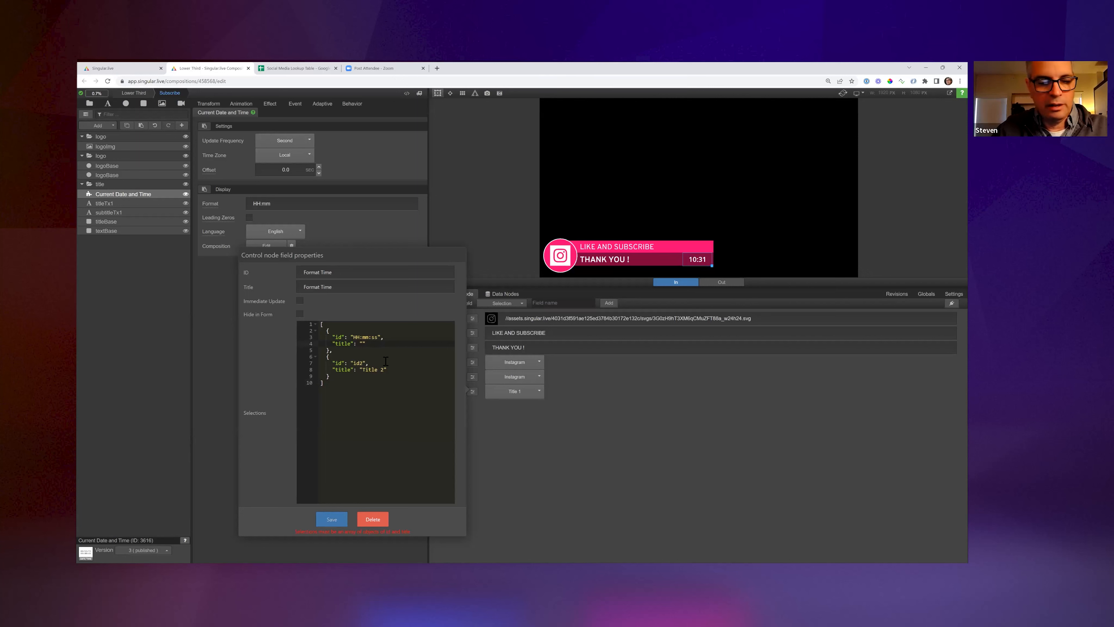
text(Hours)
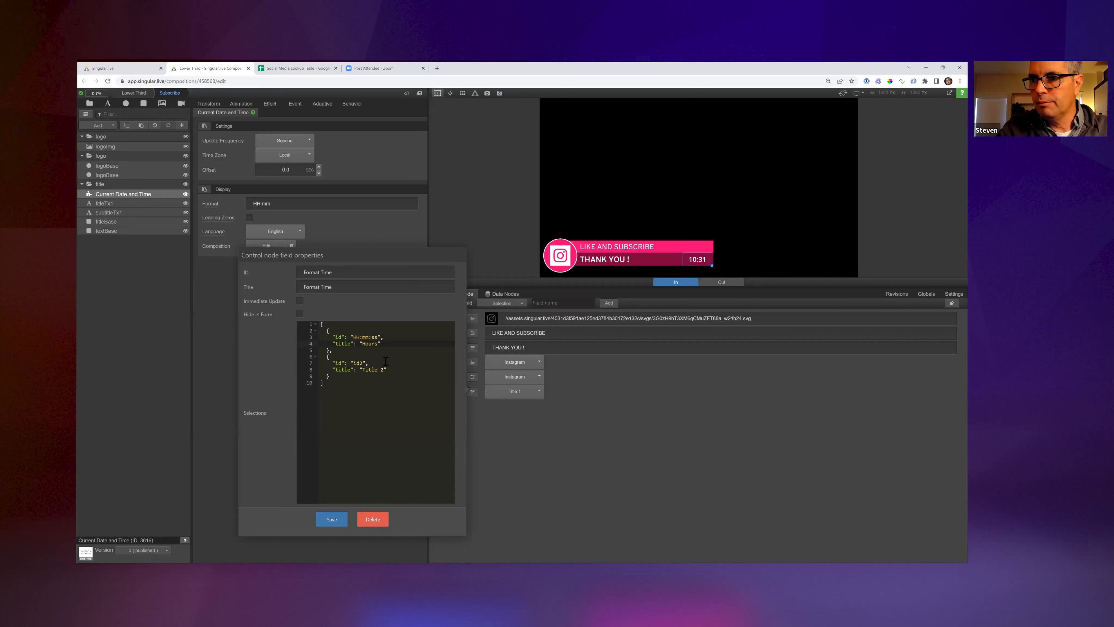
text(-Min-Sec)
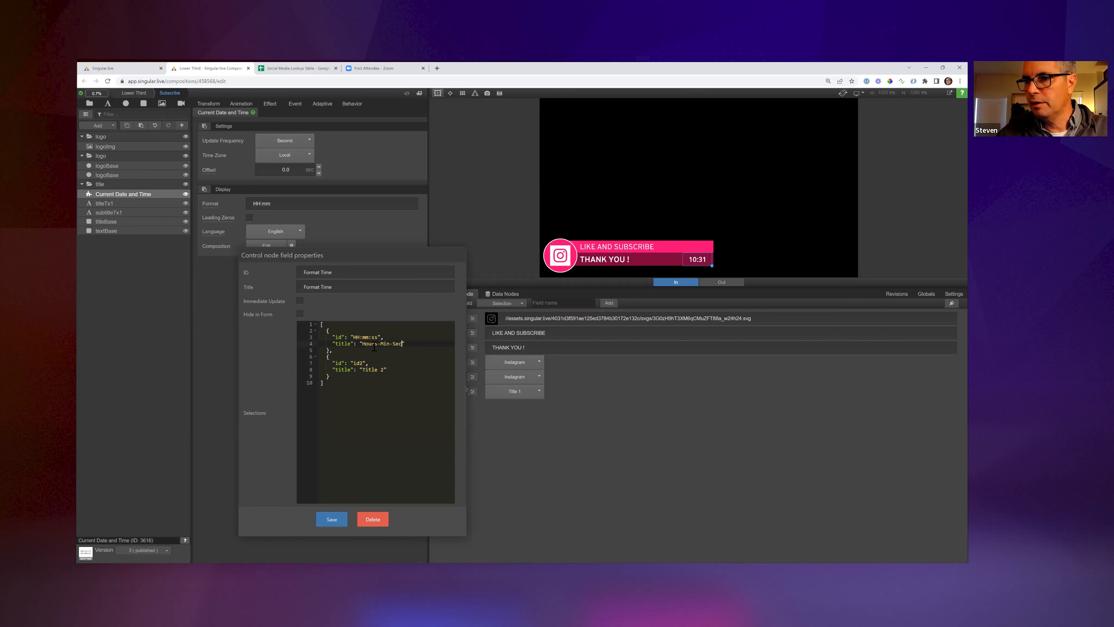
Change the second selection's id to "HH:mm".
click(363, 364)
key(BackSpace)
key(BackSpace)
key(BackSpace)
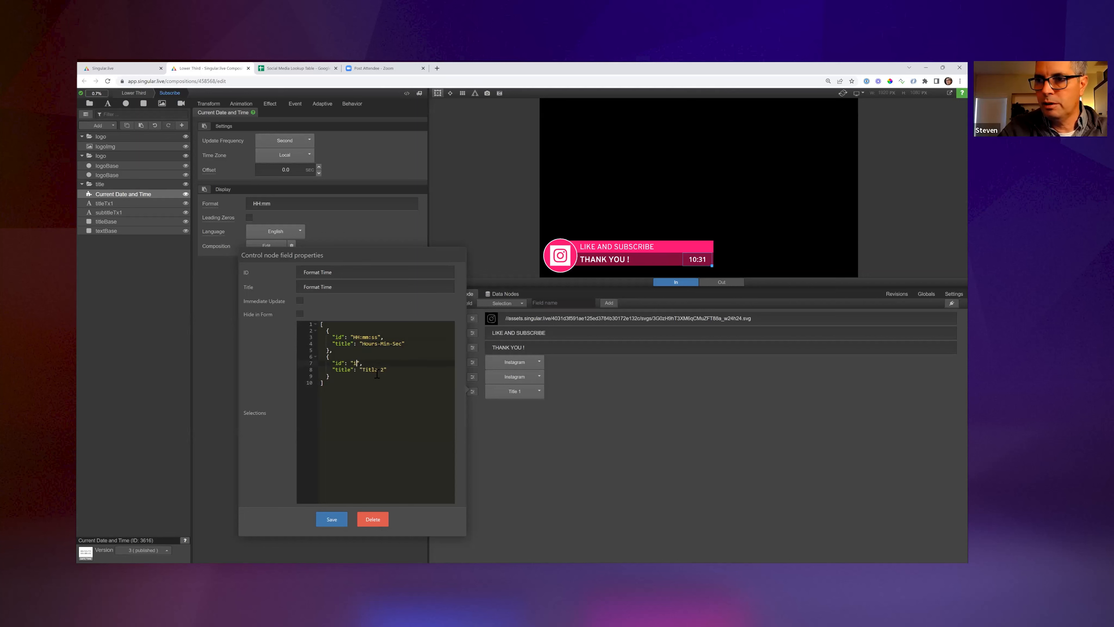
text(HH:mm)
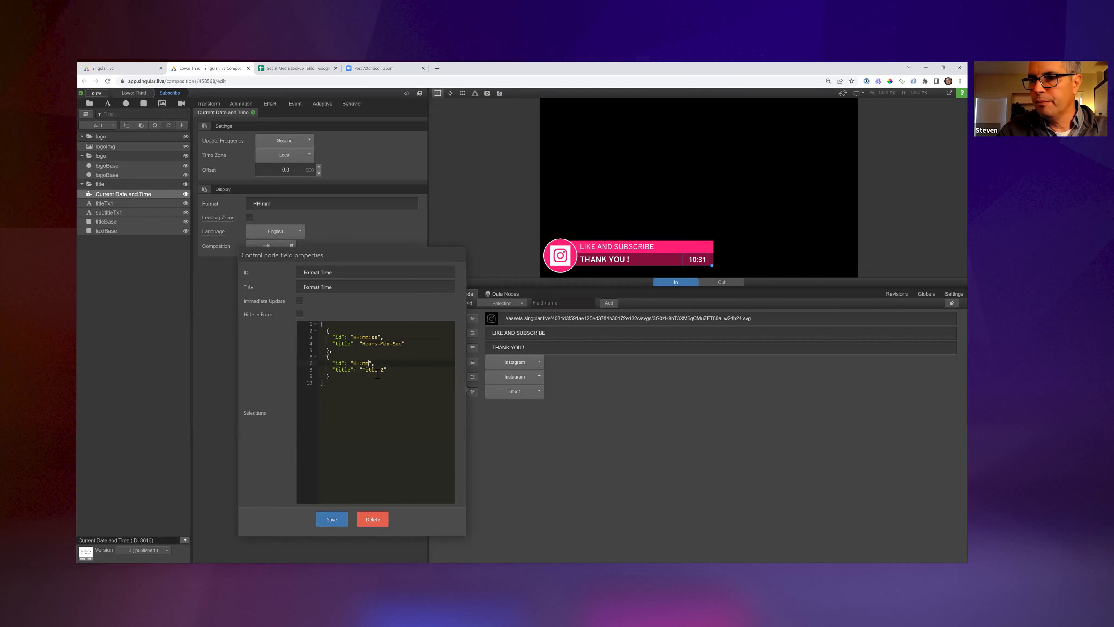
Replace the second selection's title with "HH:mm" and save the Format Time field's properties.
key(BackSpace)
key(BackSpace)
key(BackSpace)
key(BackSpace)
key(BackSpace)
key(BackSpace)
key(BackSpace)
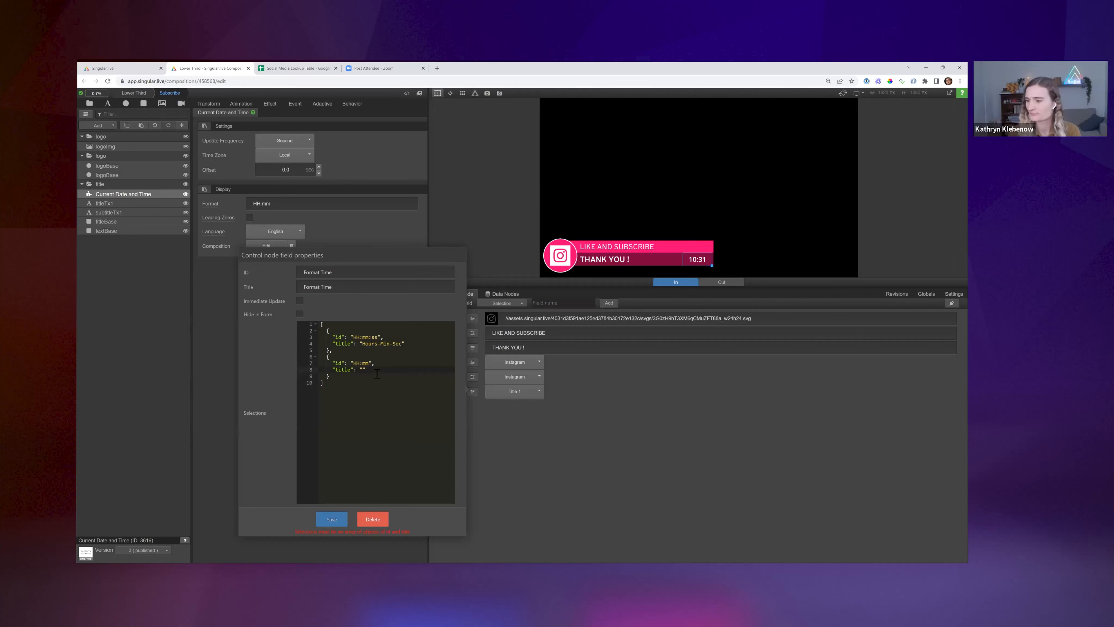
text(HH)
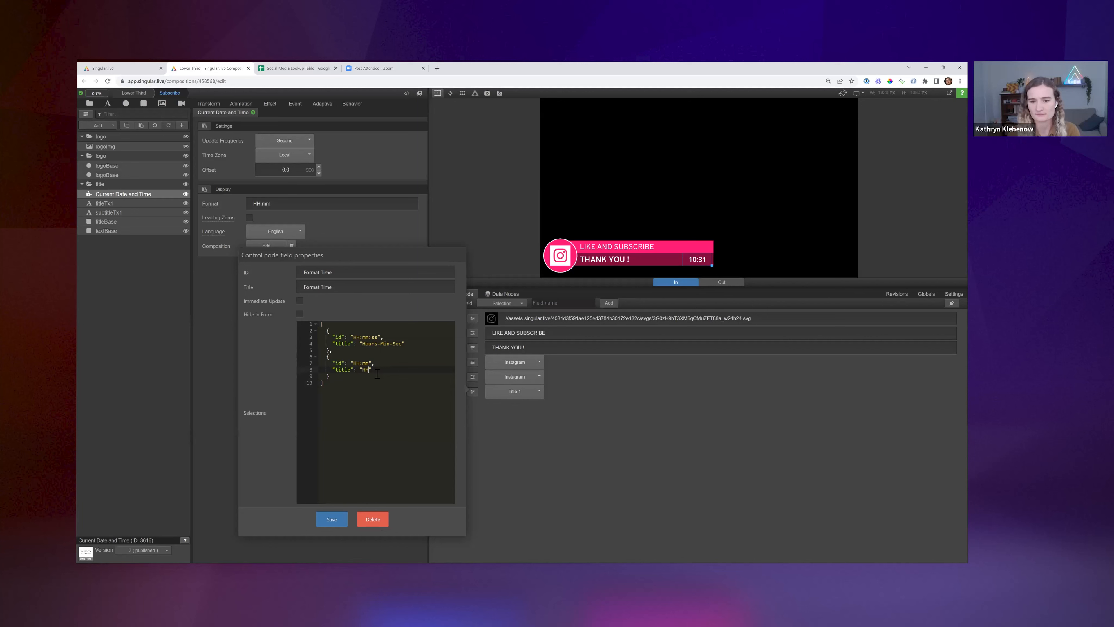
text(:mm)
click(331, 520)
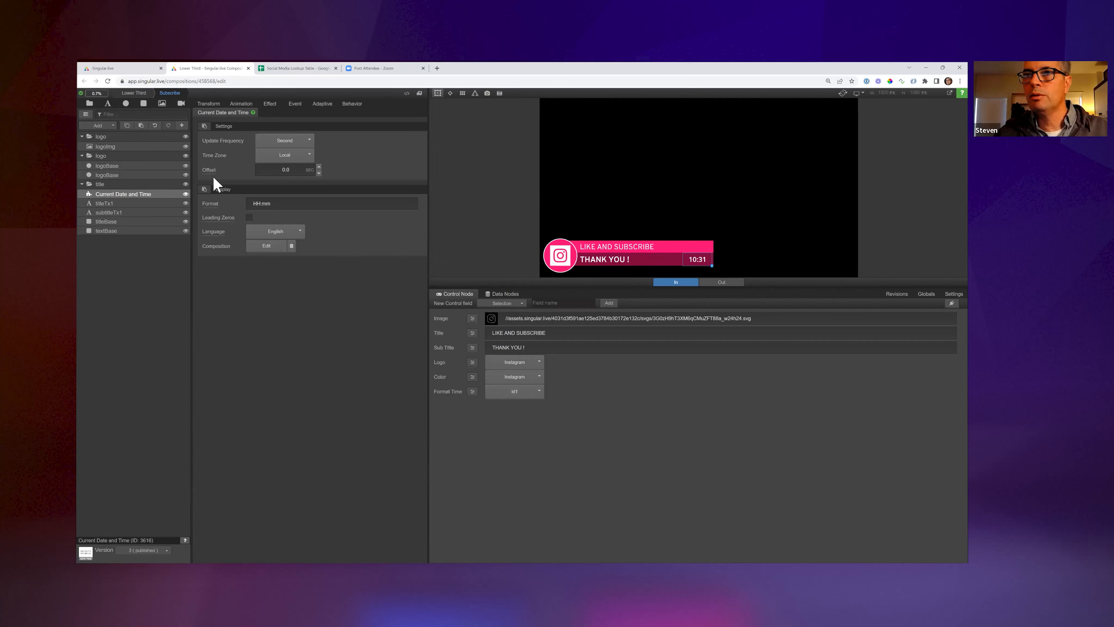
Link the Current Date and Time widget's Format property to the control node's Format Time field.
click(210, 203)
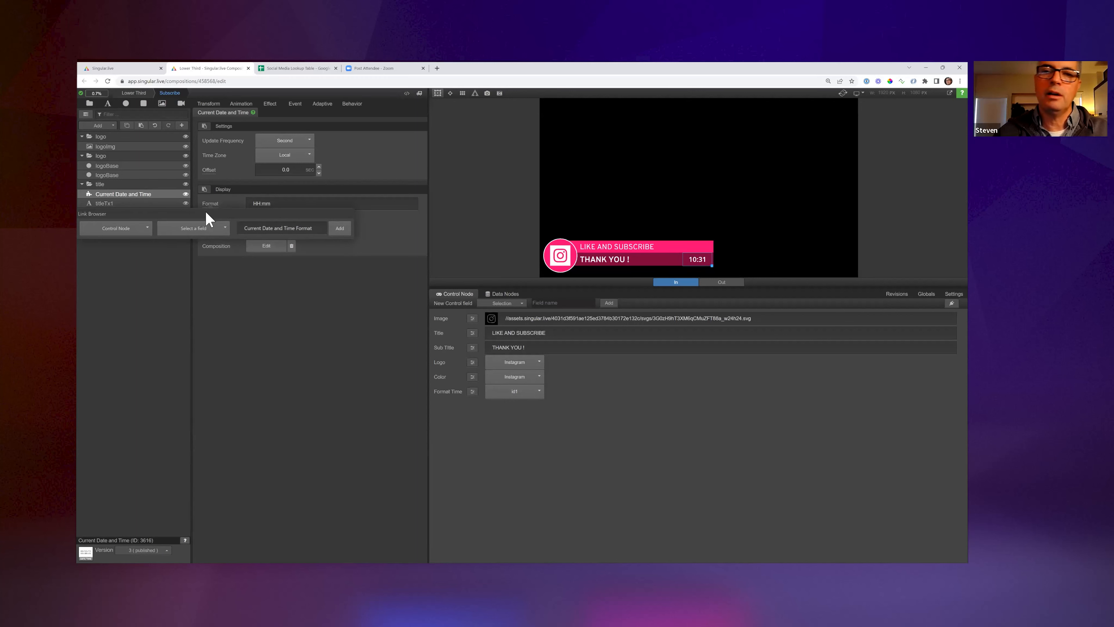
click(203, 229)
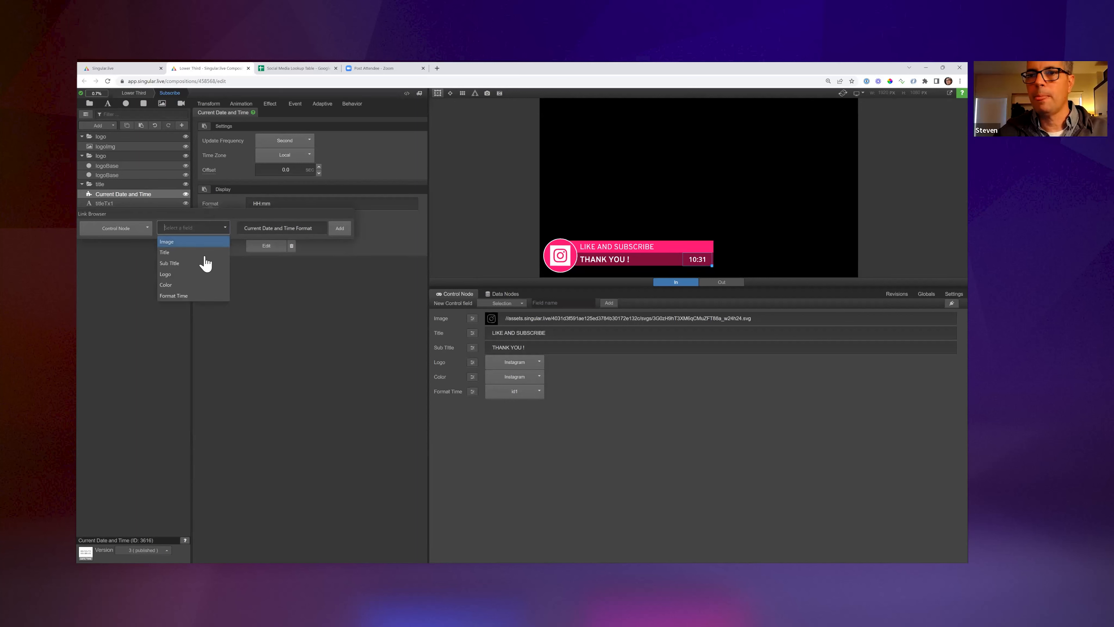
click(200, 297)
Test the Format Time field by switching between its options, ending on Hours-Min-Sec.
click(516, 392)
click(507, 404)
click(515, 392)
click(516, 417)
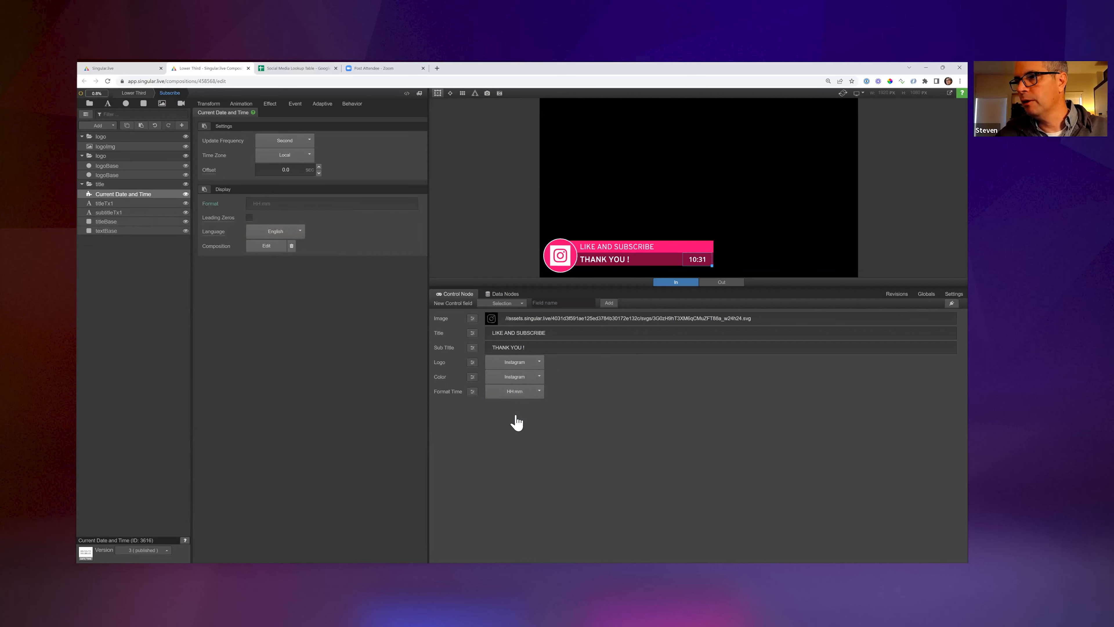
click(522, 397)
click(509, 404)
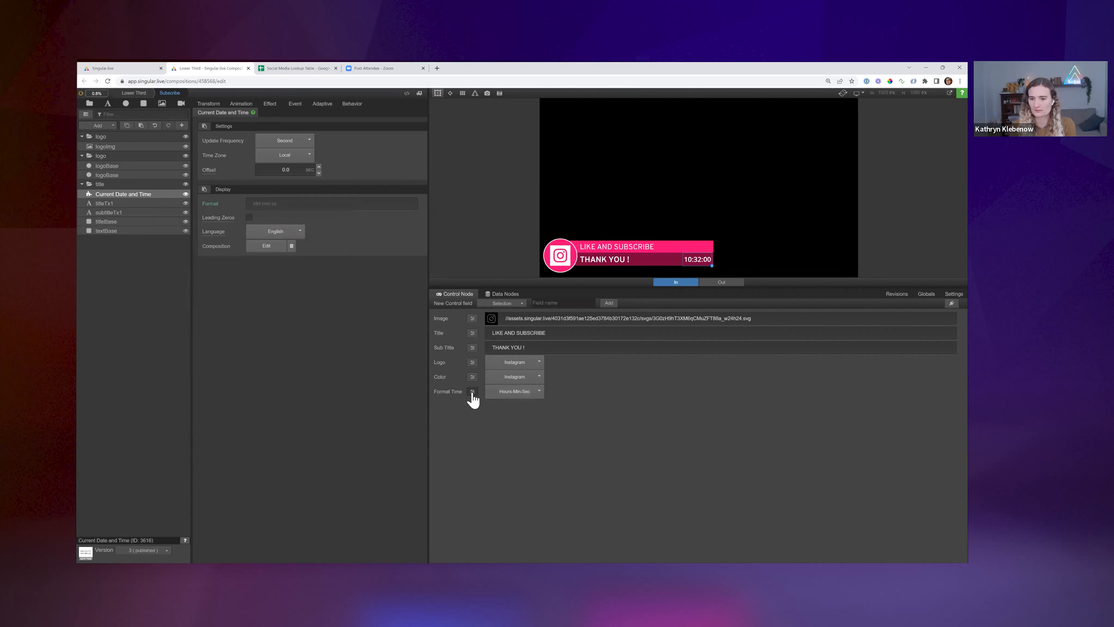
Reopen the Format Time field's properties, change the second selection's title to "Hours-Min" and save.
click(472, 392)
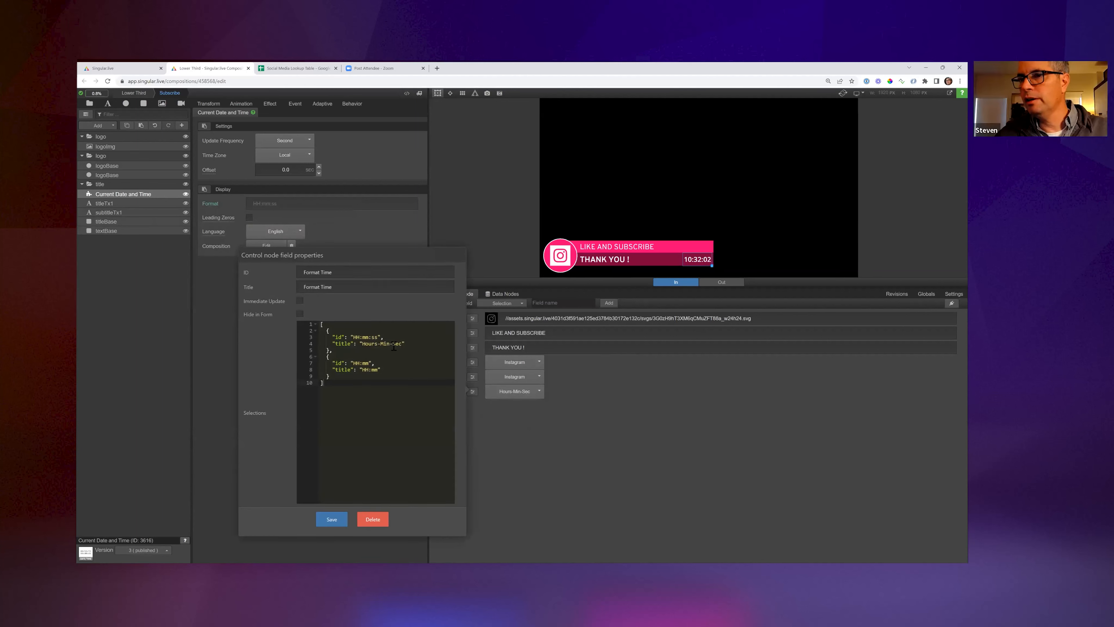
click(379, 370)
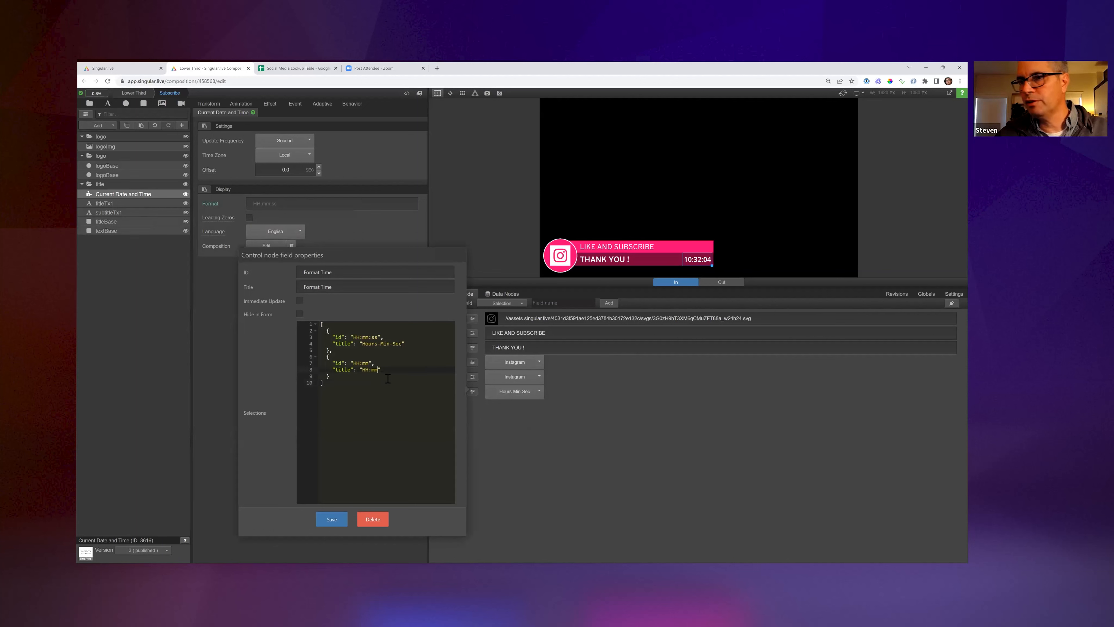
key(BackSpace)
key(BackSpace)
key(BackSpace)
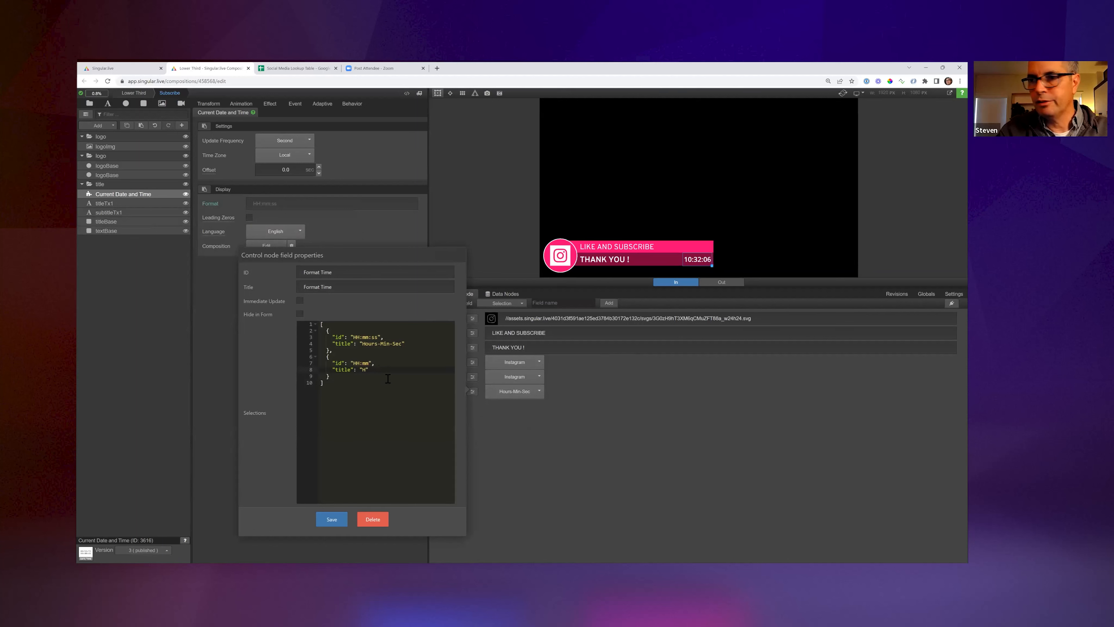
text(ours-Min)
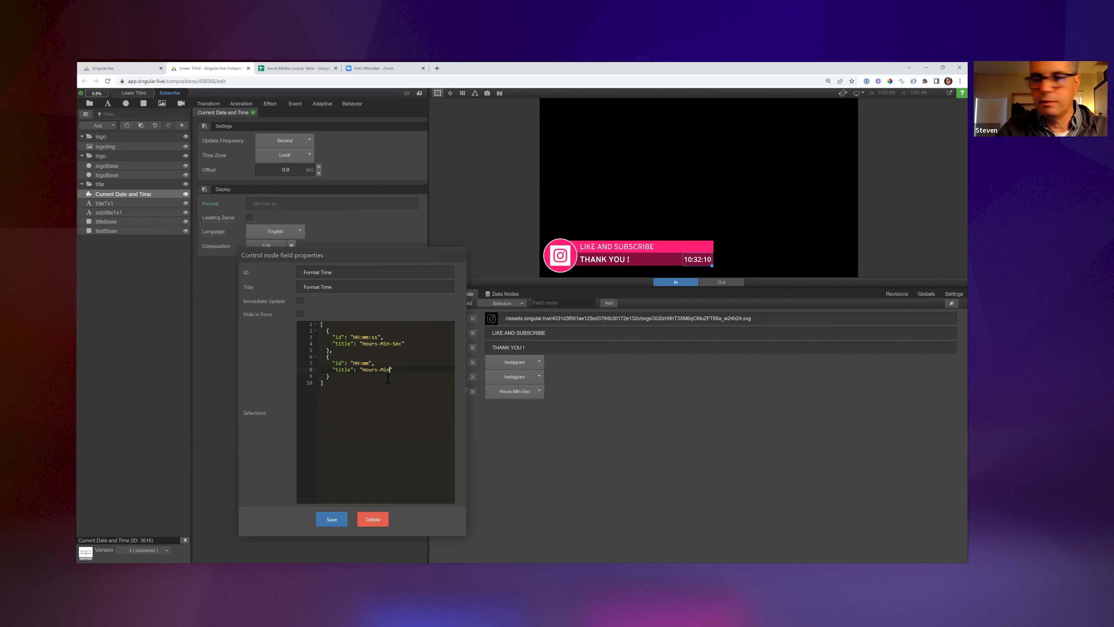
key(Return)
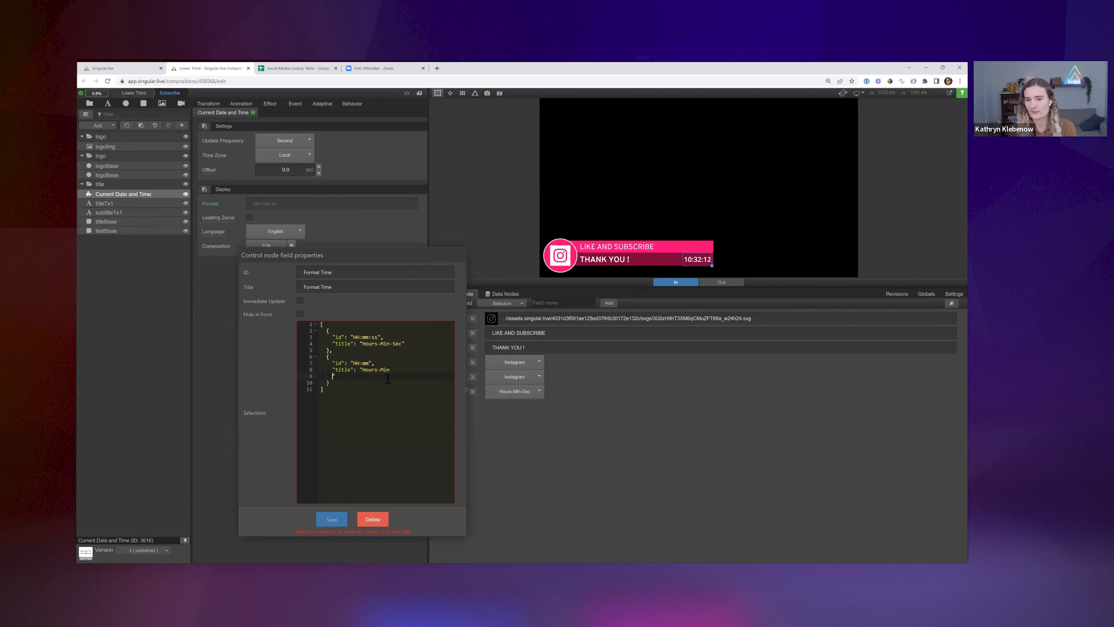
key(BackSpace)
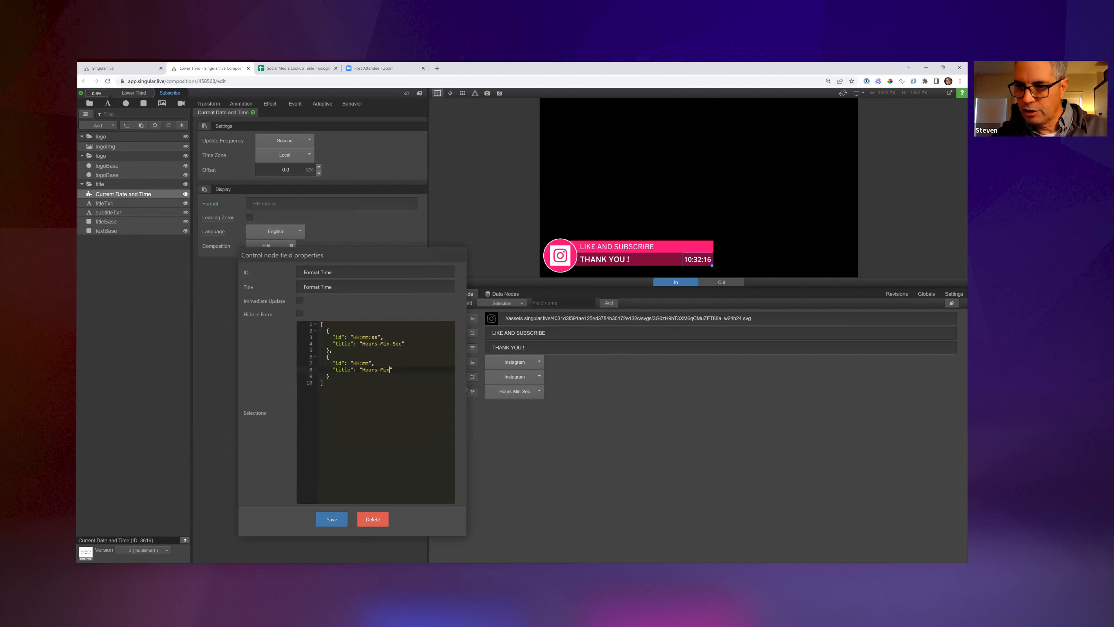
click(332, 519)
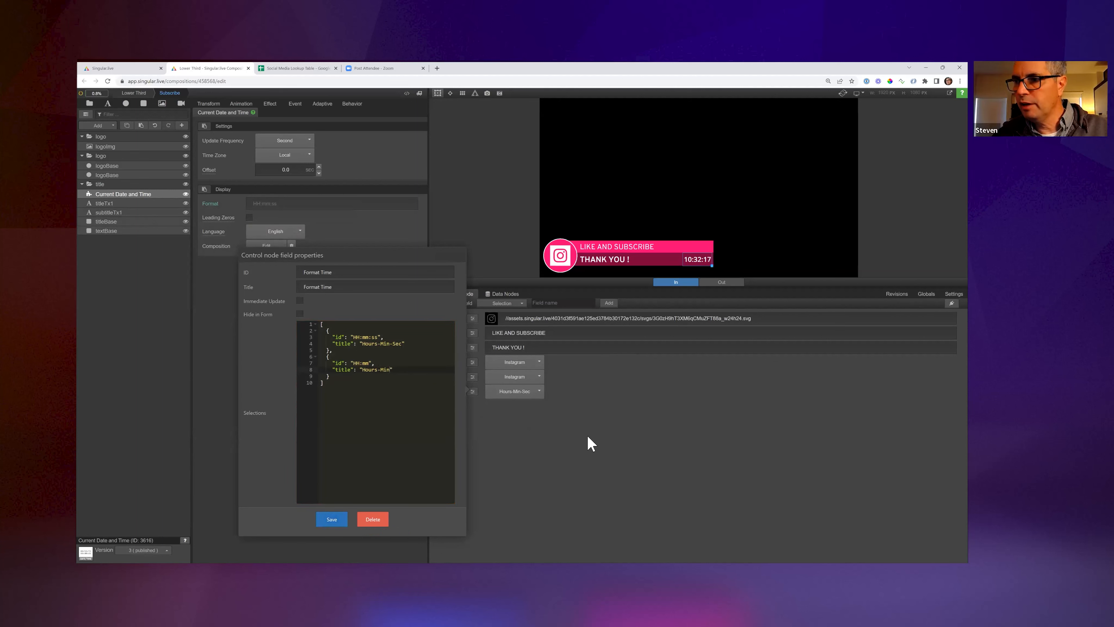
Switch the Format Time field between Hours-Min and Hours-Min-Sec to test the clock, leaving it on Hours-Min.
click(529, 392)
click(520, 416)
click(522, 395)
click(522, 404)
click(523, 393)
click(522, 416)
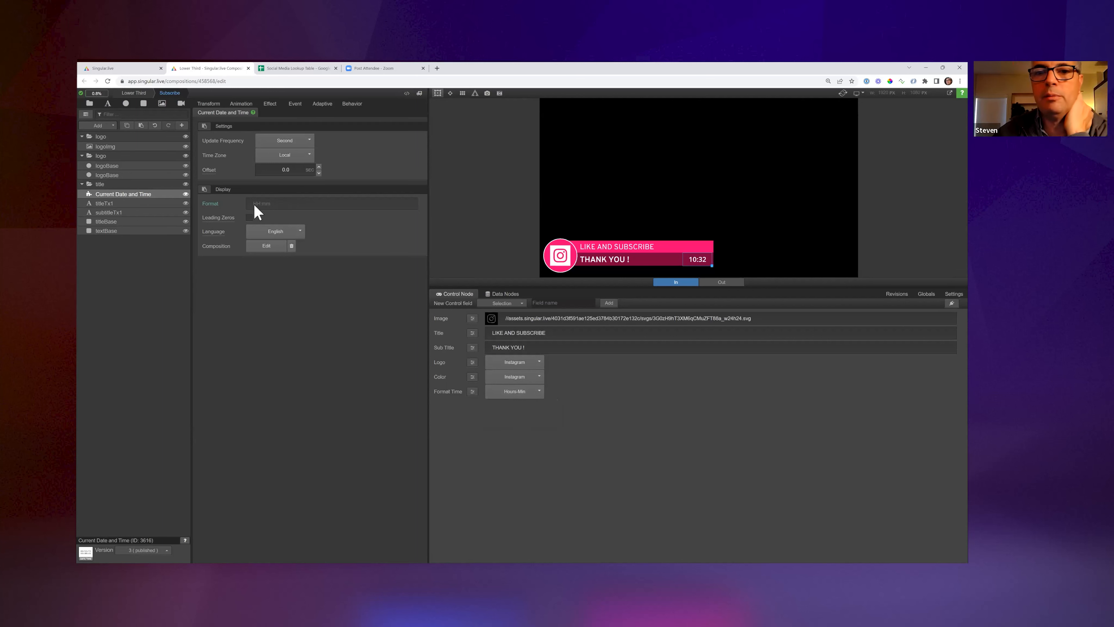
Open the Current Date and Time widget's help article and expand its Display and Settings sections.
click(253, 113)
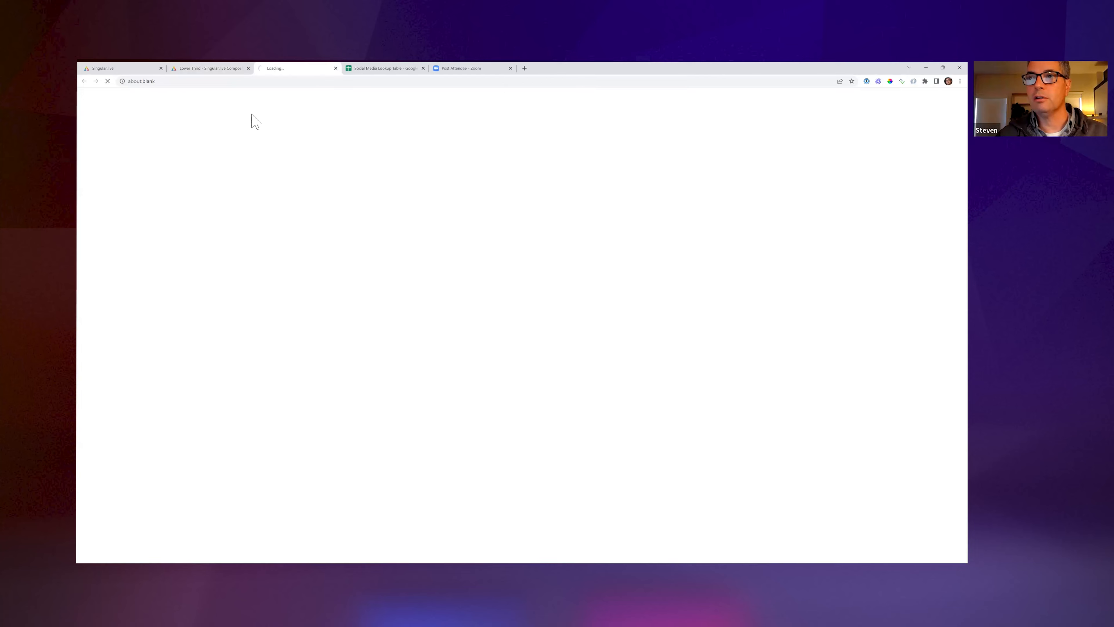
click(225, 69)
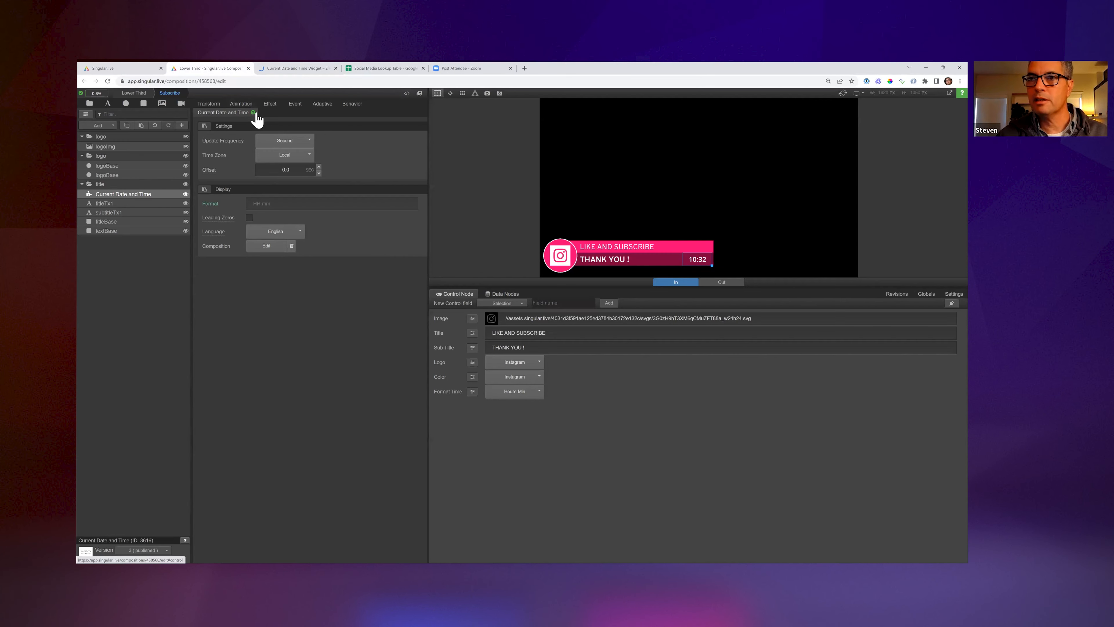
click(292, 69)
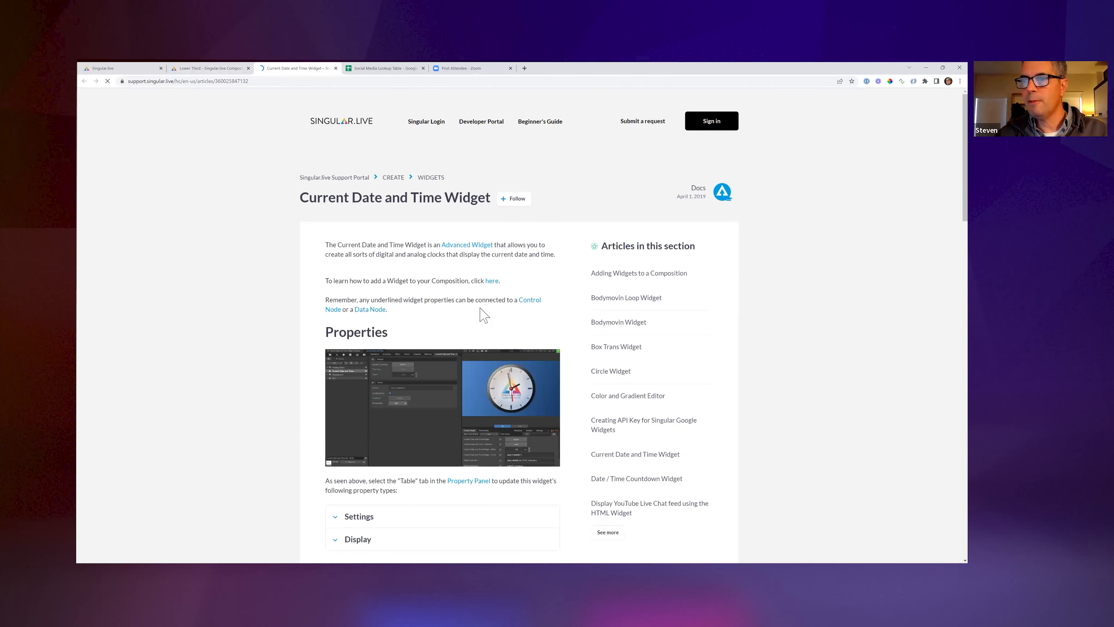
scroll(386, 353, down, 2)
scroll(363, 364, down, 2)
click(359, 356)
scroll(360, 362, down, 2)
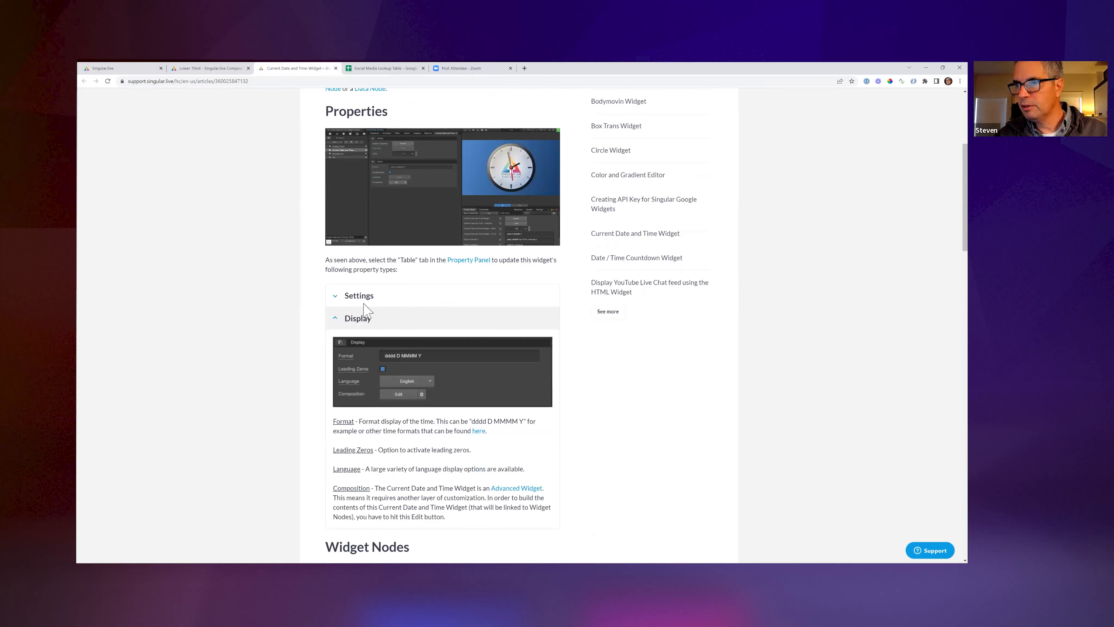
click(367, 225)
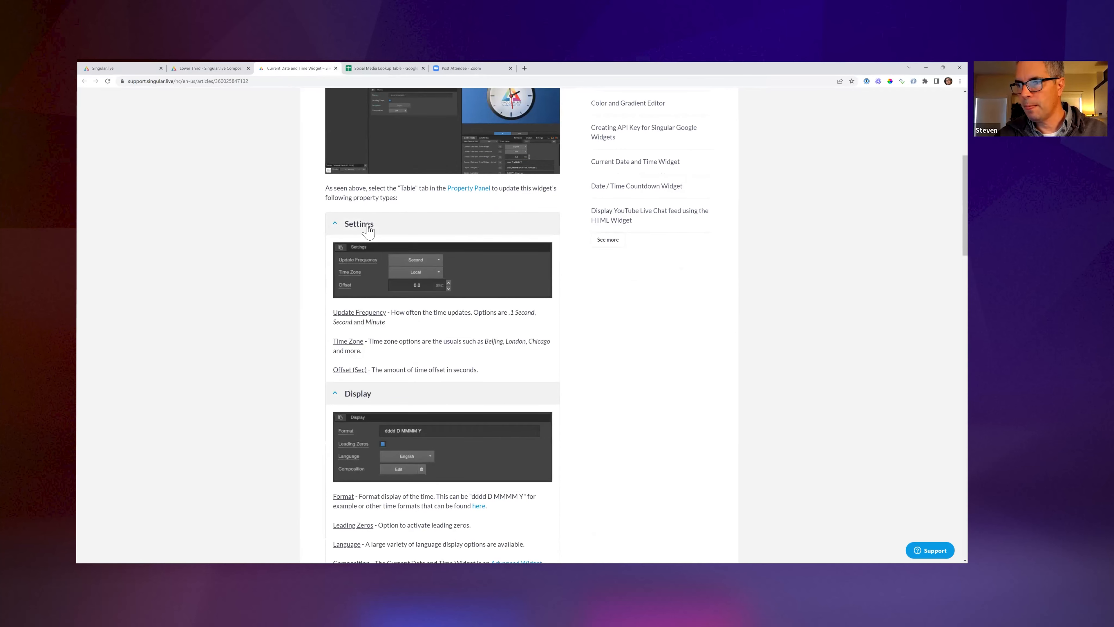
scroll(368, 229, down, 4)
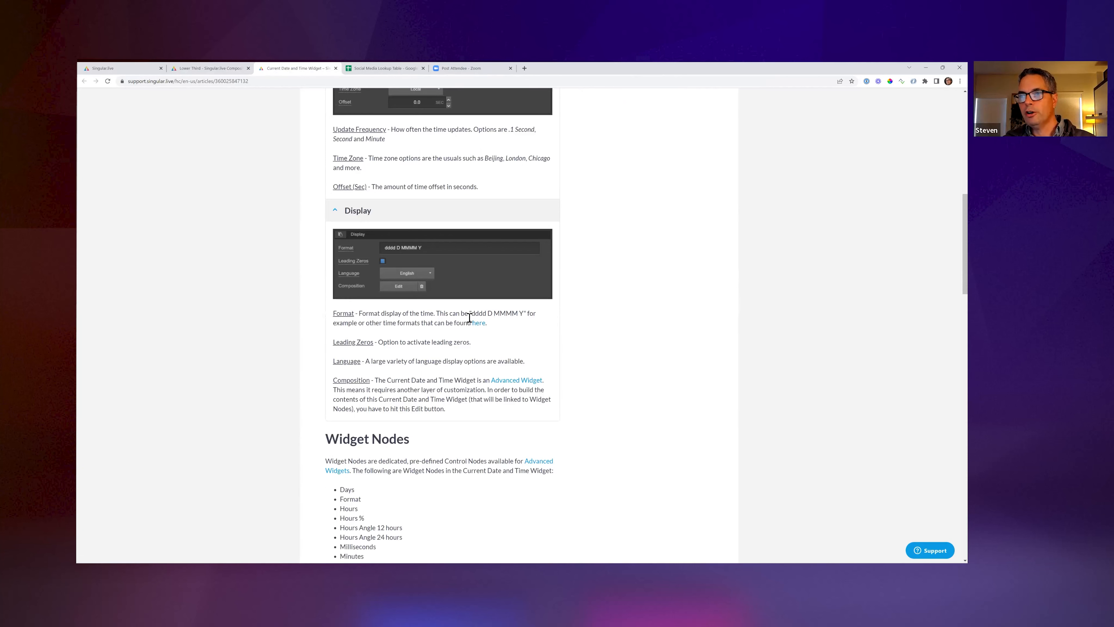
Review the help article's widget properties and highlight the Format description in the Display section.
scroll(470, 320, up, 1)
scroll(423, 219, up, 10)
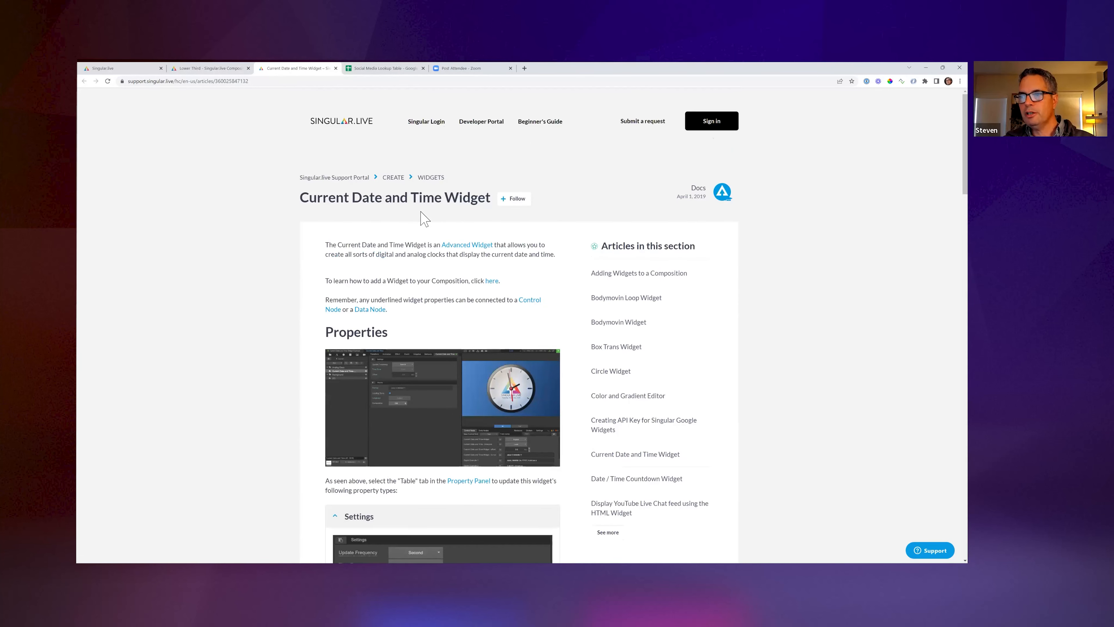
scroll(423, 220, down, 7)
scroll(456, 226, up, 3)
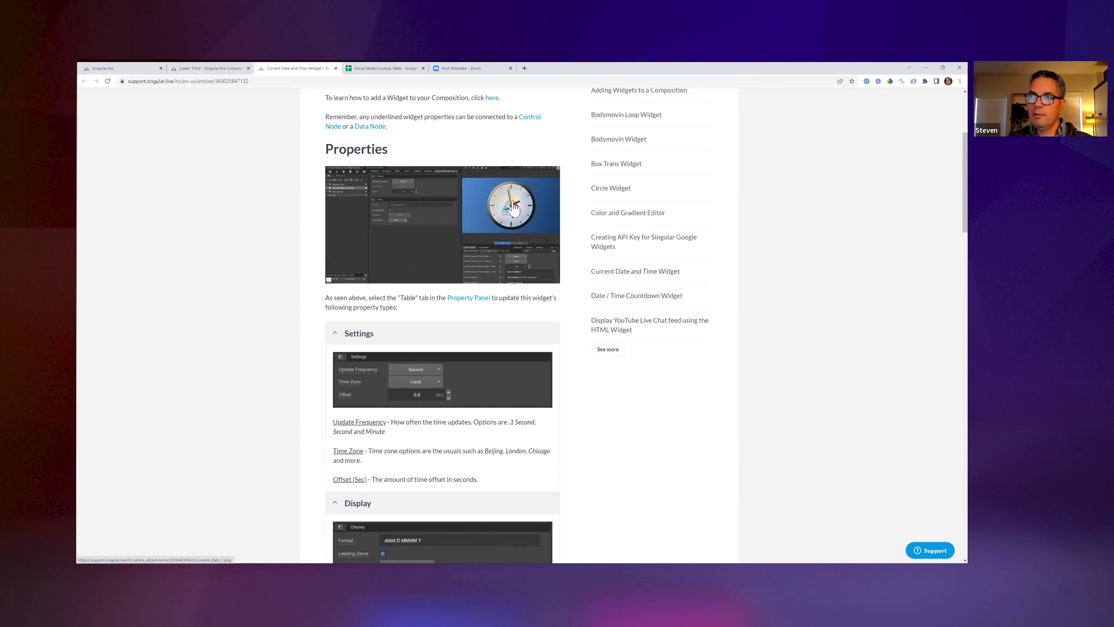
scroll(511, 224, down, 5)
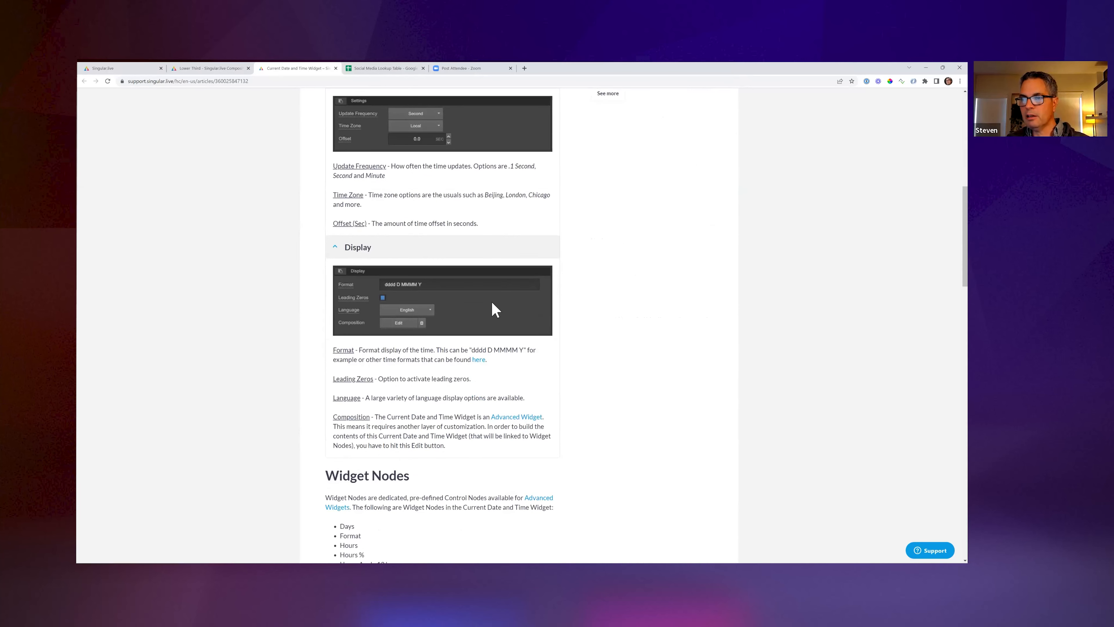
drag(491, 361, 327, 353)
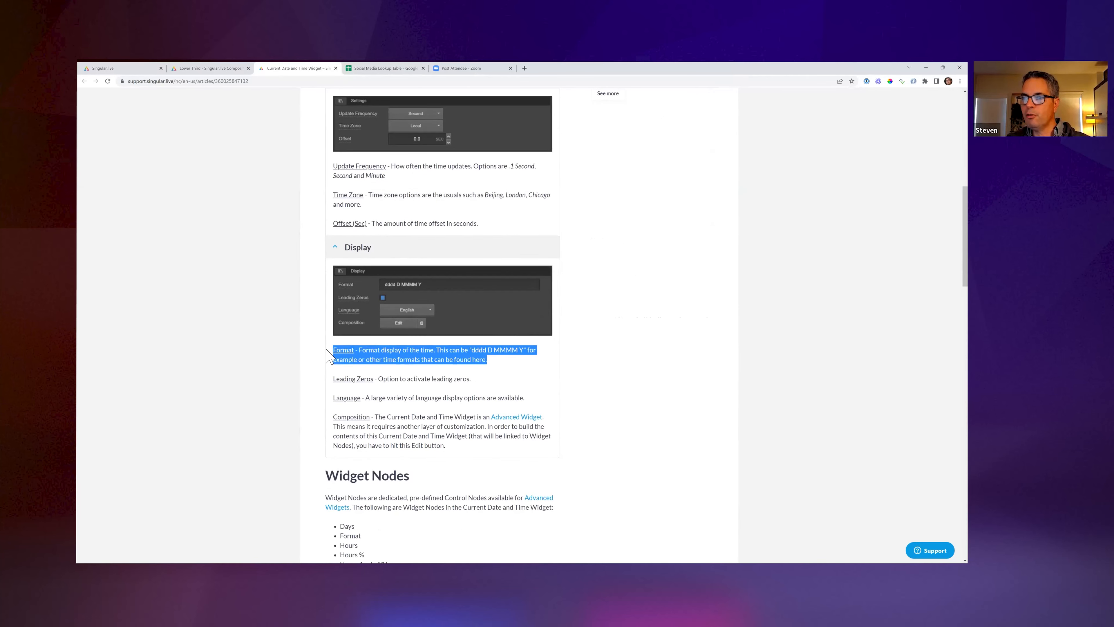
click(480, 367)
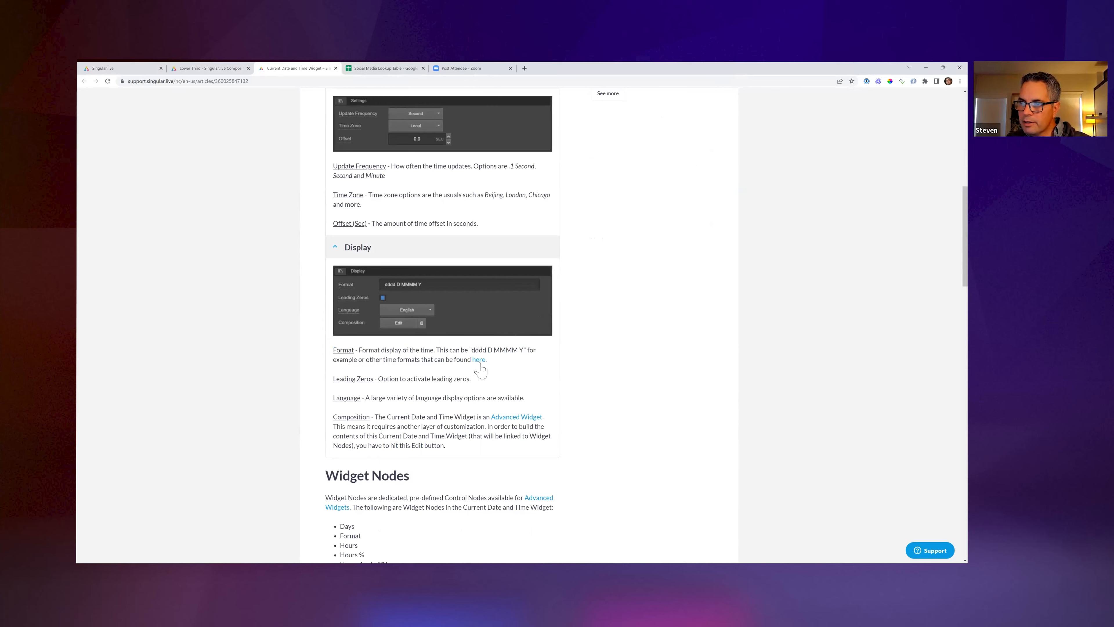
Open the linked Moment.js format reference and examine its table of date and time tokens.
click(479, 364)
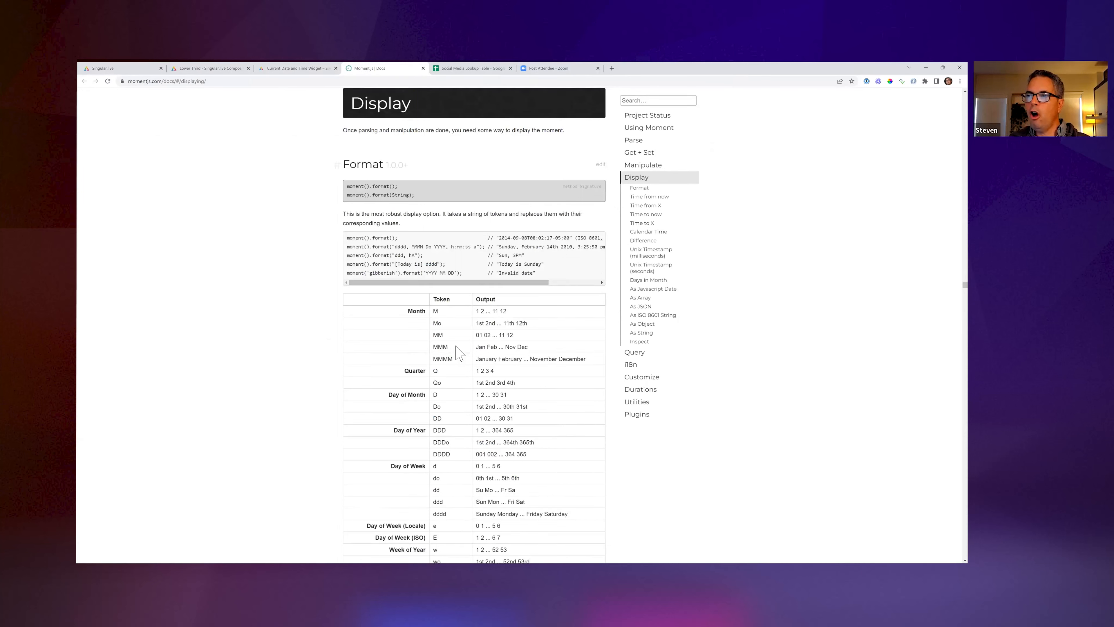
scroll(456, 351, down, 4)
scroll(463, 354, up, 2)
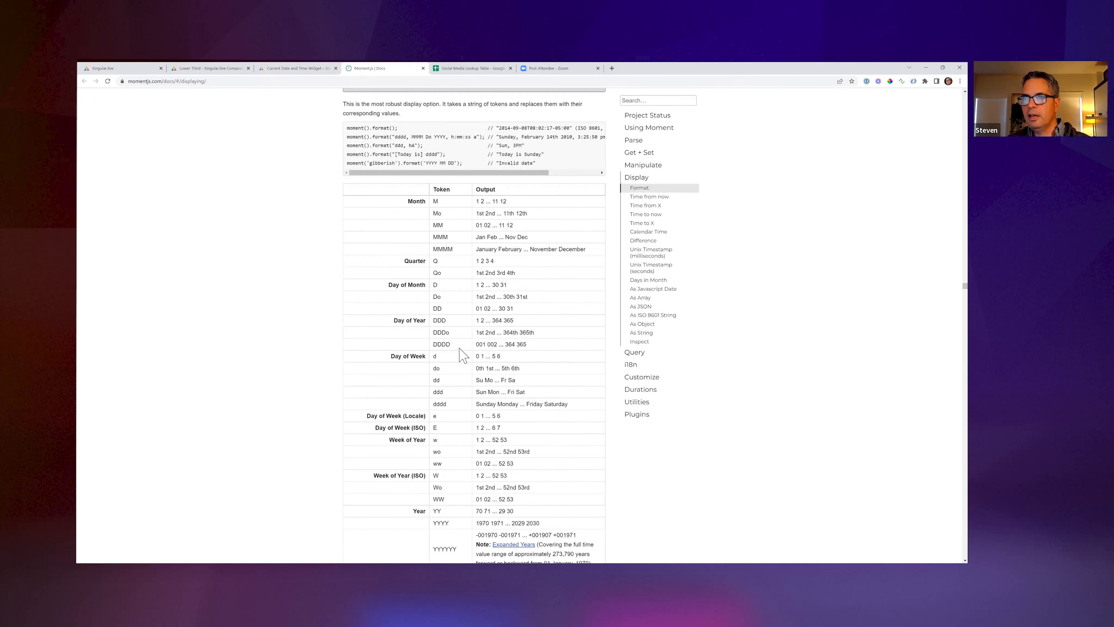
scroll(460, 353, down, 2)
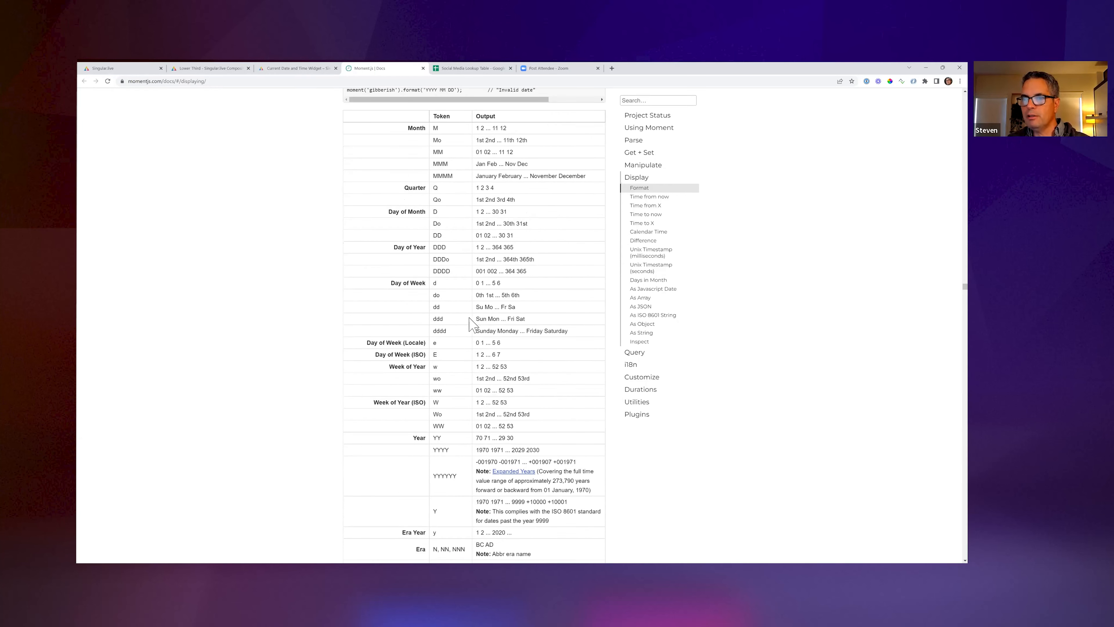
scroll(471, 323, down, 4)
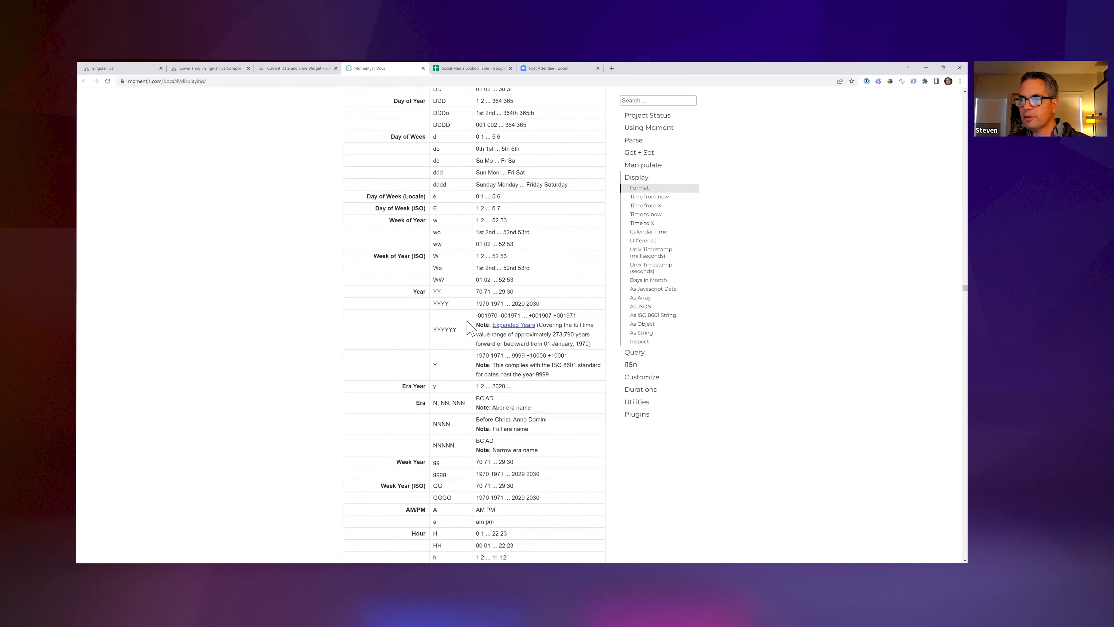
scroll(468, 327, down, 6)
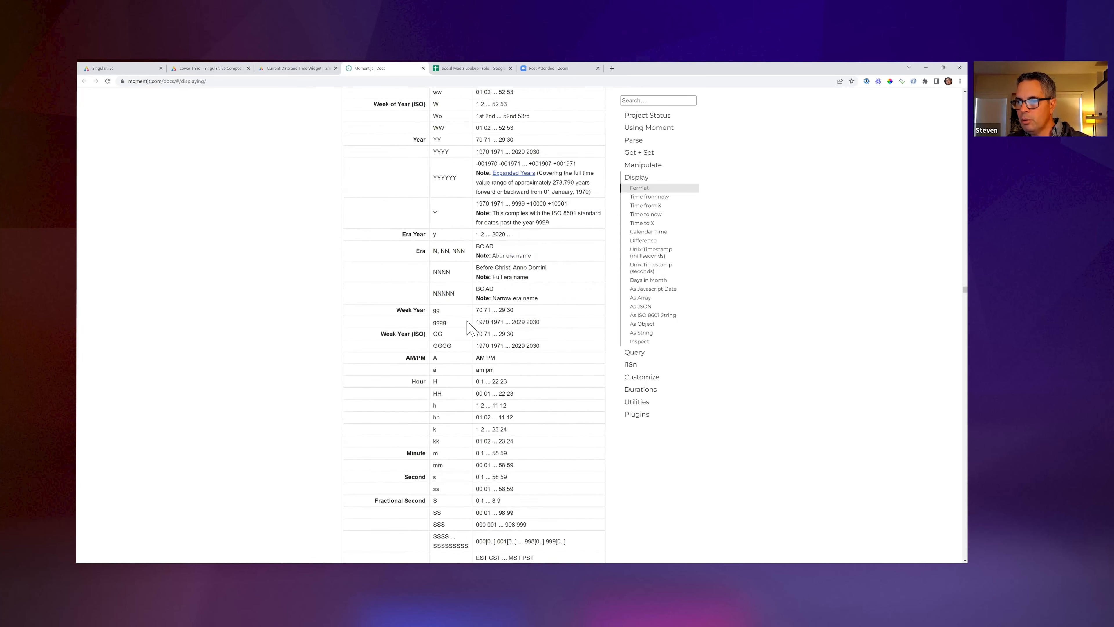
scroll(469, 327, down, 10)
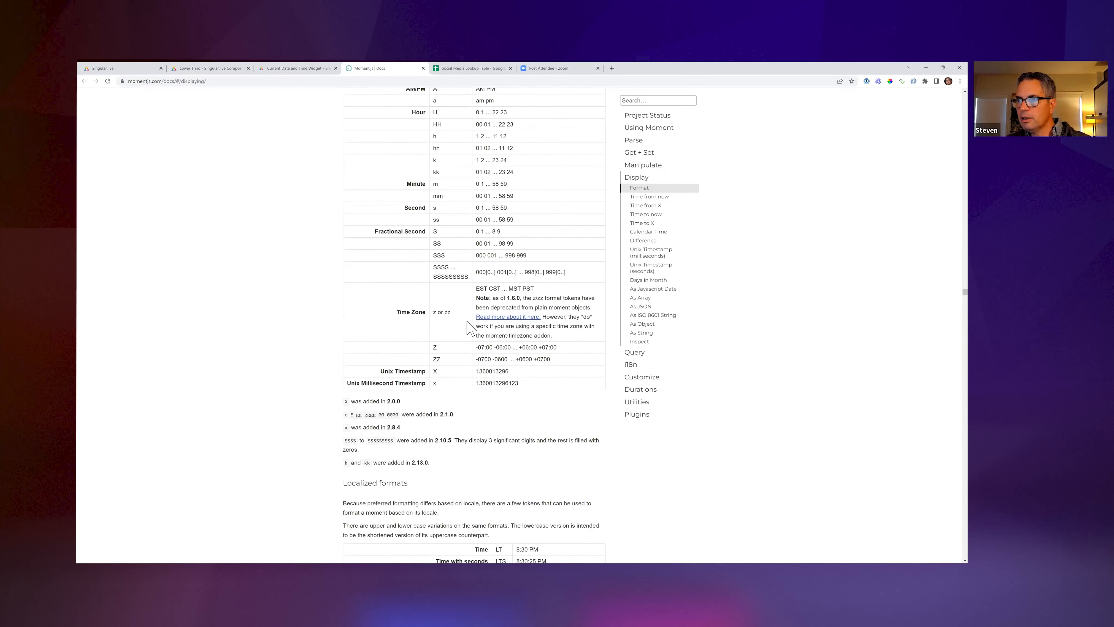
Highlight the L and LLLL tokens in the Localized formats table and return to the Lower Third composition.
scroll(489, 307, down, 6)
scroll(491, 309, up, 3)
double_click(497, 299)
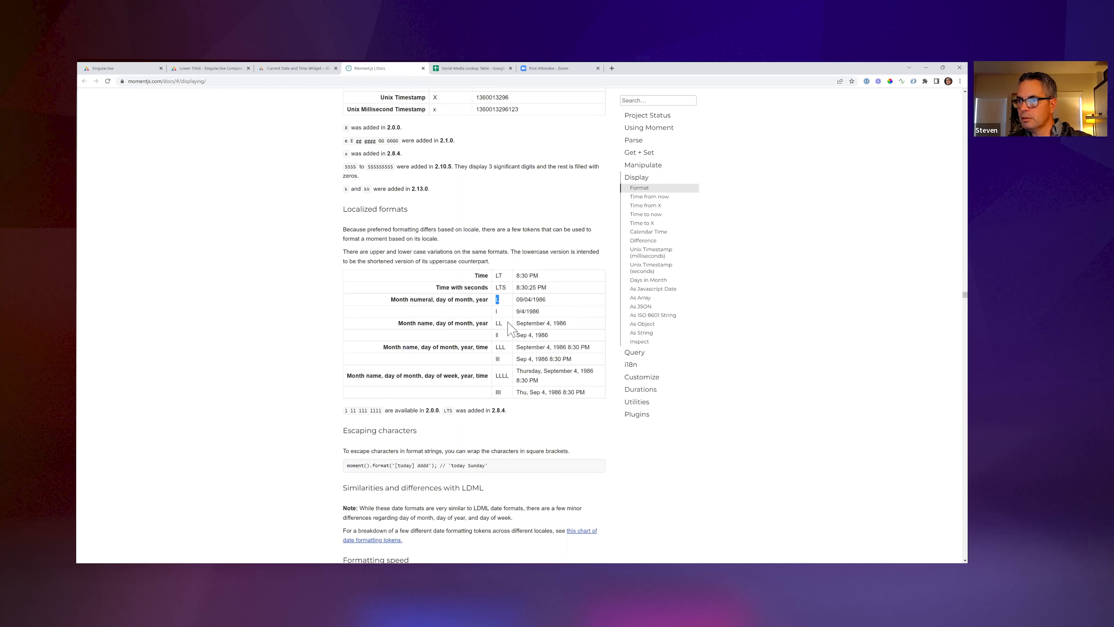
double_click(499, 376)
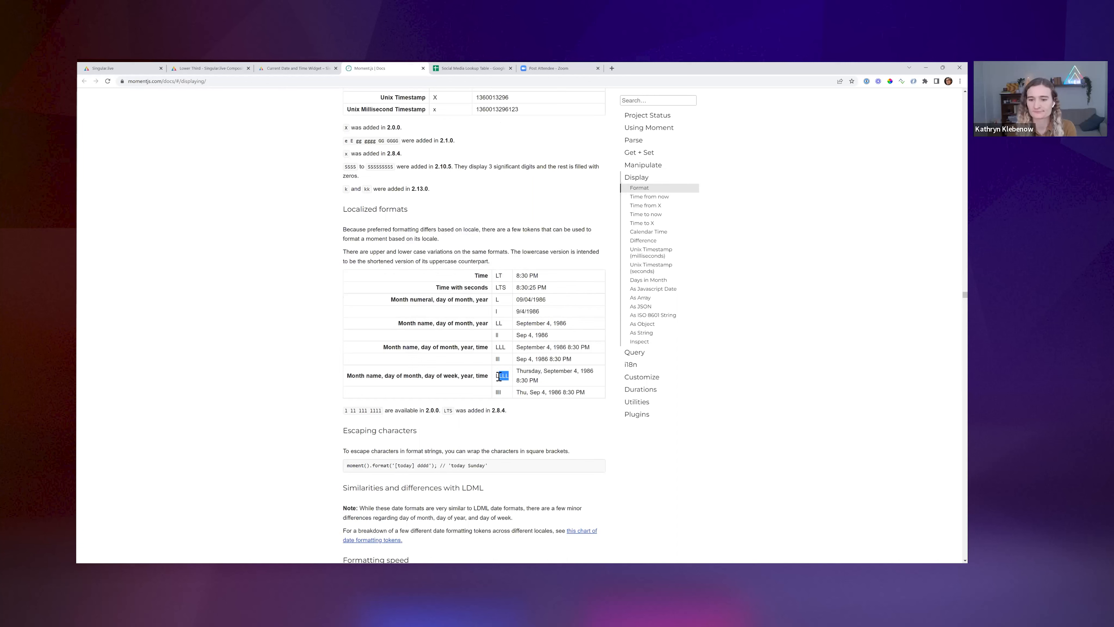
click(273, 70)
click(212, 71)
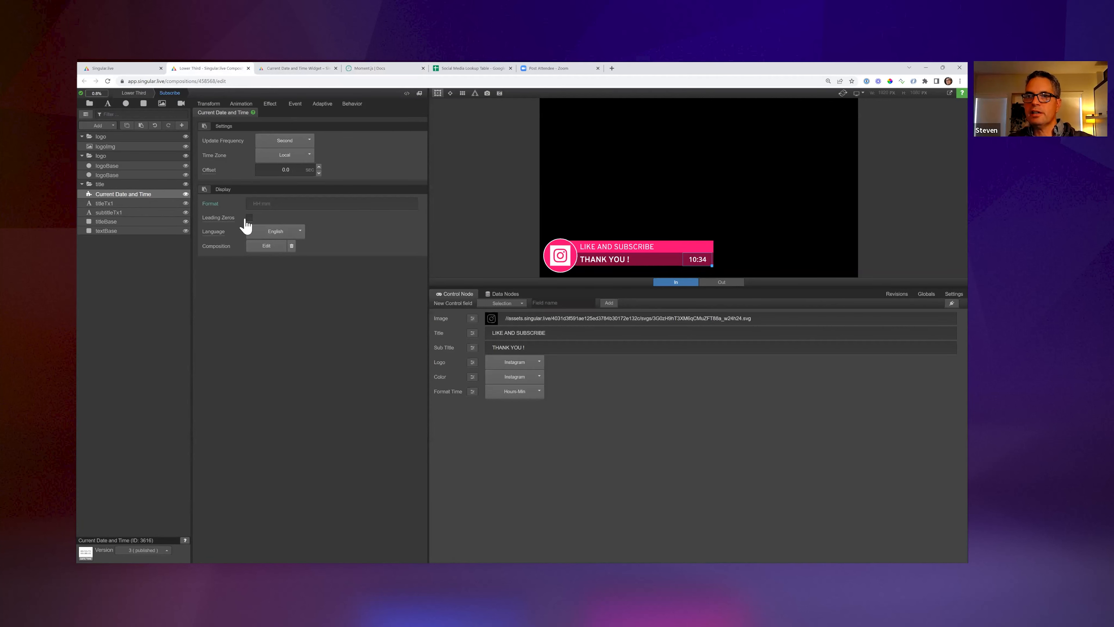
Unlink the Current Date and Time widget's Format property from its control field and set the format to LLLL.
click(210, 203)
click(250, 227)
double_click(271, 201)
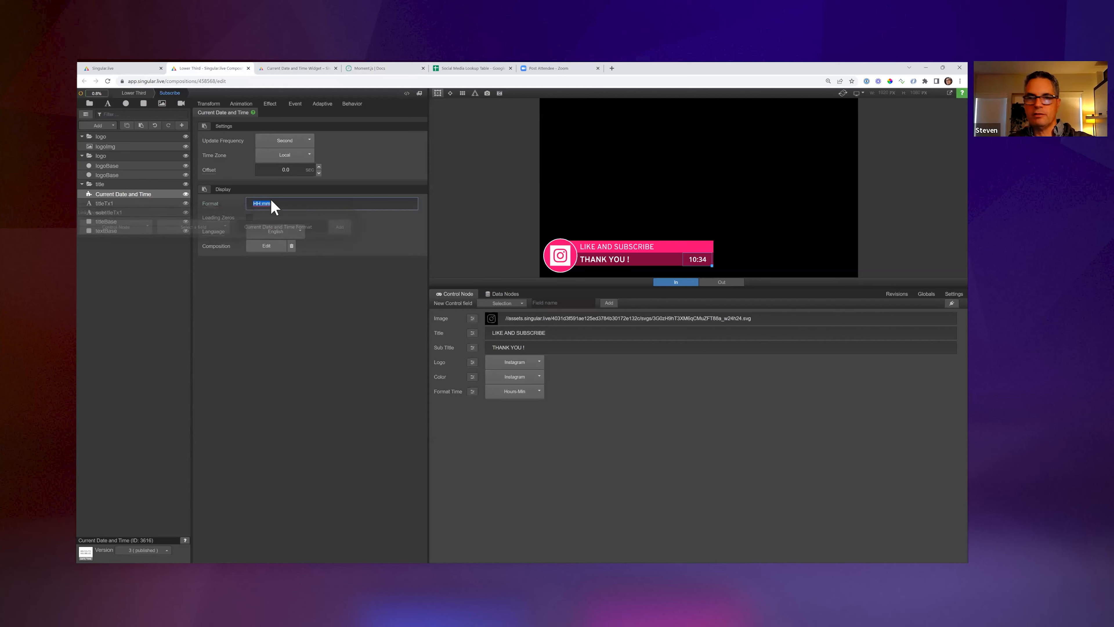
text(LLLL)
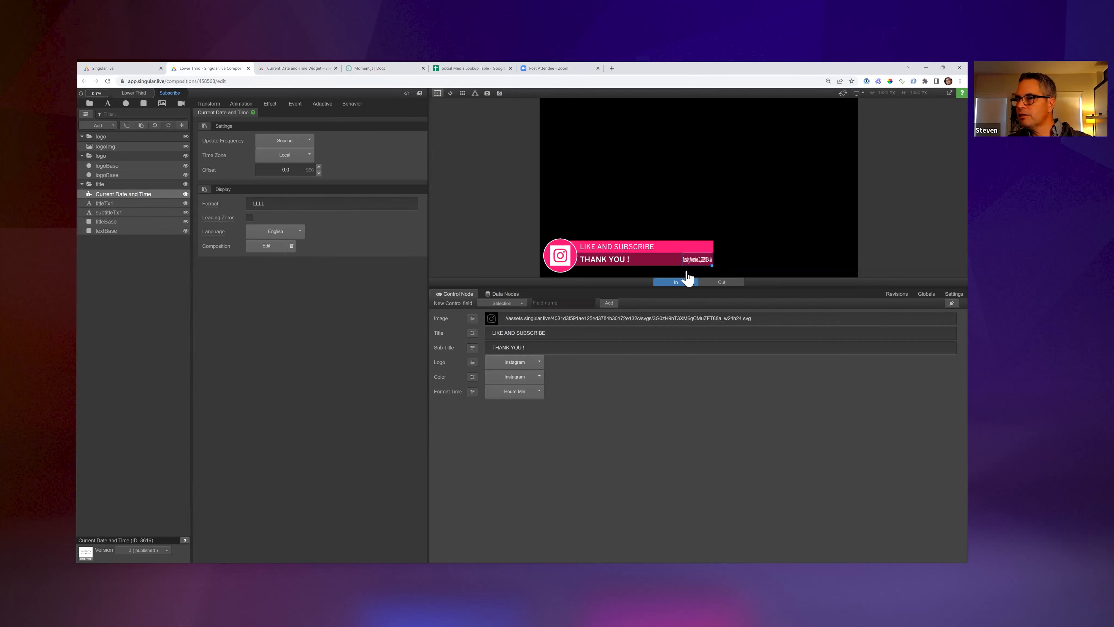
Try L as the clock's Format value, and replace it with D.
click(341, 195)
text(L)
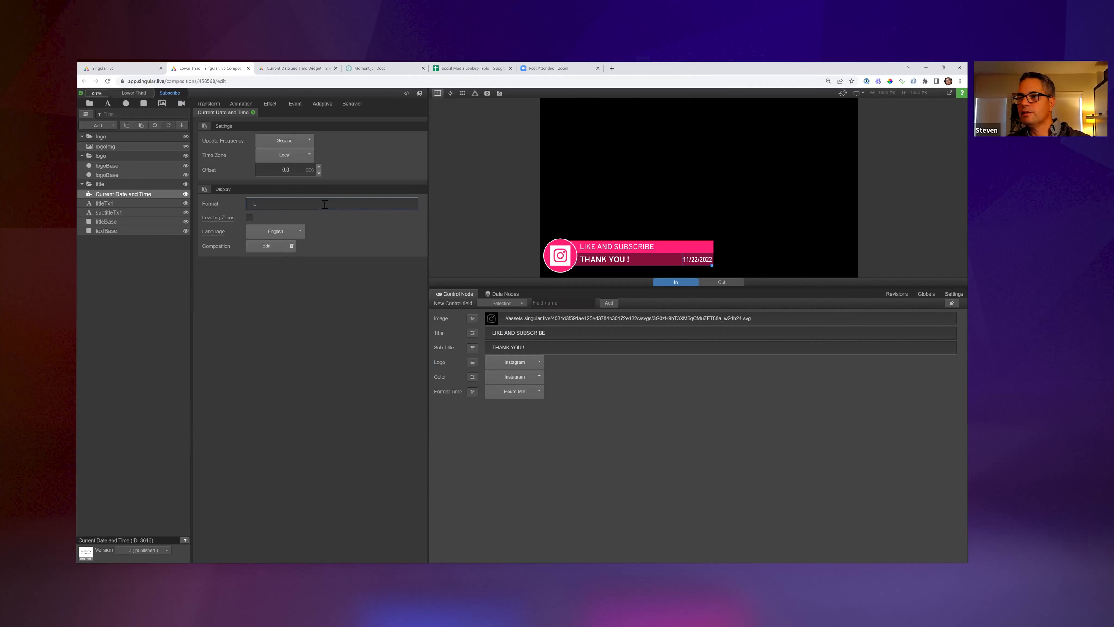
key(BackSpace)
text(D)
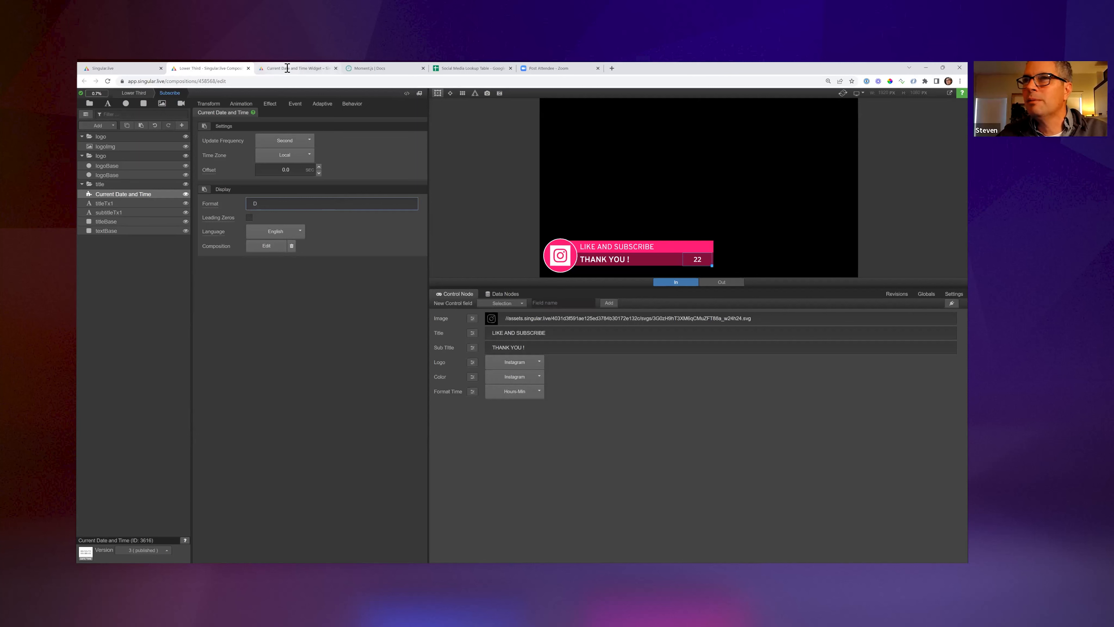
Return to the Moment.js documentation and review the format token table back up to the start of the Display section.
click(326, 69)
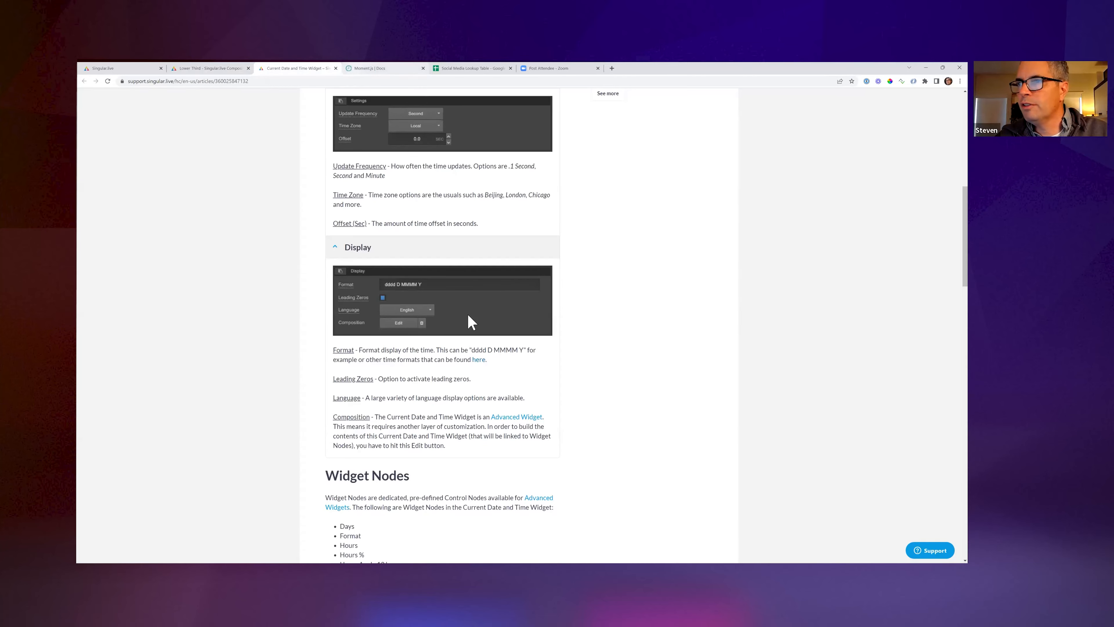
key(ctrl+Tab)
scroll(471, 322, up, 15)
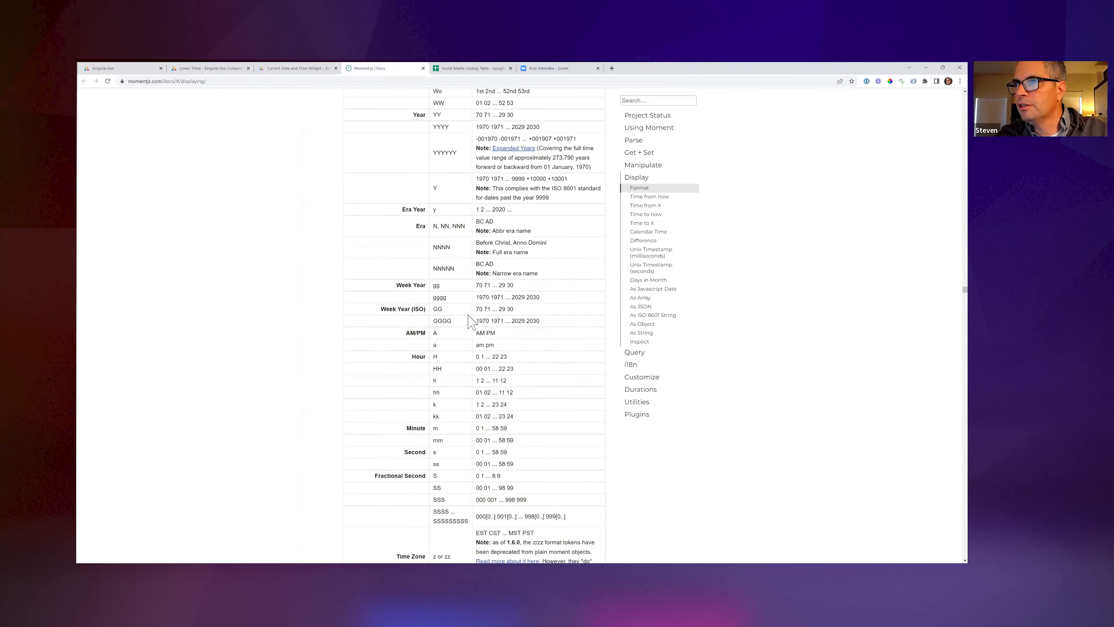
scroll(460, 303, up, 3)
scroll(451, 284, up, 2)
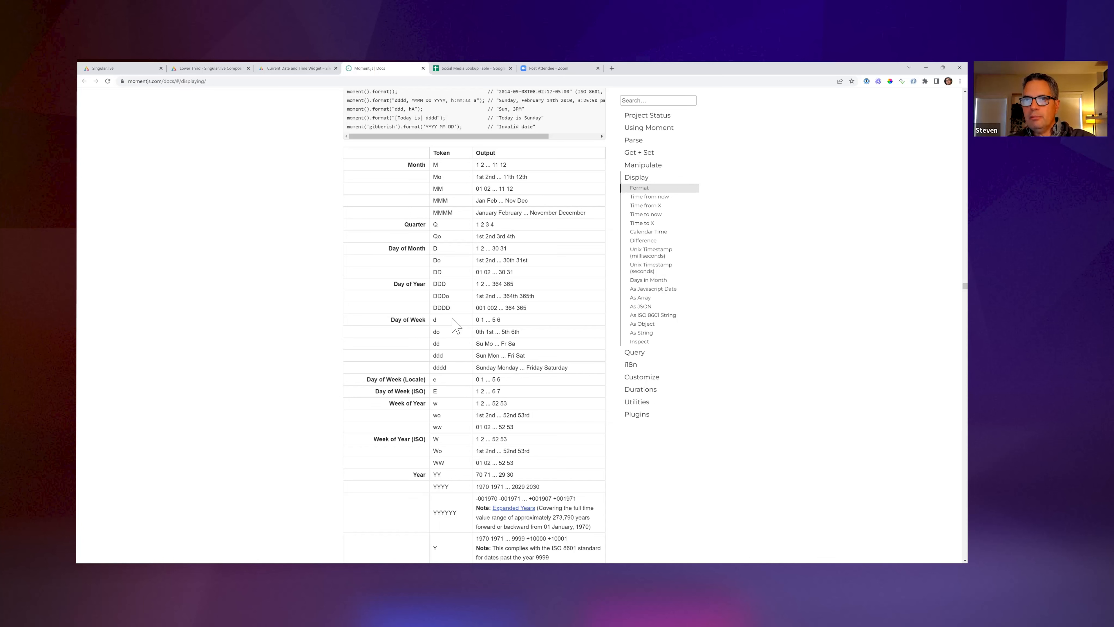
scroll(275, 176, up, 1)
scroll(272, 169, up, 4)
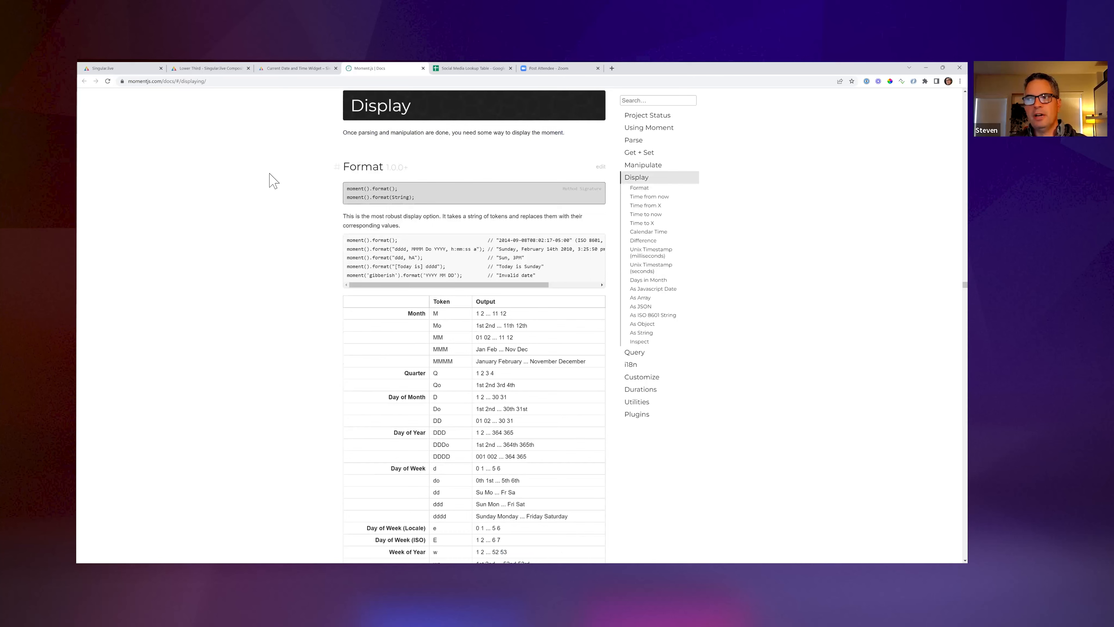
scroll(274, 180, up, 5)
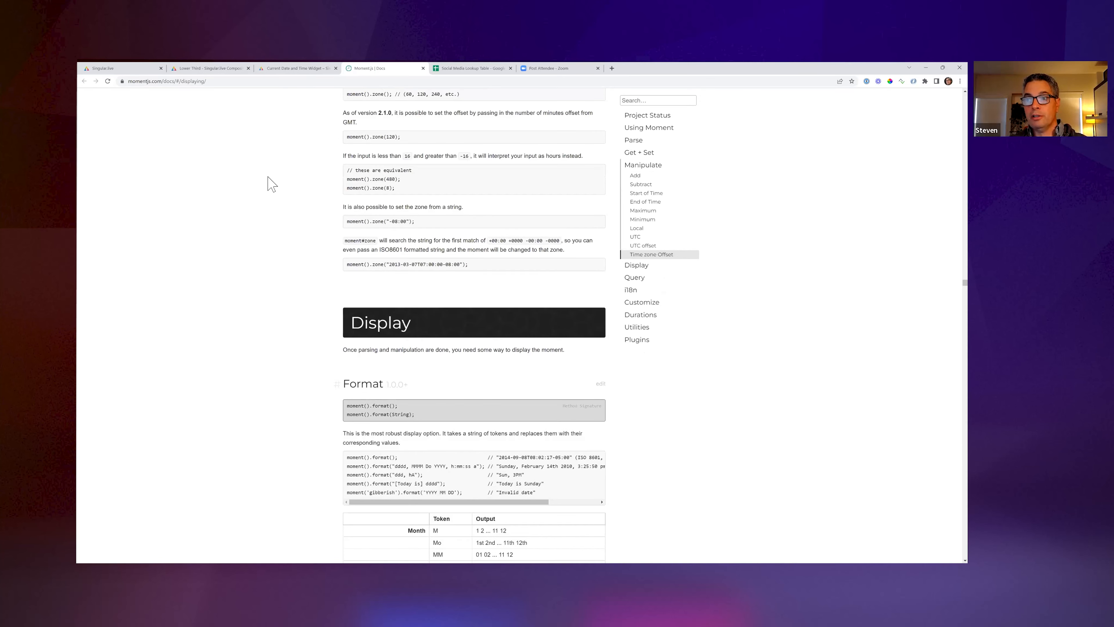
scroll(272, 183, up, 2)
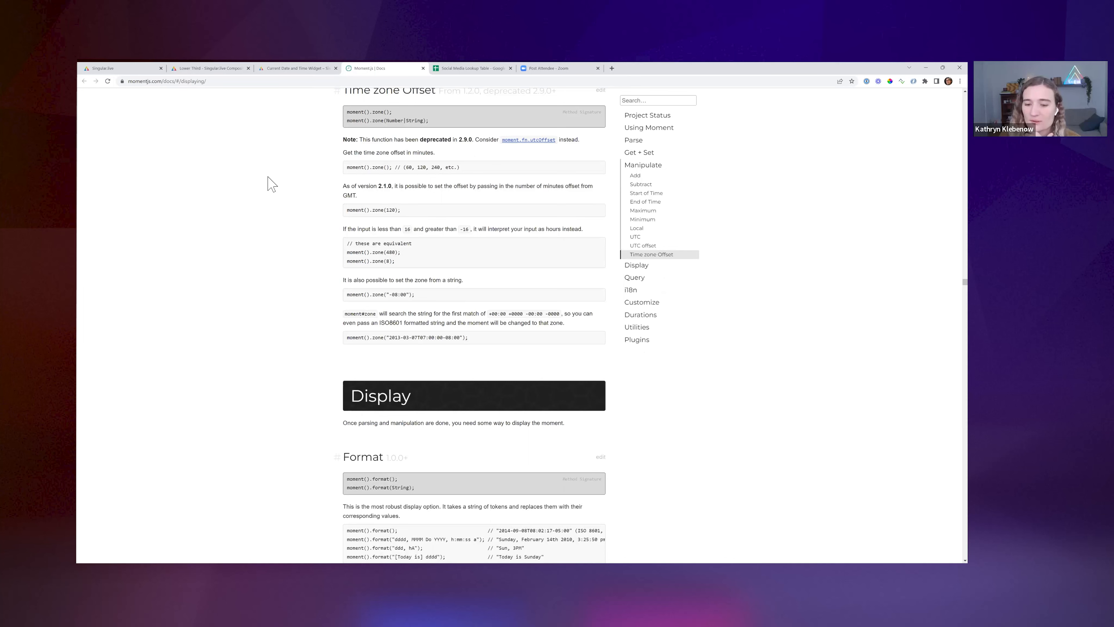
Examine the Moment.js Display documentation from the Format tokens and Localized formats through Time from now to Time to X.
scroll(286, 256, down, 8)
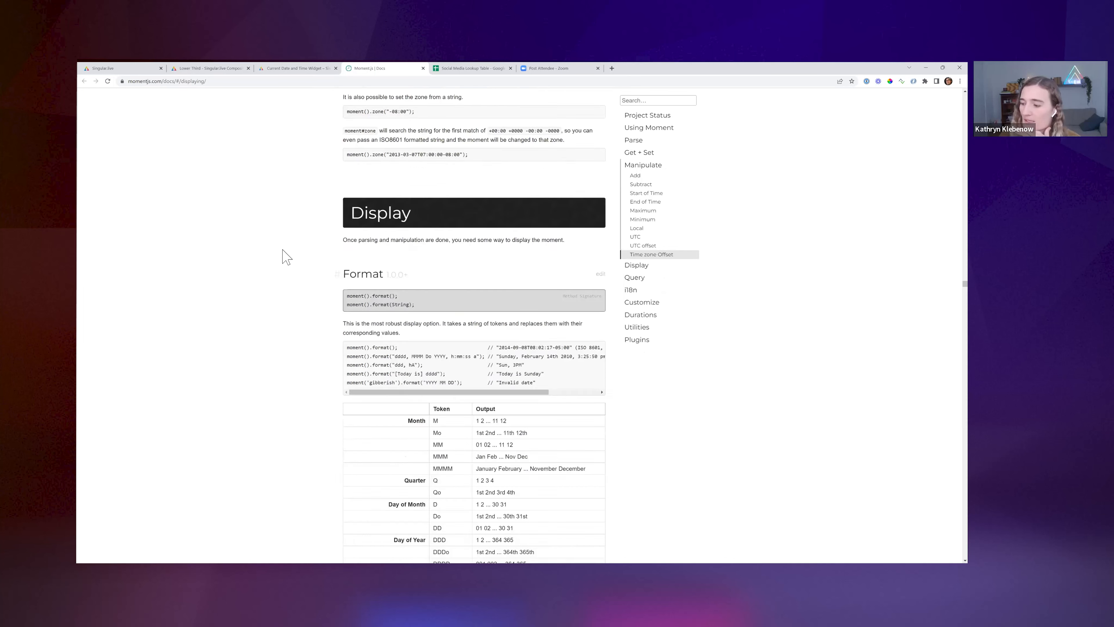
scroll(286, 256, down, 15)
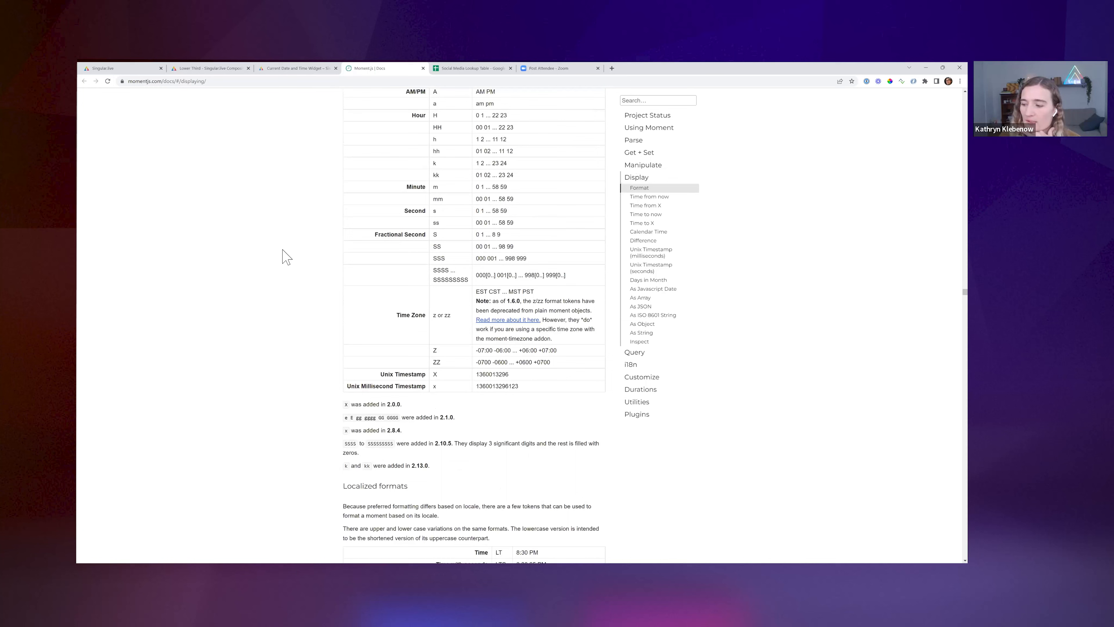
scroll(286, 256, down, 5)
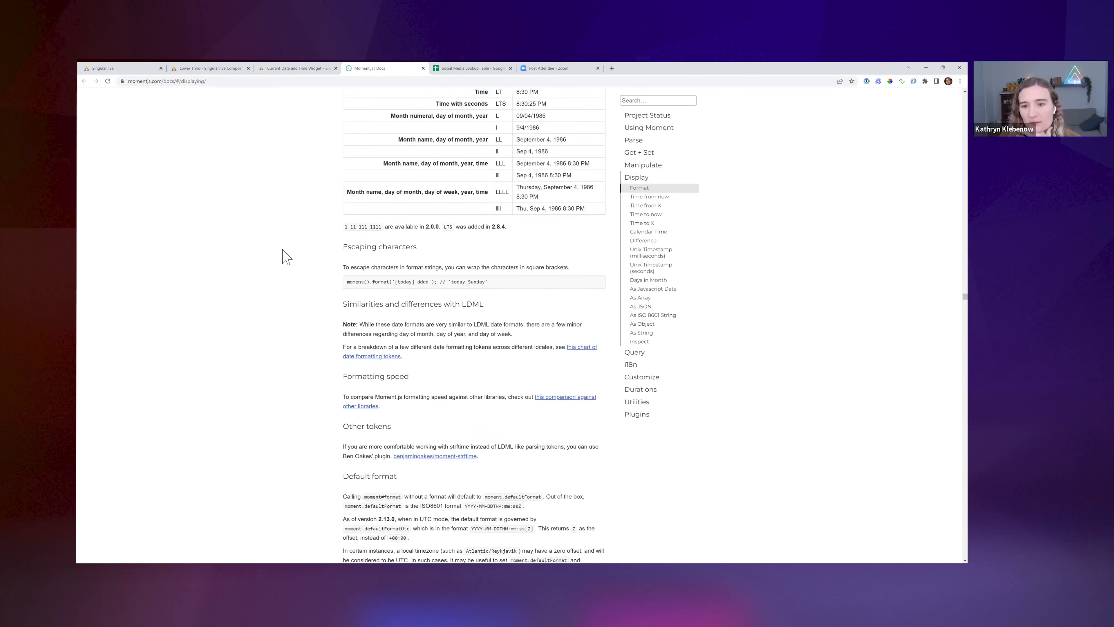
scroll(286, 256, down, 8)
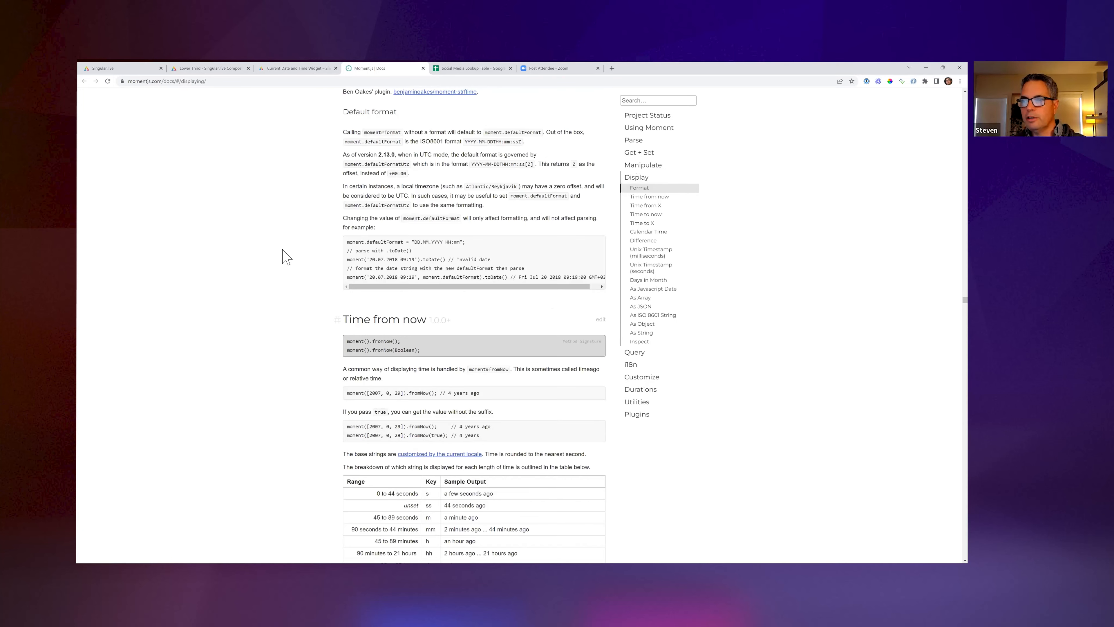
scroll(286, 256, down, 3)
scroll(425, 259, down, 1)
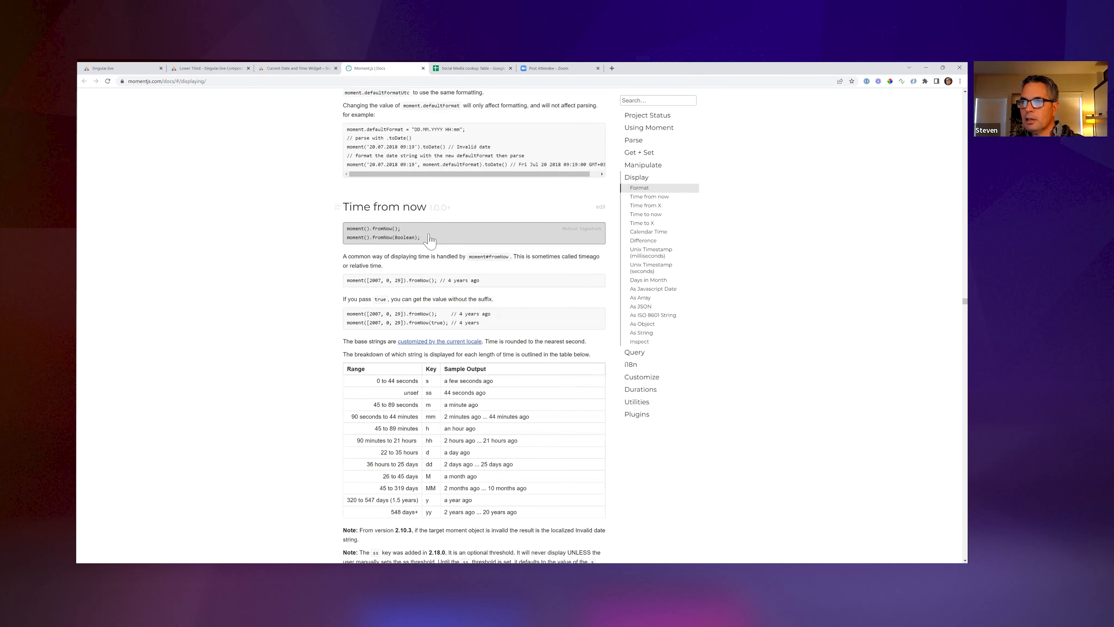
scroll(429, 239, down, 3)
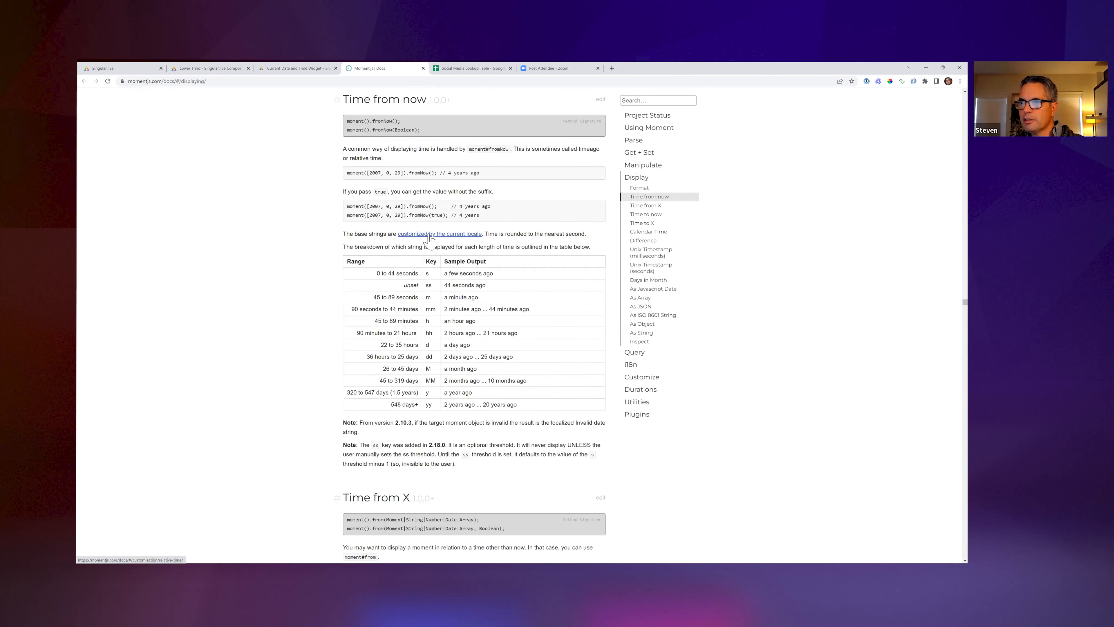
scroll(429, 239, down, 2)
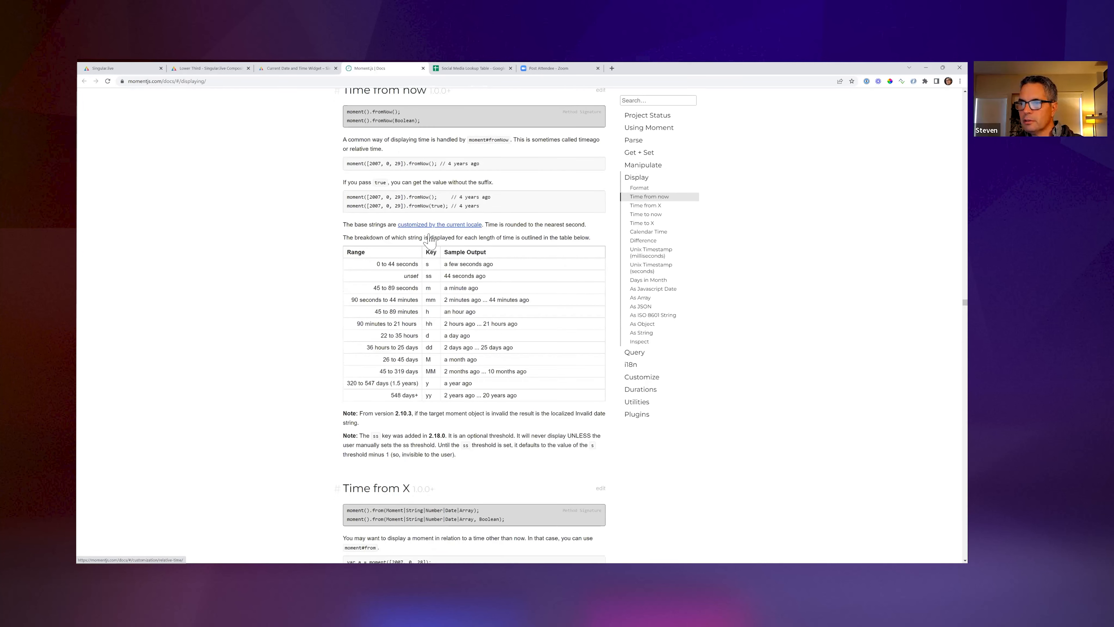
scroll(429, 234, down, 7)
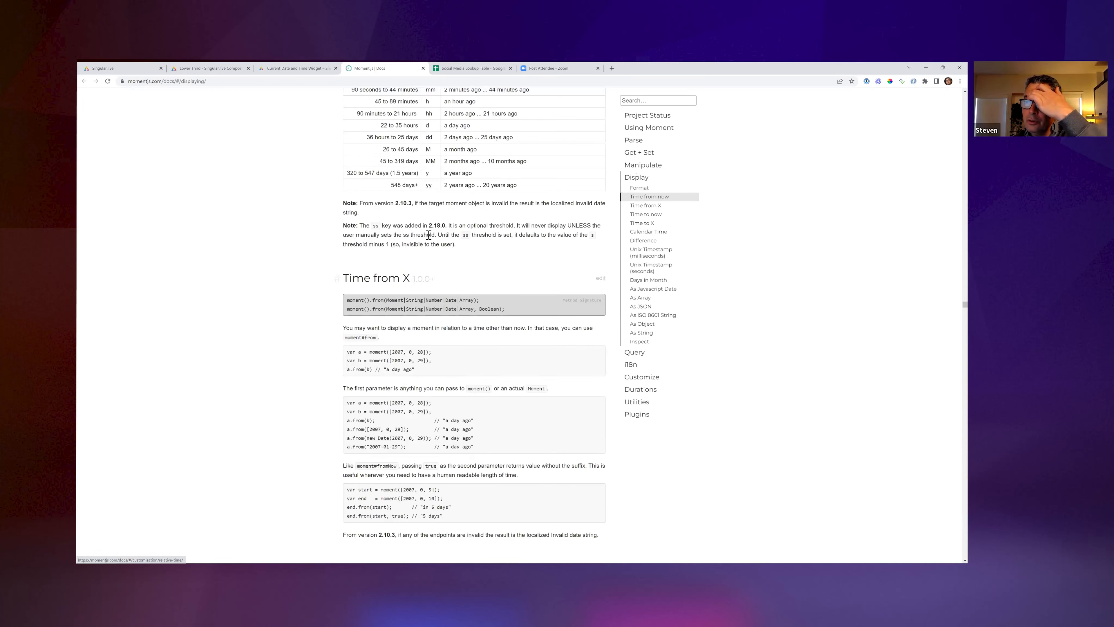
scroll(429, 240, down, 4)
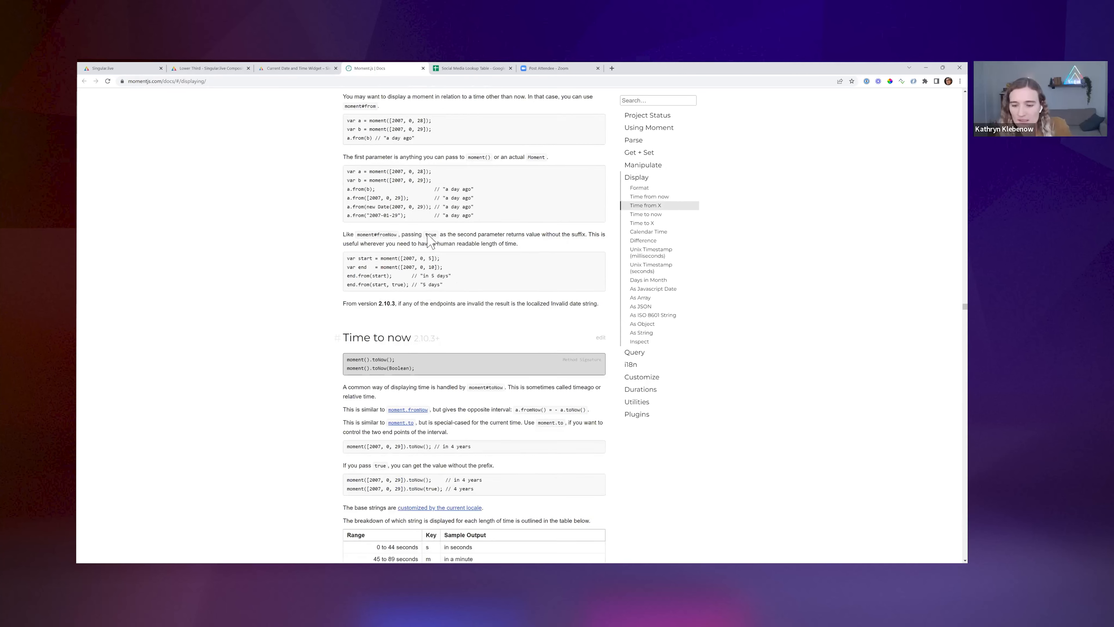
scroll(429, 239, down, 8)
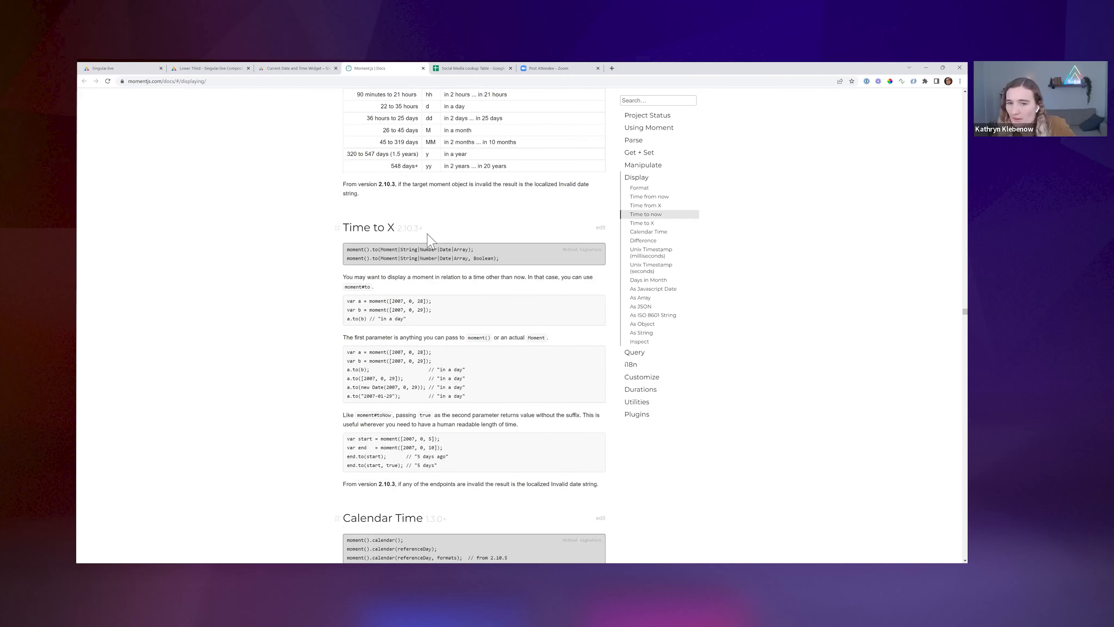
scroll(430, 240, up, 4)
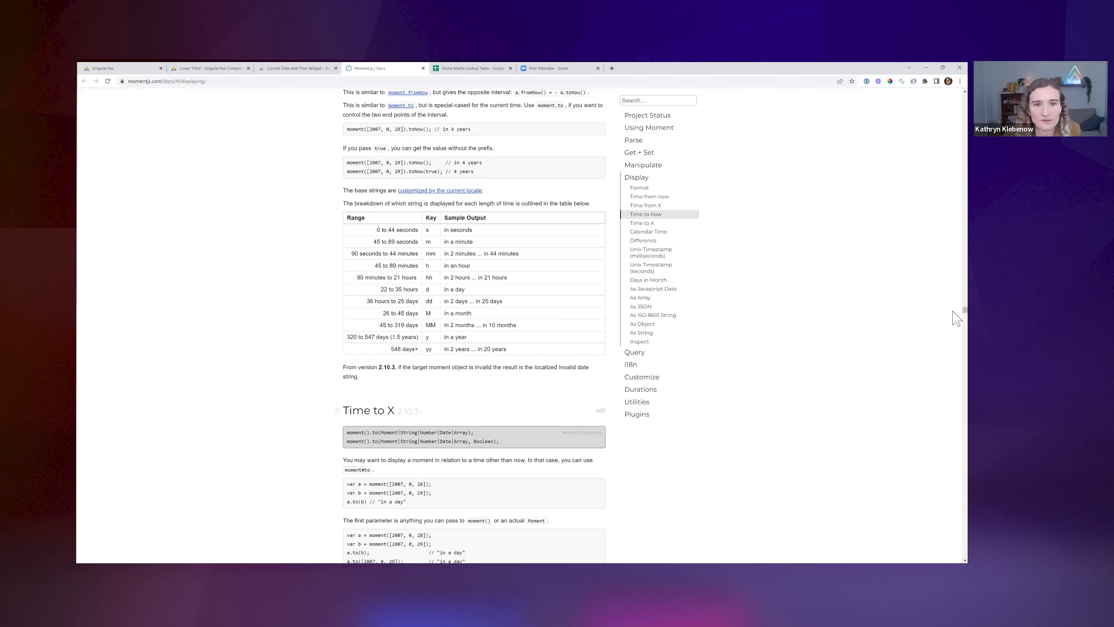
Open the Moment.js home page and review its Format Dates, Relative Time, Calendar Time and Multiple Locale Support examples.
drag(965, 310, 965, 62)
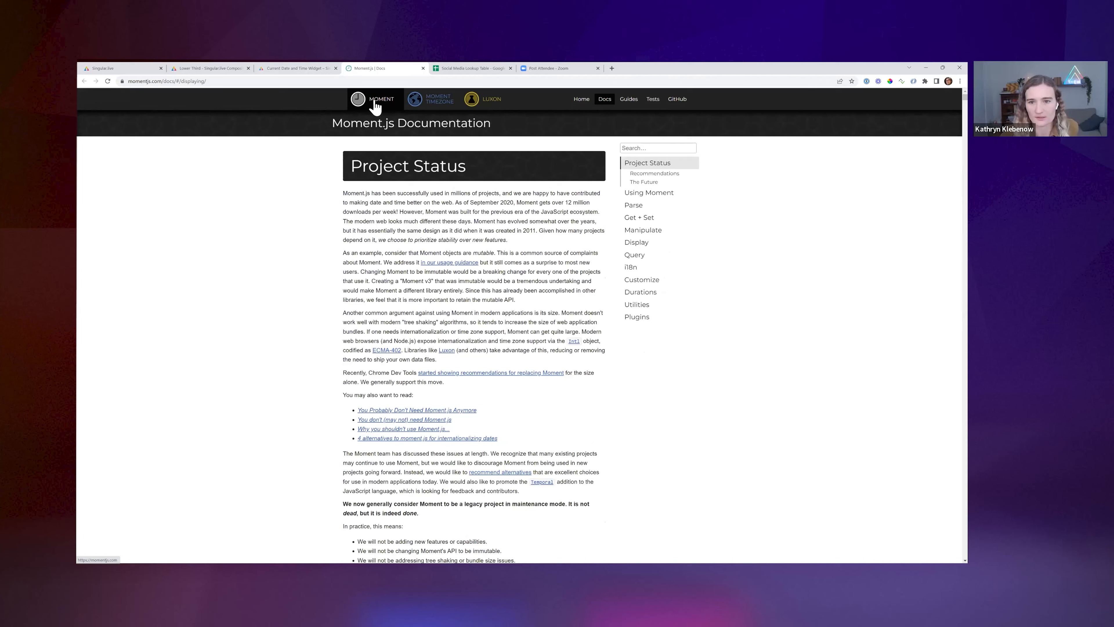
click(367, 105)
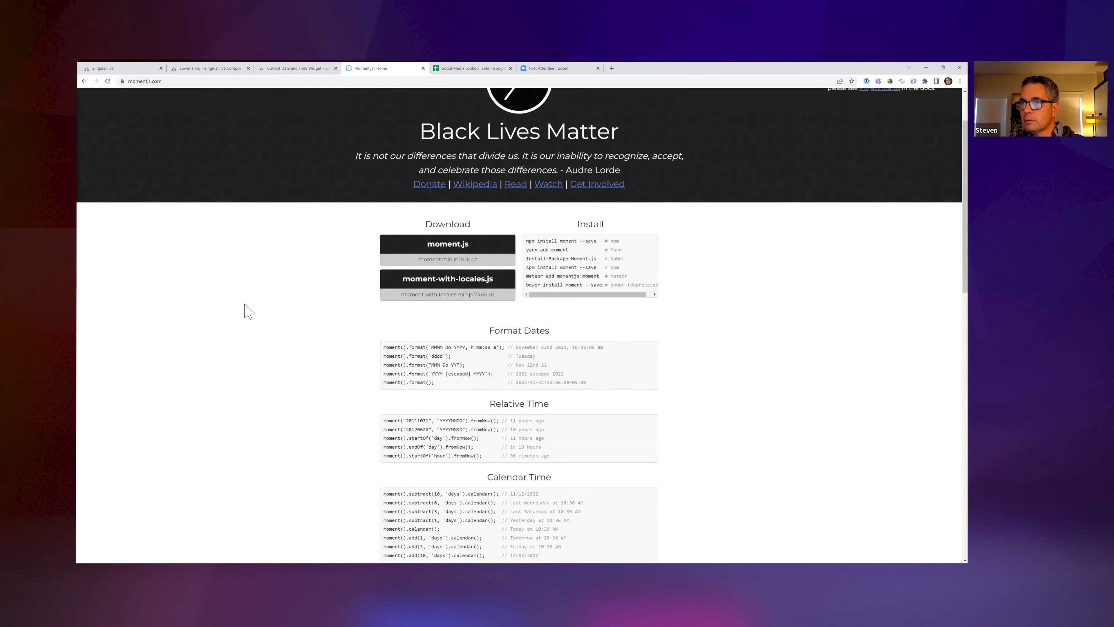
scroll(248, 311, down, 3)
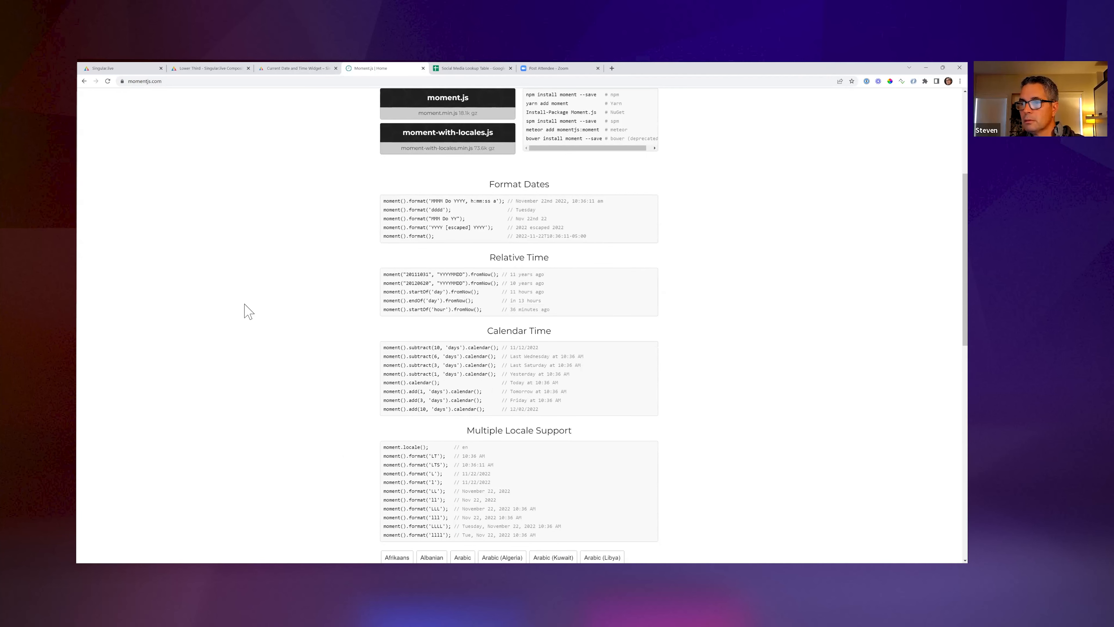
scroll(246, 310, down, 5)
scroll(306, 320, down, 2)
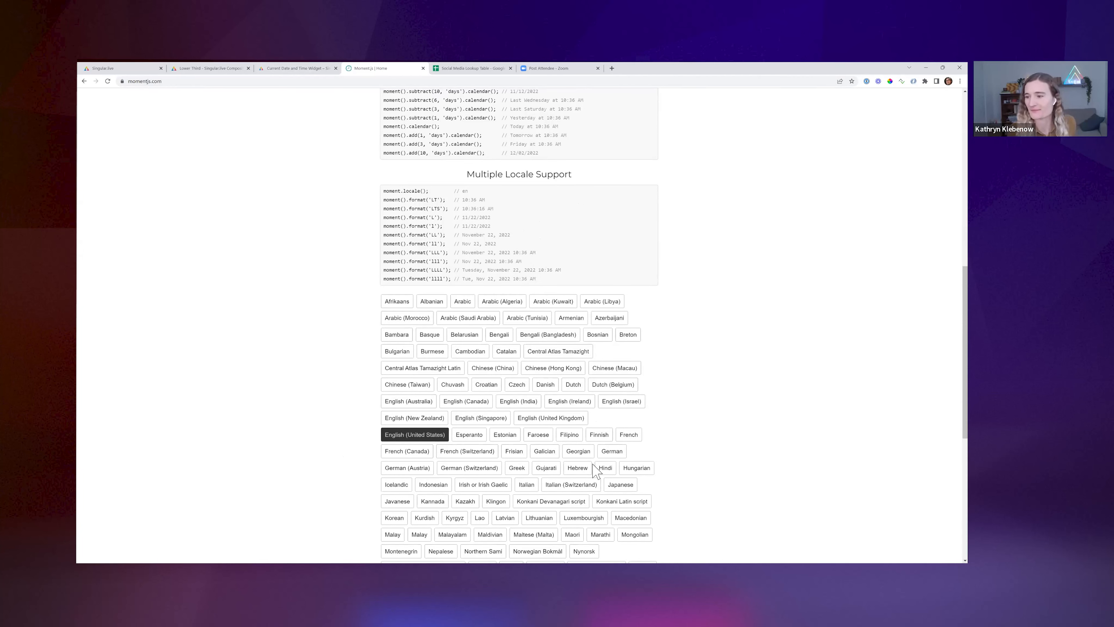
Switch the Moment.js home page examples to the German locale and review the date and time samples.
click(617, 455)
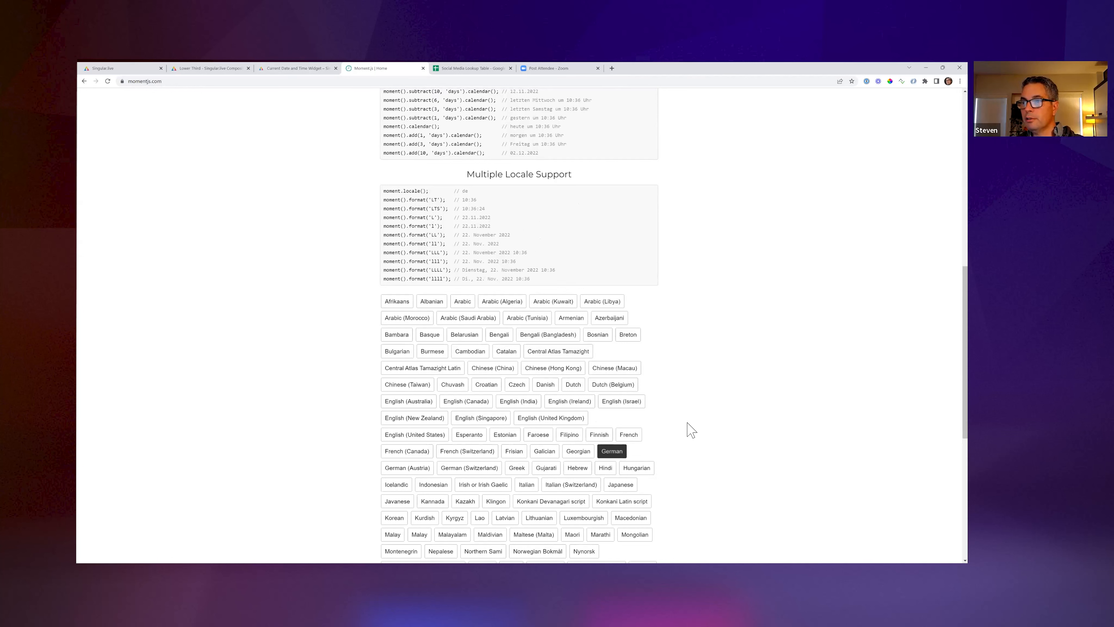
scroll(691, 430, down, 7)
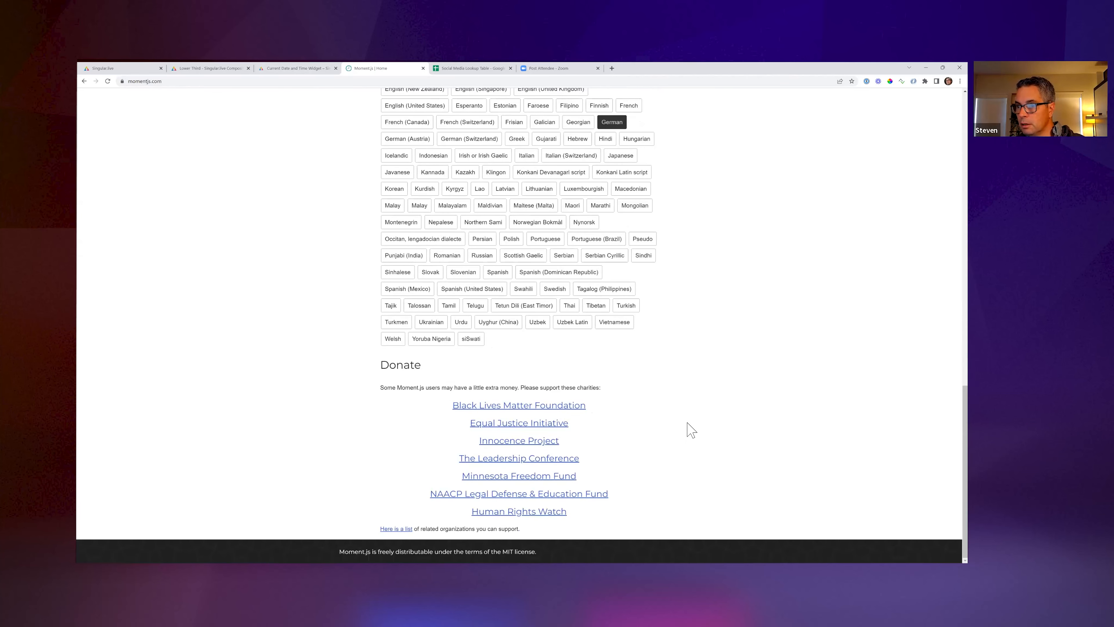
scroll(691, 430, up, 8)
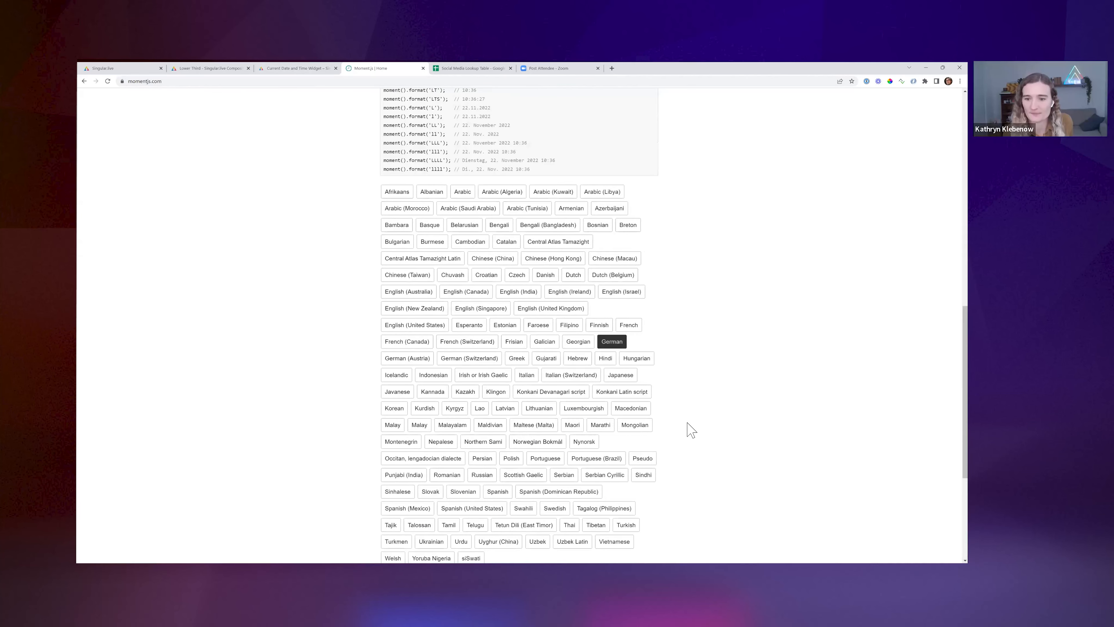
scroll(691, 430, up, 5)
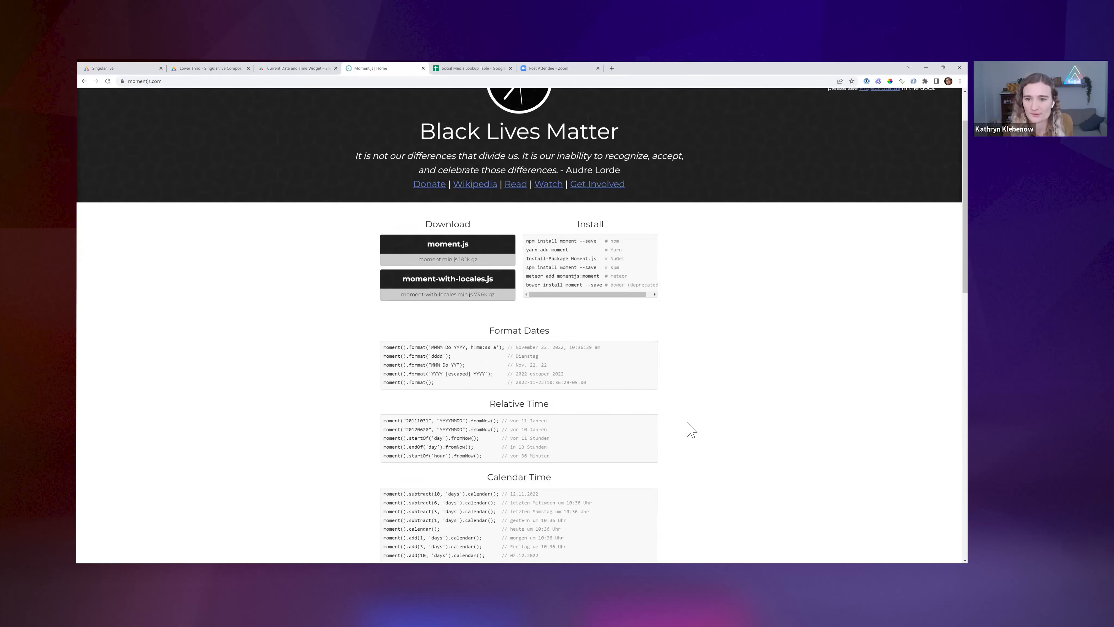
Go back to the Moment.js documentation, read through Project Status and Recommendations, and return to the Lower Third composition.
click(84, 81)
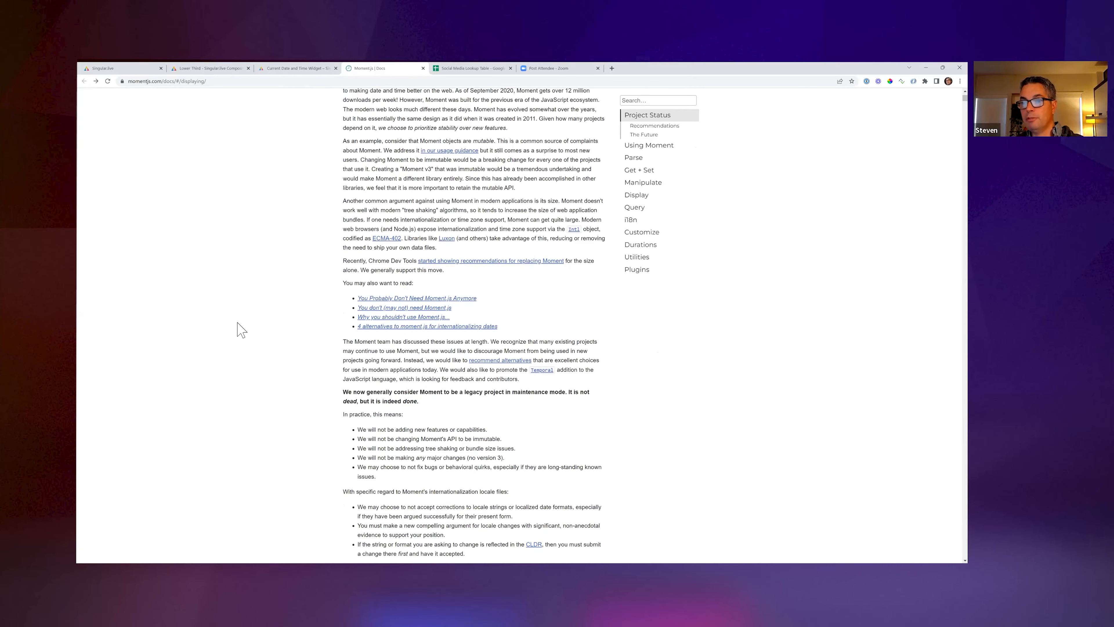
scroll(240, 329, down, 8)
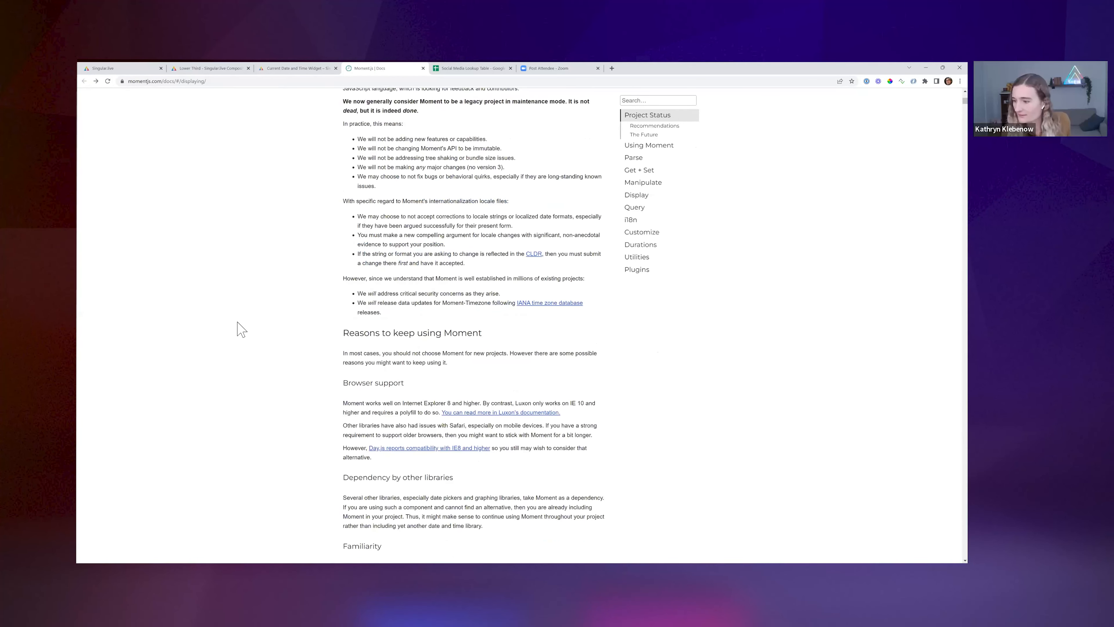
scroll(246, 333, down, 2)
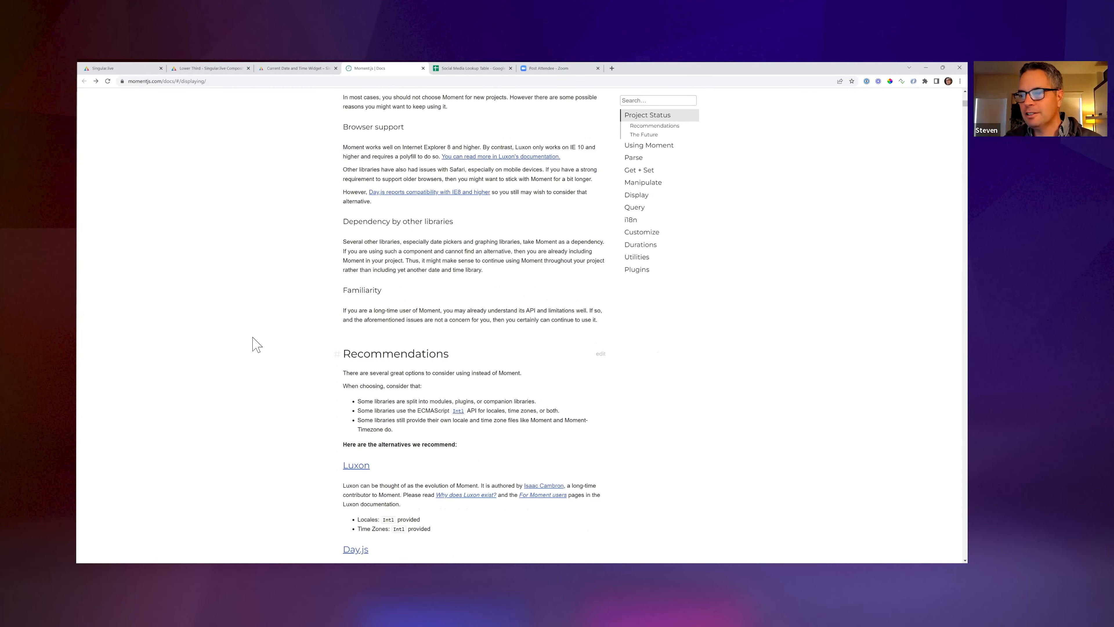
scroll(257, 344, down, 2)
scroll(257, 344, down, 2)
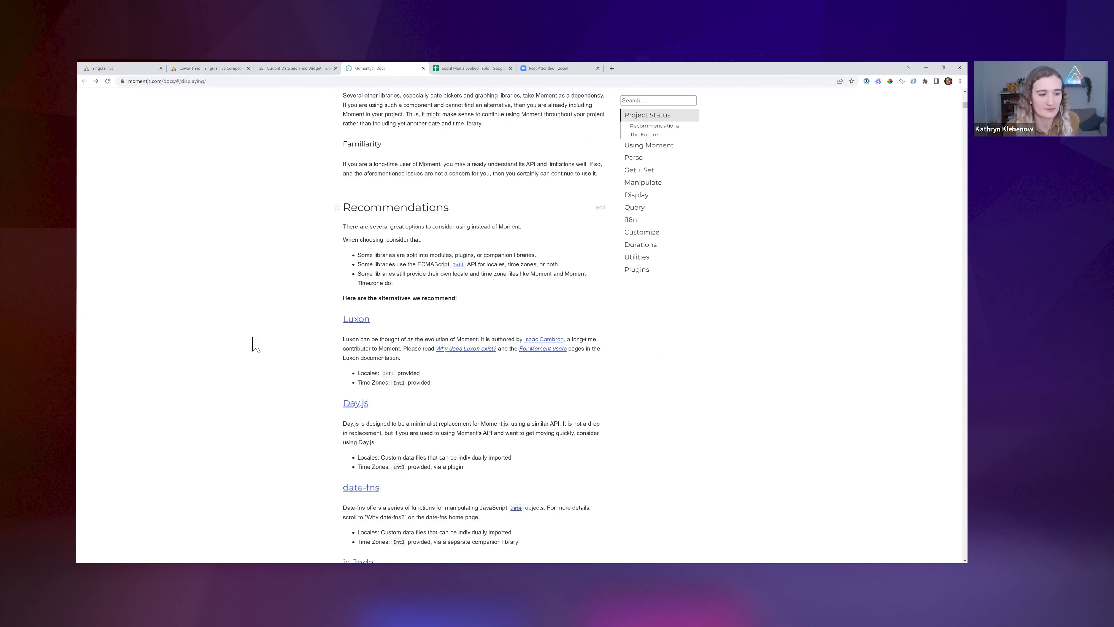
scroll(256, 345, up, 1)
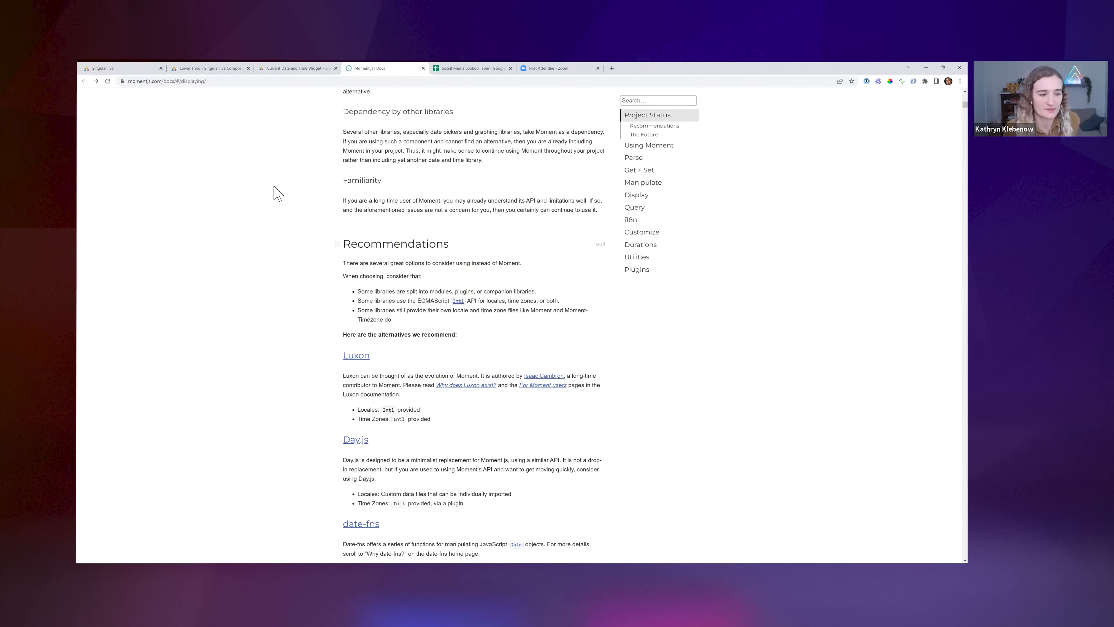
click(271, 69)
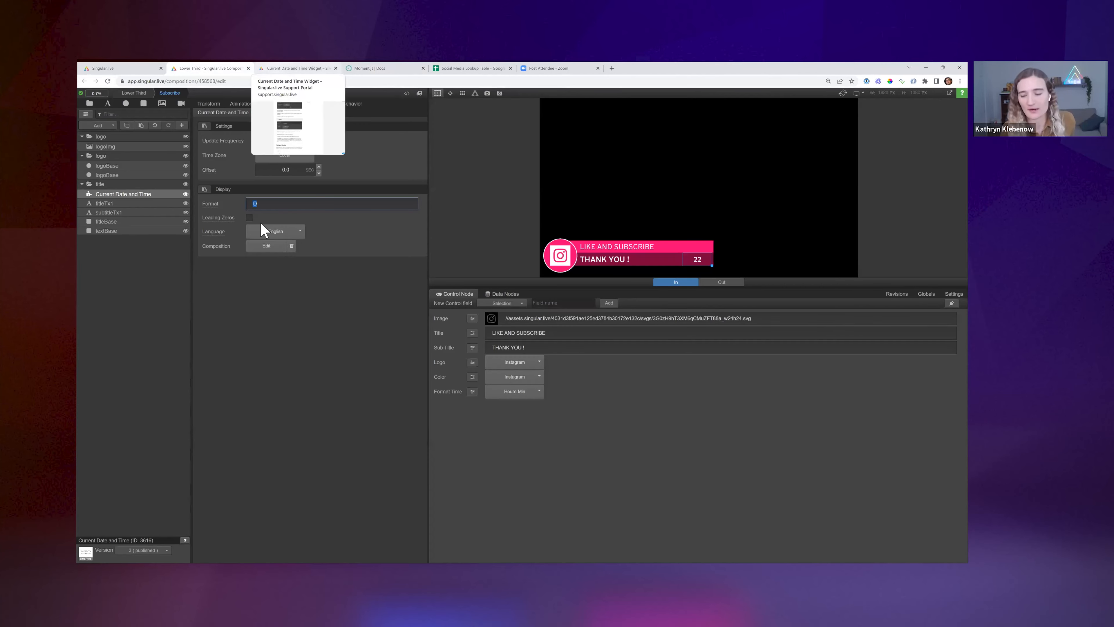
Link the clock's Format property back to the Format Time control field and choose Hours-Min.
click(216, 205)
click(224, 229)
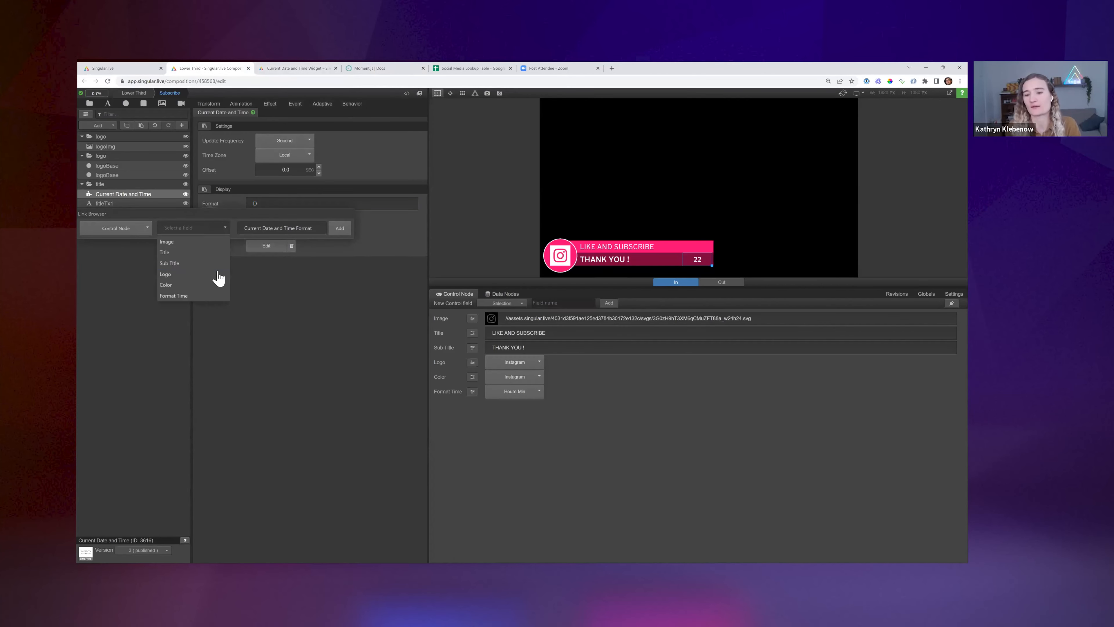
double_click(317, 322)
click(512, 394)
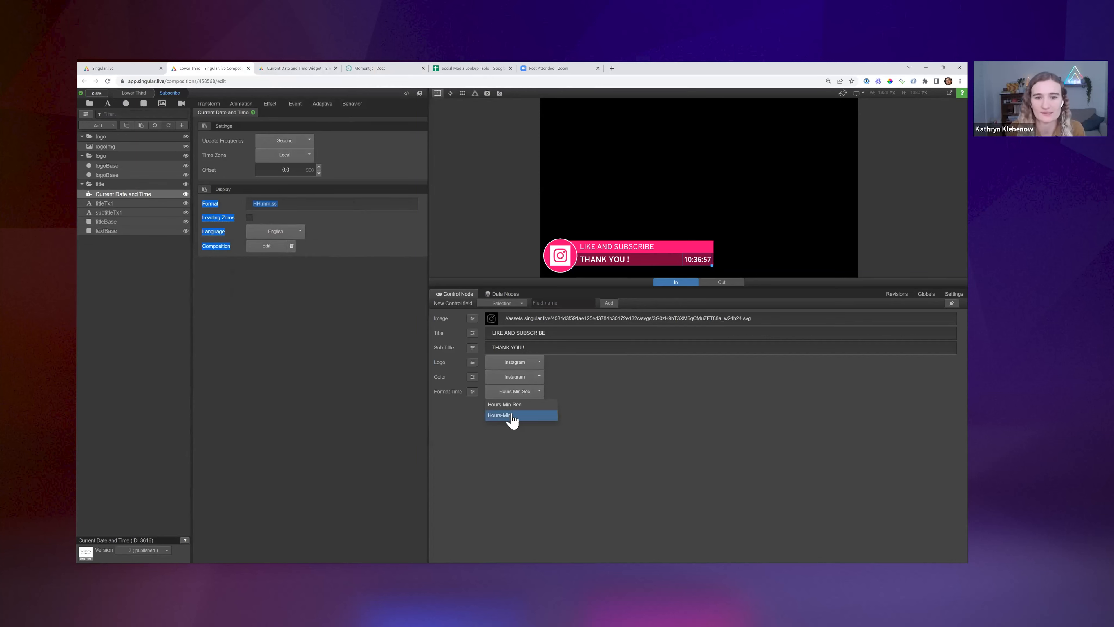
click(505, 415)
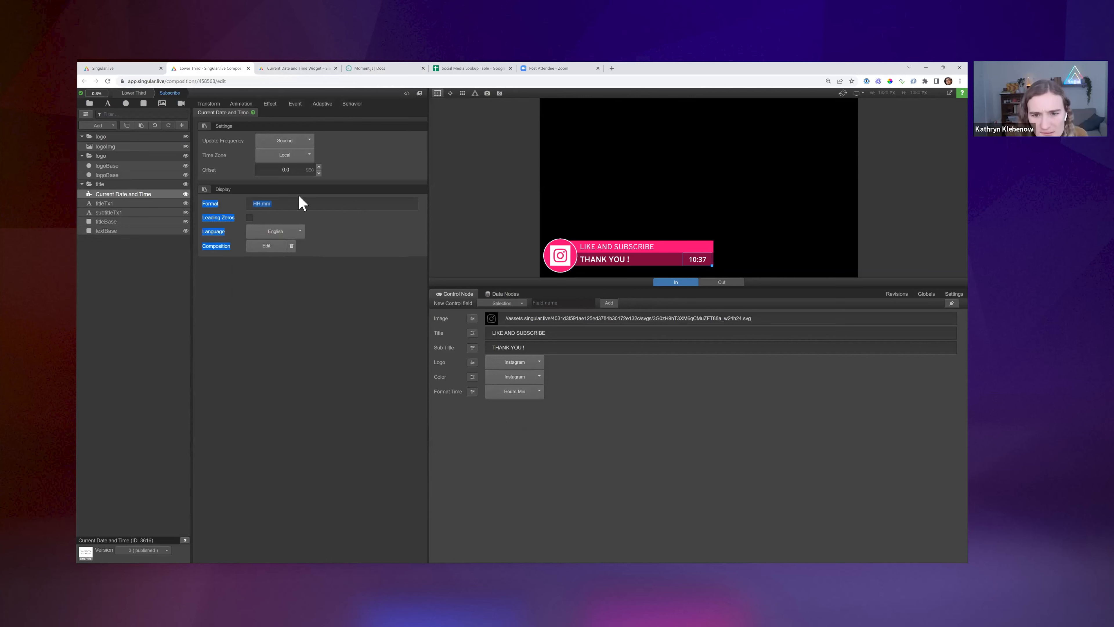
Look over the clock's available time zones and link its Time Zone property to a newly added control field.
click(271, 159)
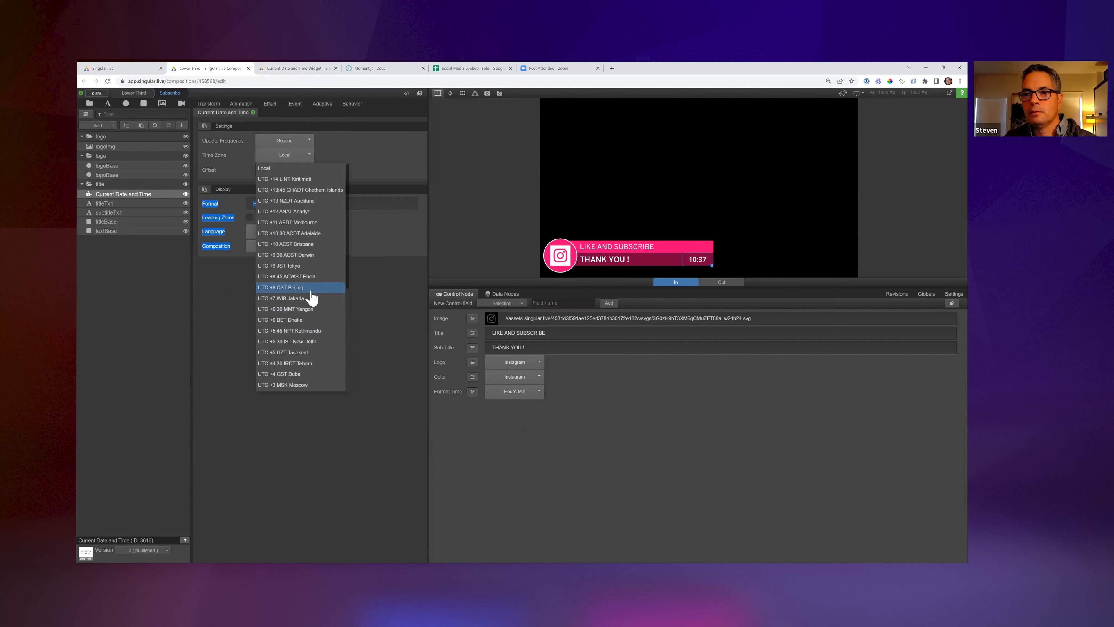
click(219, 155)
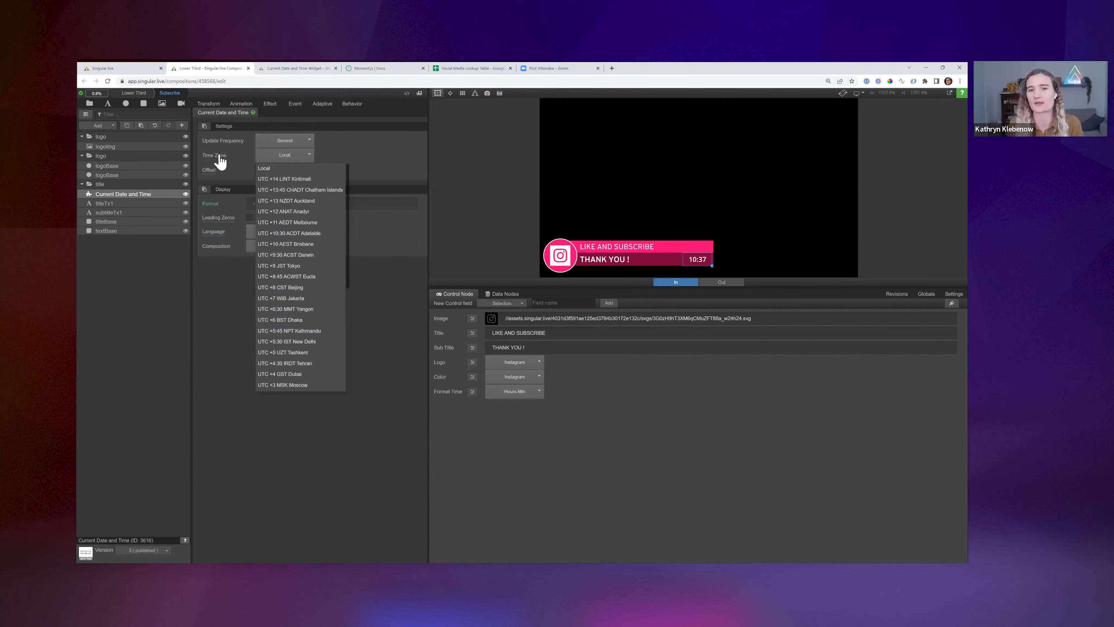
click(220, 159)
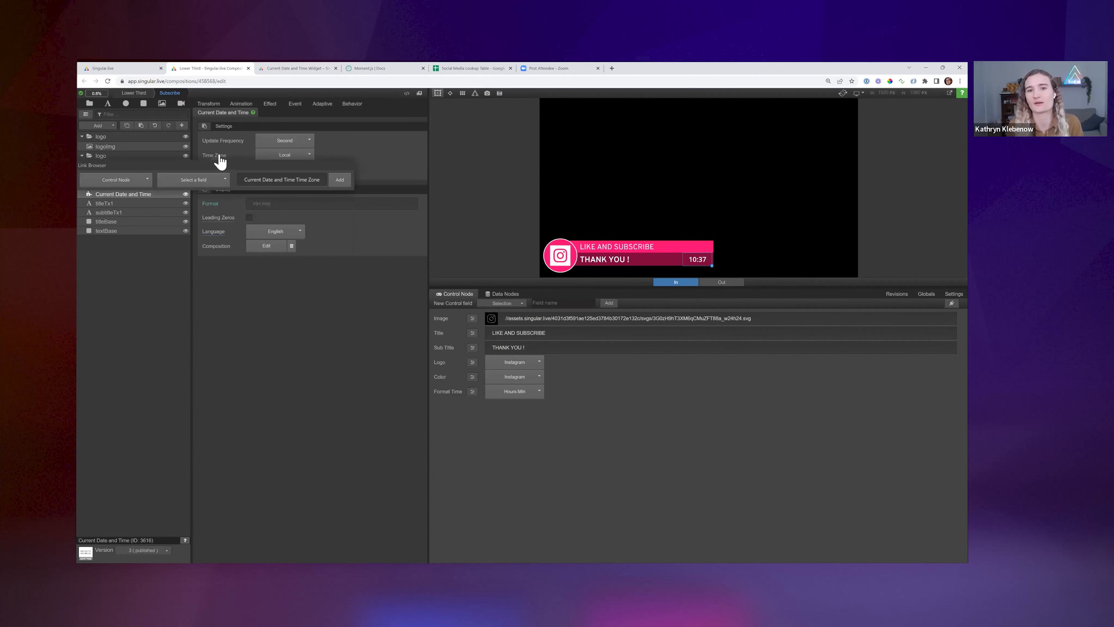
click(341, 183)
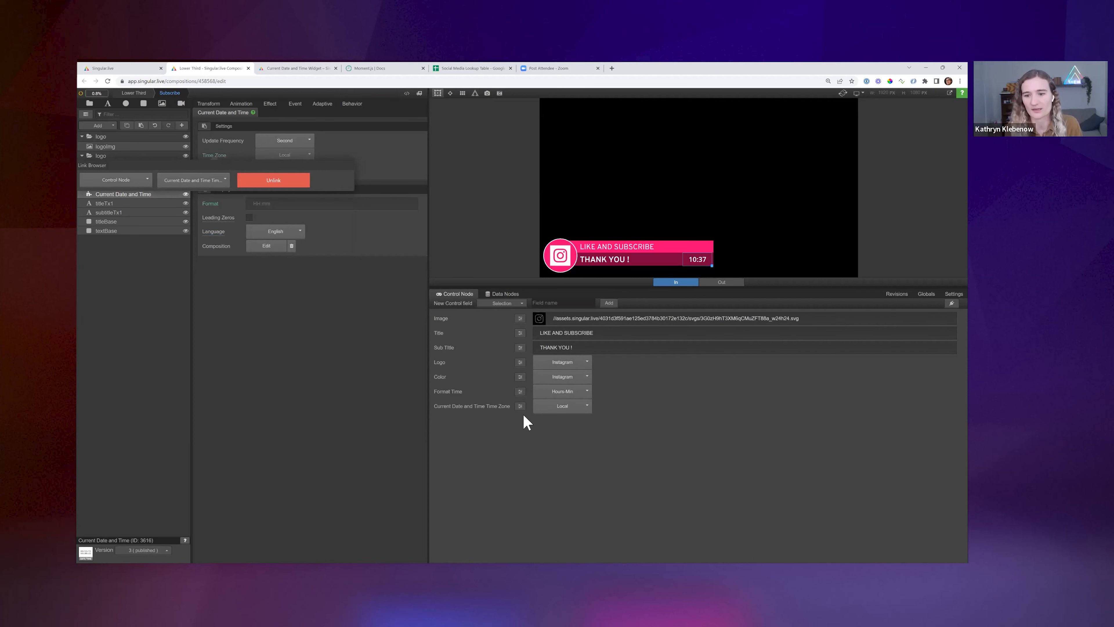
Review the selection entries of the Current Date and Time Time Zone control field and leave its properties.
click(520, 406)
scroll(453, 415, down, 10)
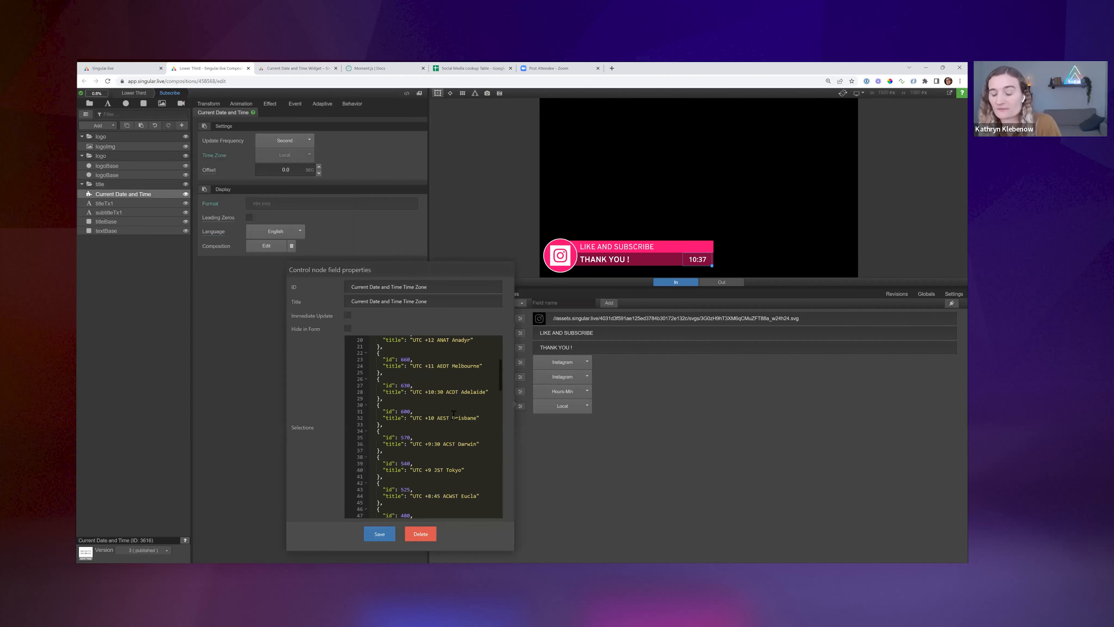
scroll(454, 415, up, 4)
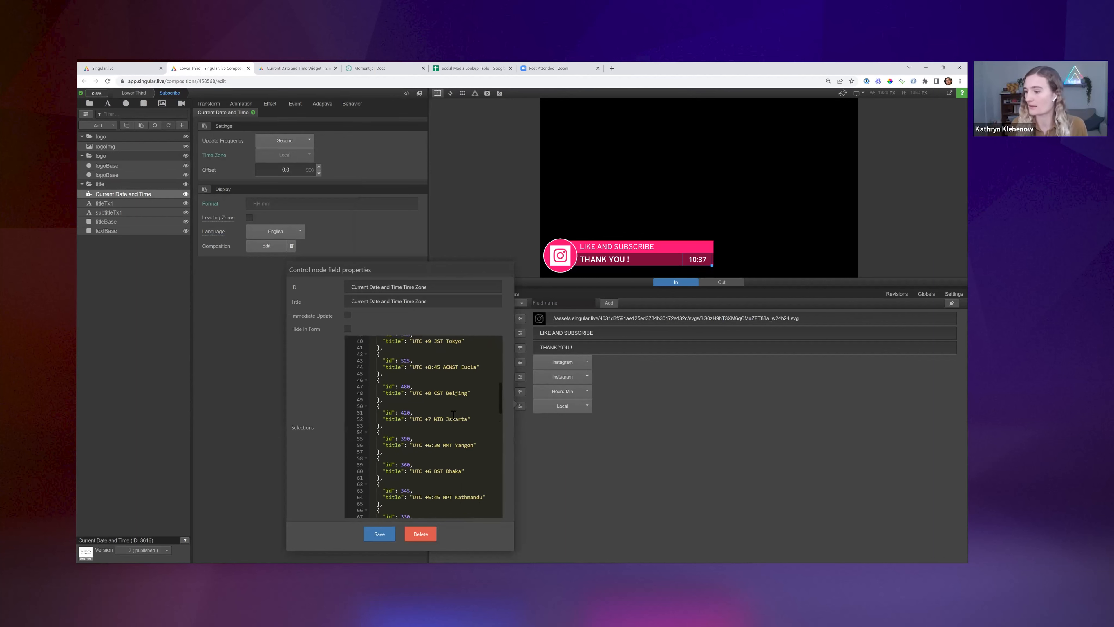
click(266, 389)
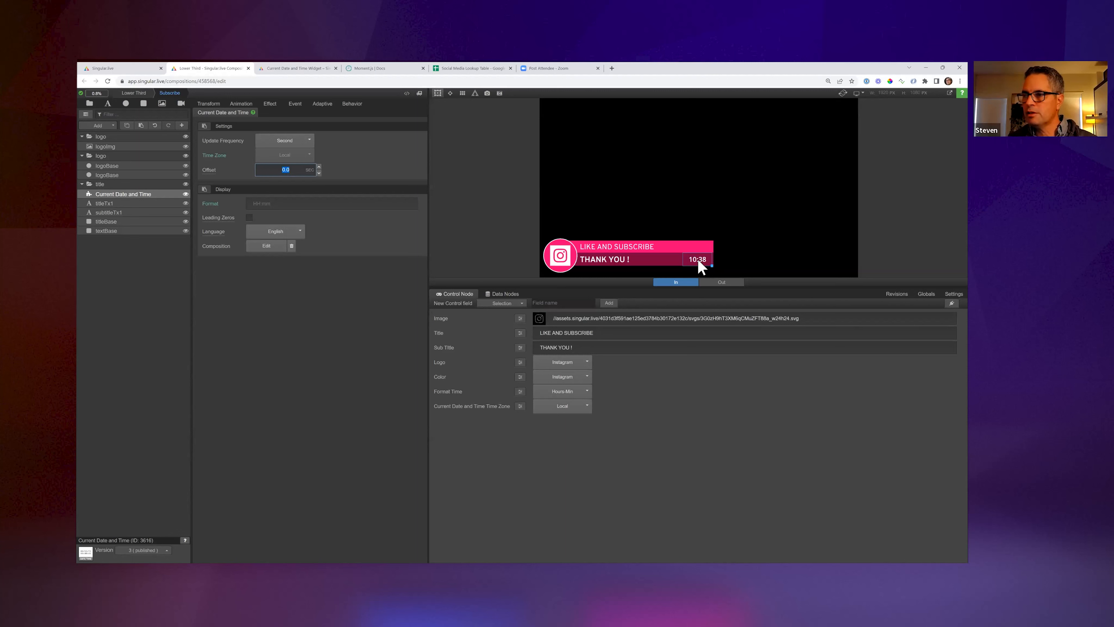
Test the clock's Offset with 3600.0 seconds and with -3600.0 seconds.
text(36)
key(Return)
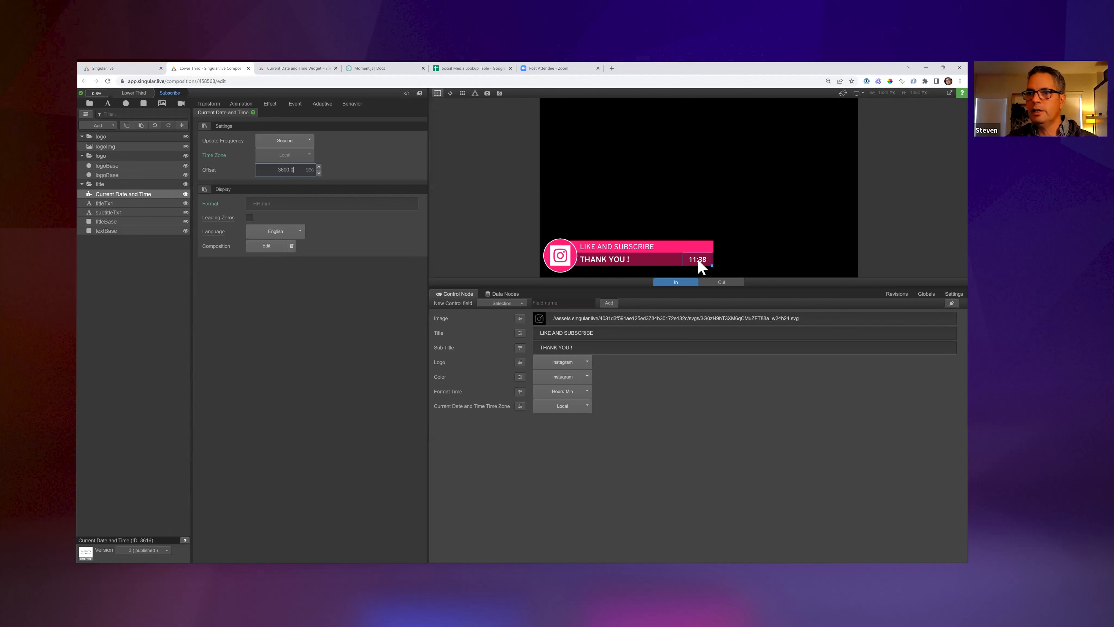
double_click(281, 171)
key(BackSpace)
text(-3600.0)
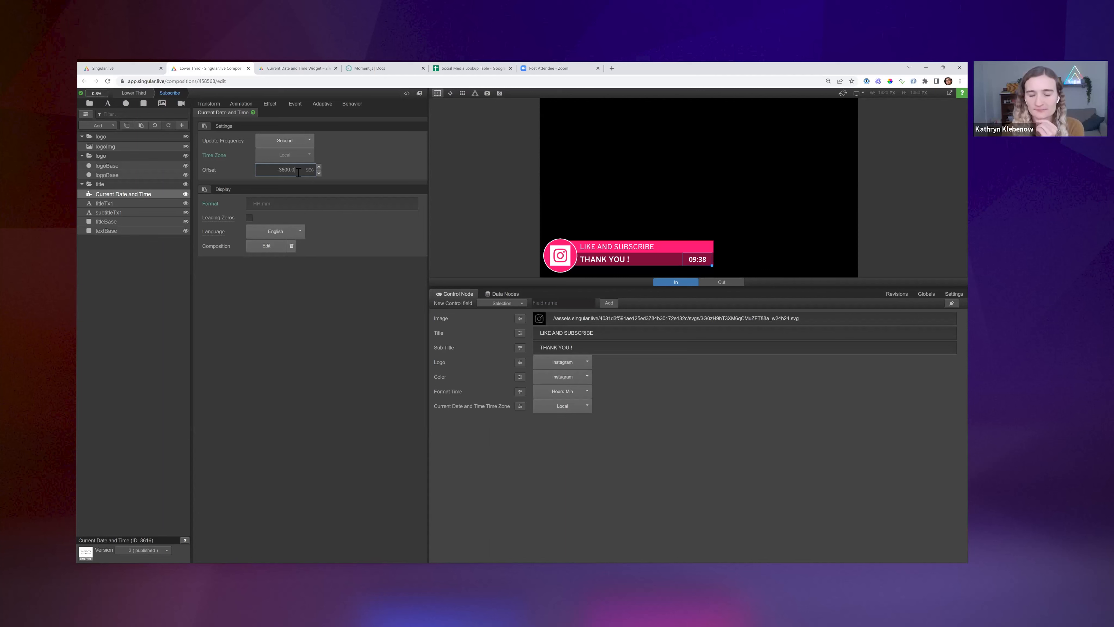
Copy the clock's Offset value and reset the Offset to 0.0 seconds.
double_click(299, 172)
key(ctrl+c)
text(0.0)
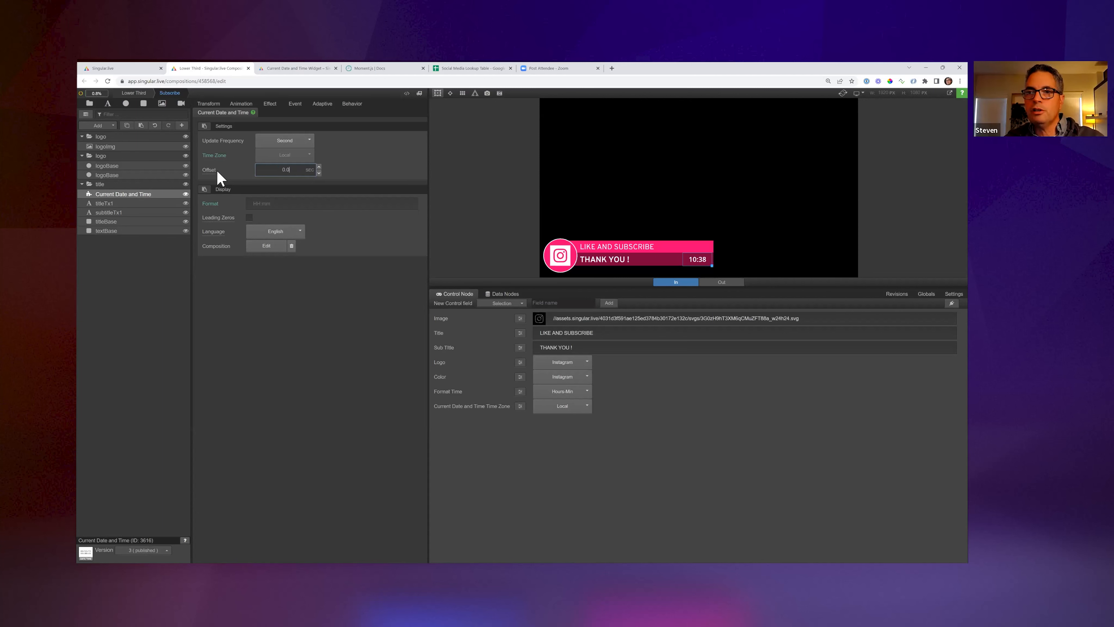
Add a Selection control field named Daylight Savings Time to the control node.
click(516, 308)
click(544, 304)
text(Daylight Savings Time)
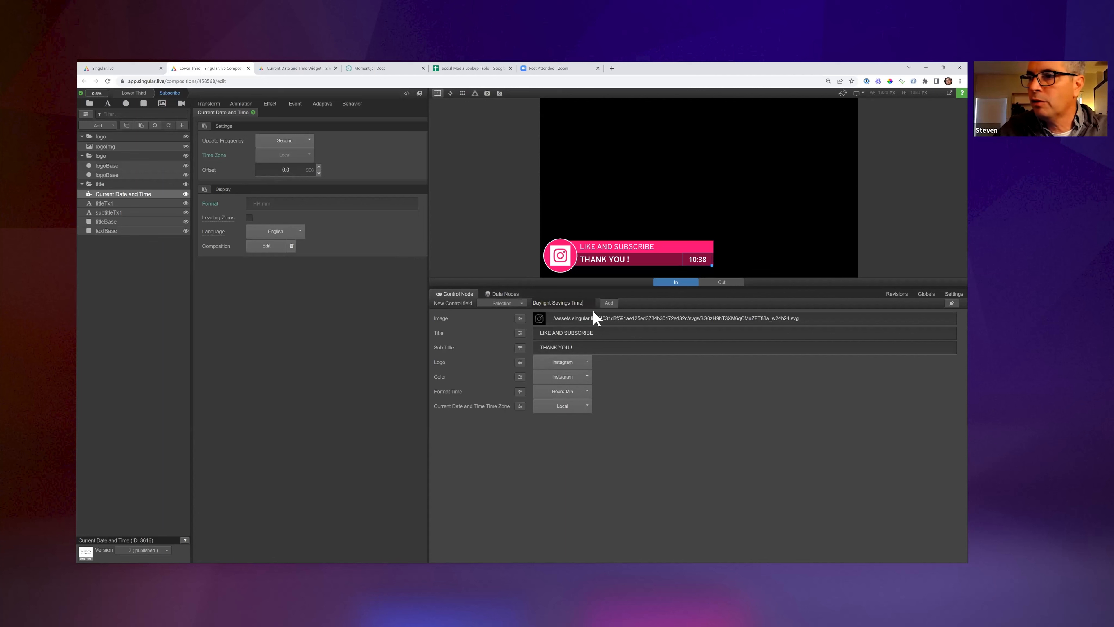
key(Return)
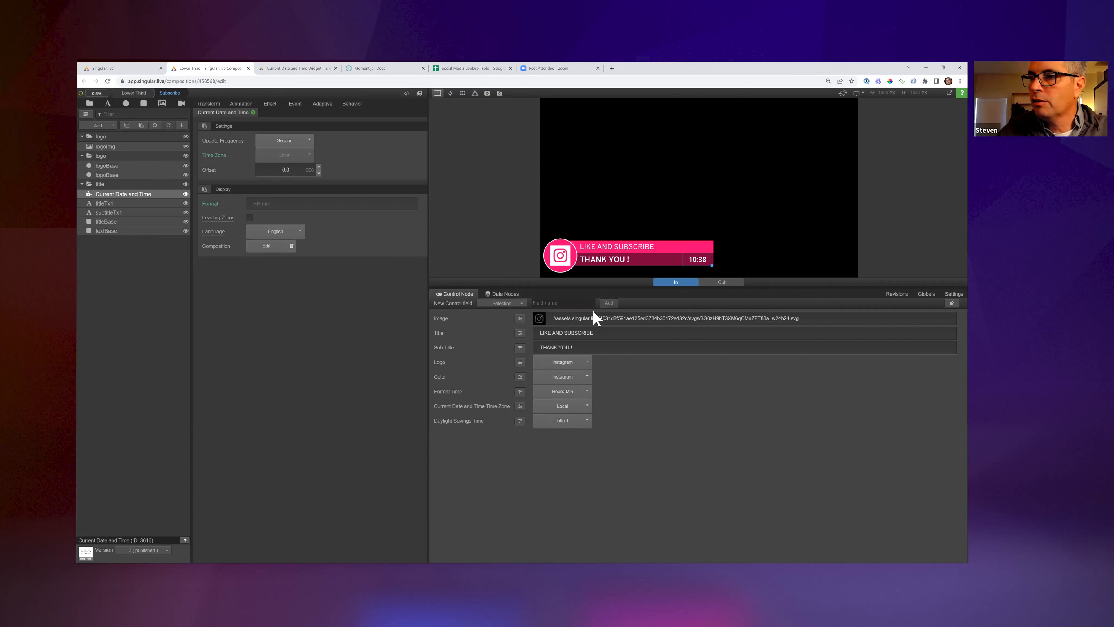
Set the first Daylight Savings Time selection's id to "0" and its title to "None".
click(520, 420)
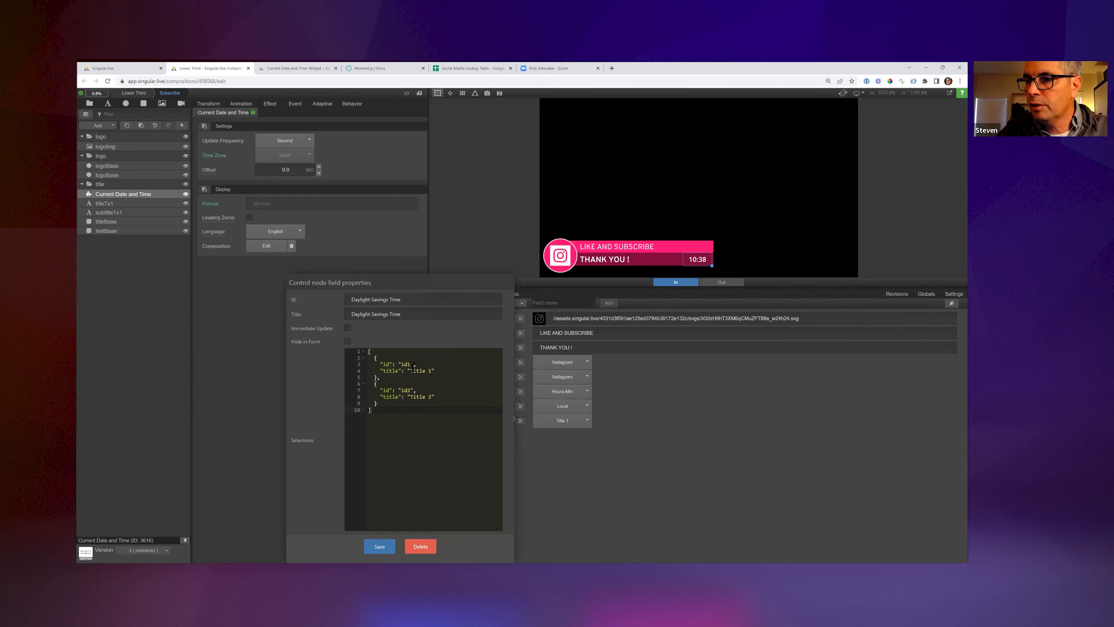
key(BackSpace)
key(BackSpace)
key(BackSpace)
text(0)
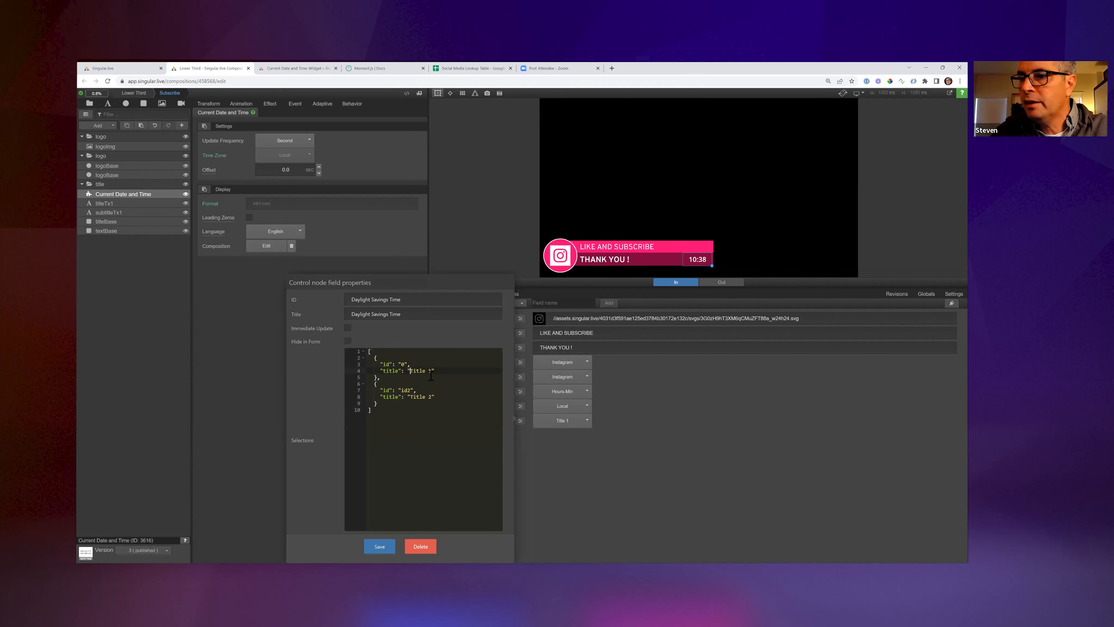
key(Delete)
key(Delete)
key(Delete)
key(Delete)
key(BackSpace)
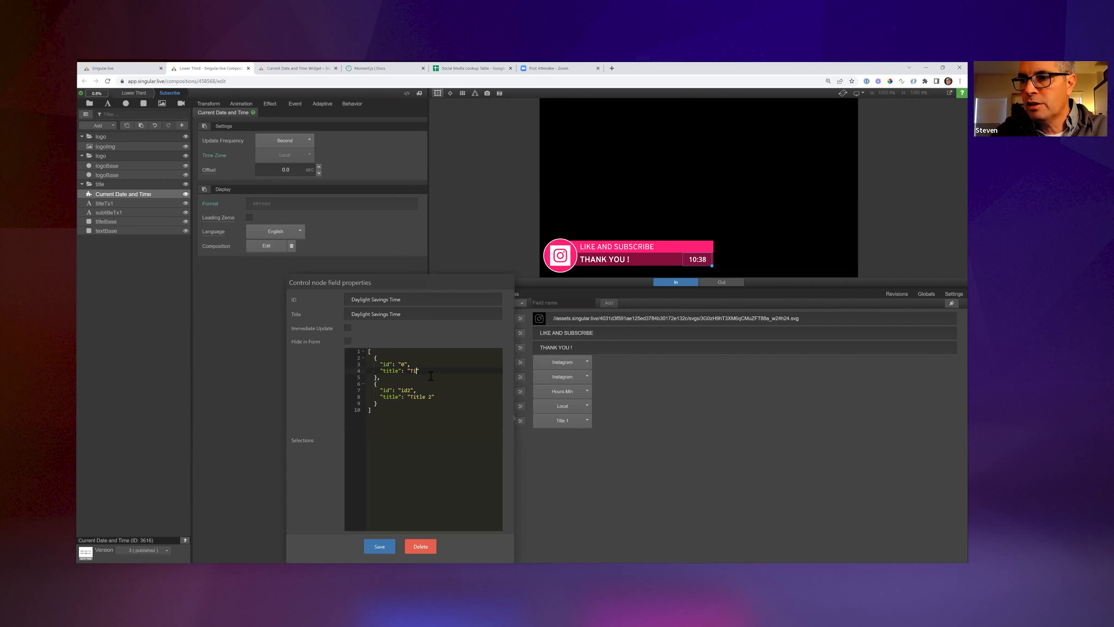
key(BackSpace)
text(None)
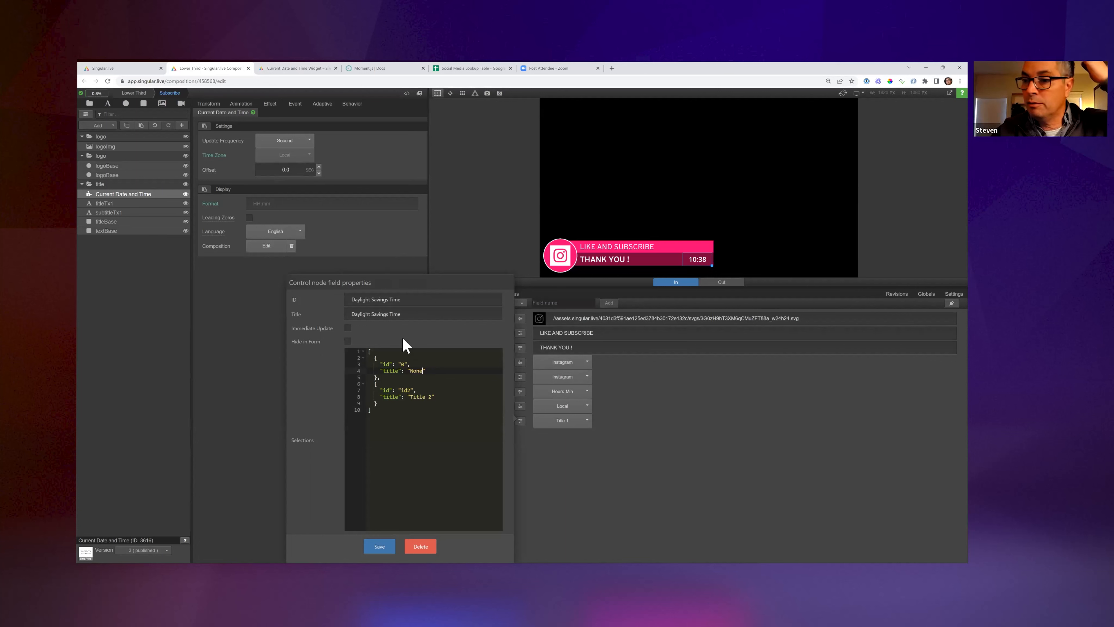
Set the id of the second Daylight Savings Time selection to "+1 Hour".
double_click(410, 389)
text(1)
key(BackSpace)
text(Forwar)
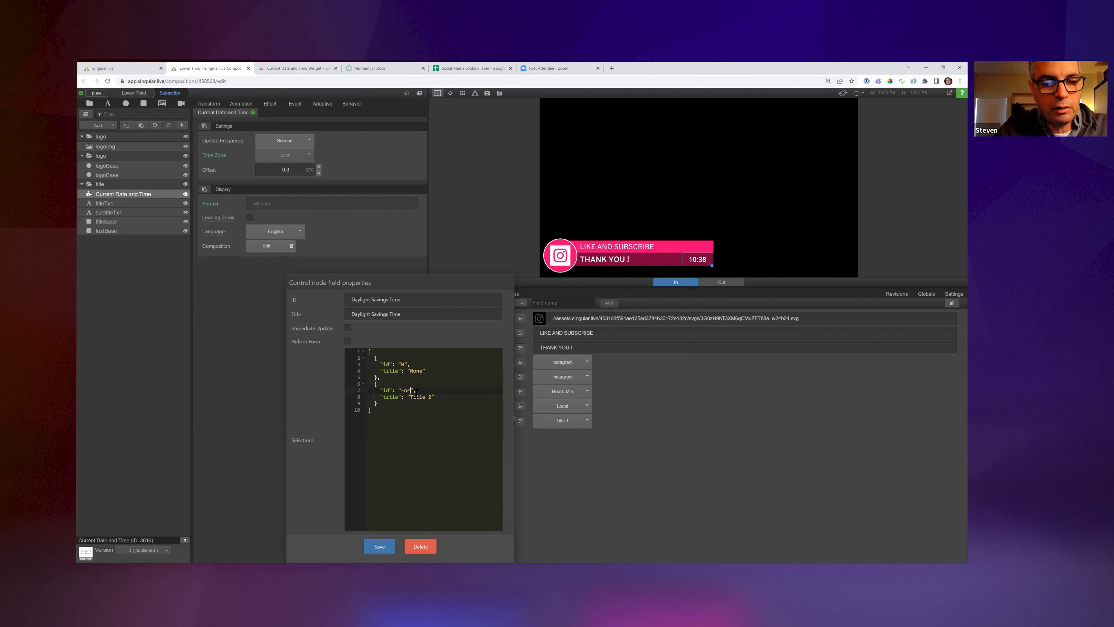
text(d)
key(BackSpace)
key(BackSpace)
key(BackSpace)
key(BackSpace)
key(BackSpace)
key(BackSpace)
key(BackSpace)
text(+1)
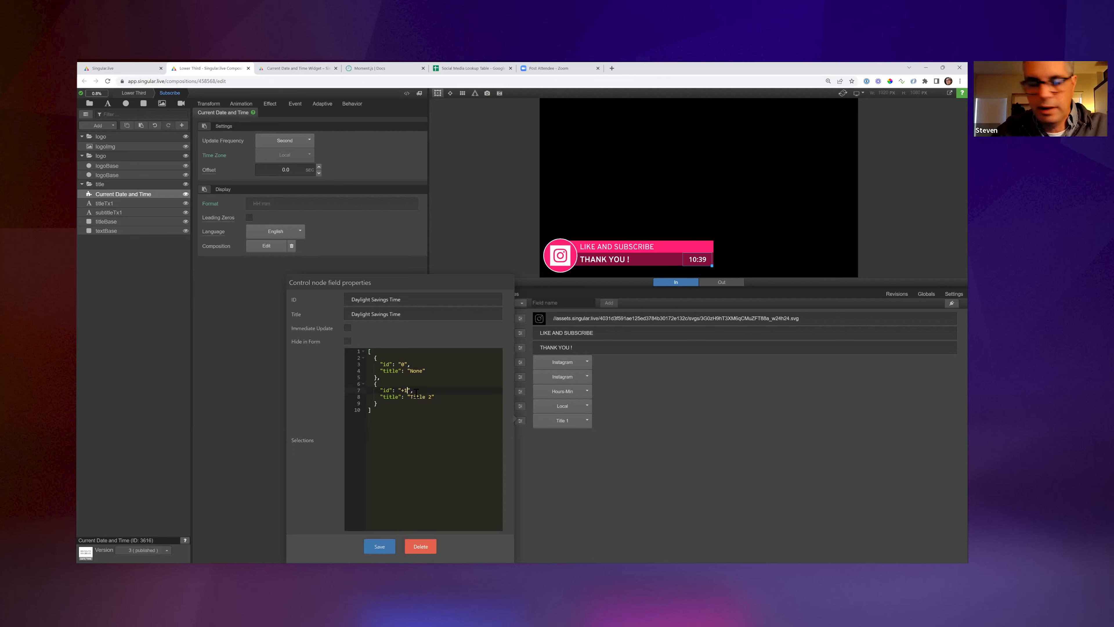
text( Hour)
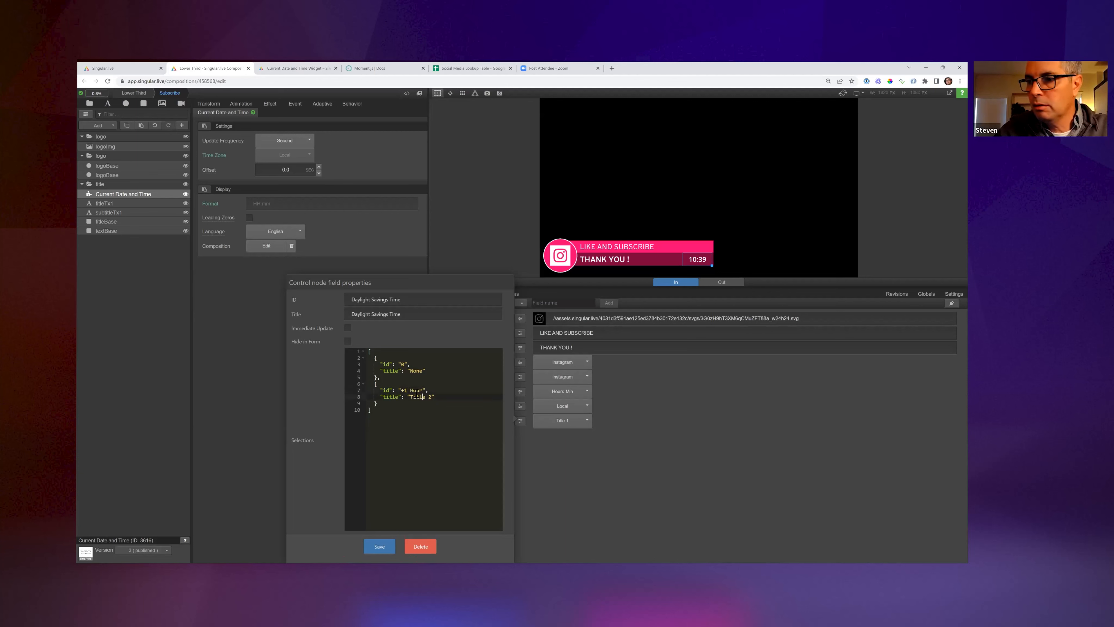
Replace the second selection's title with the copied offset value and remove its minus sign, giving "3600.0".
key(Up)
key(BackSpace)
key(BackSpace)
key(Delete)
key(Delete)
key(Delete)
key(BackSpace)
key(BackSpace)
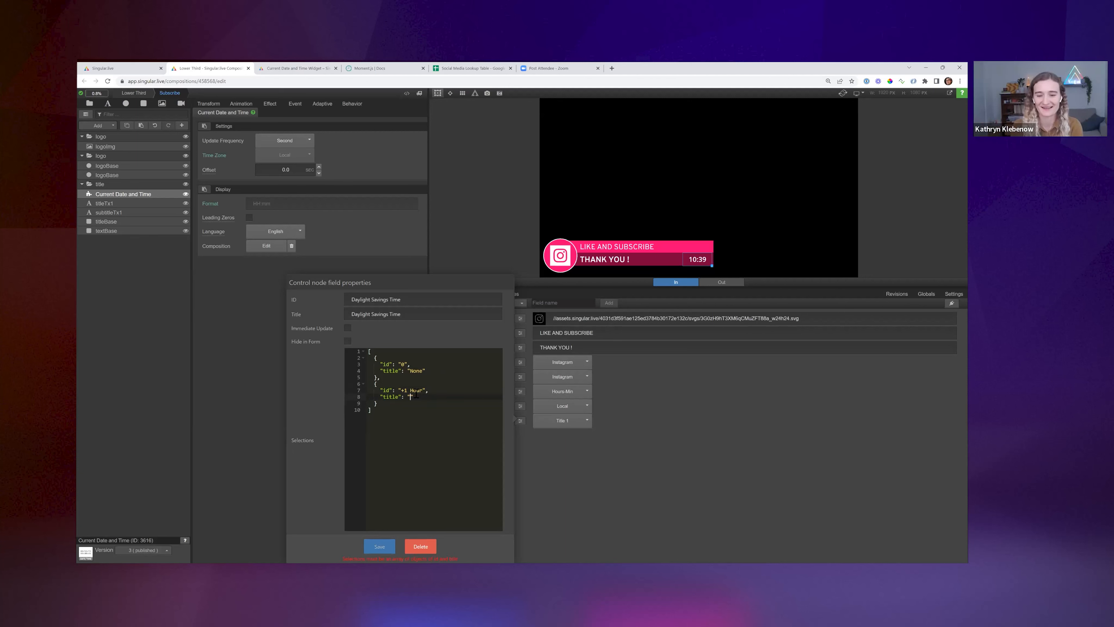
key(ctrl+v)
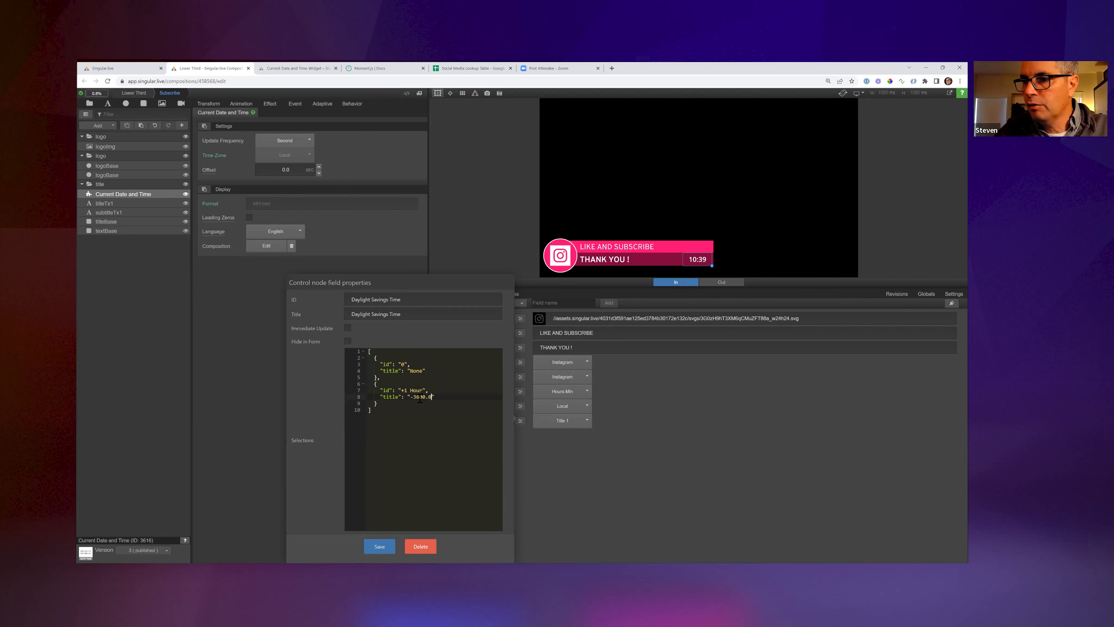
key(BackSpace)
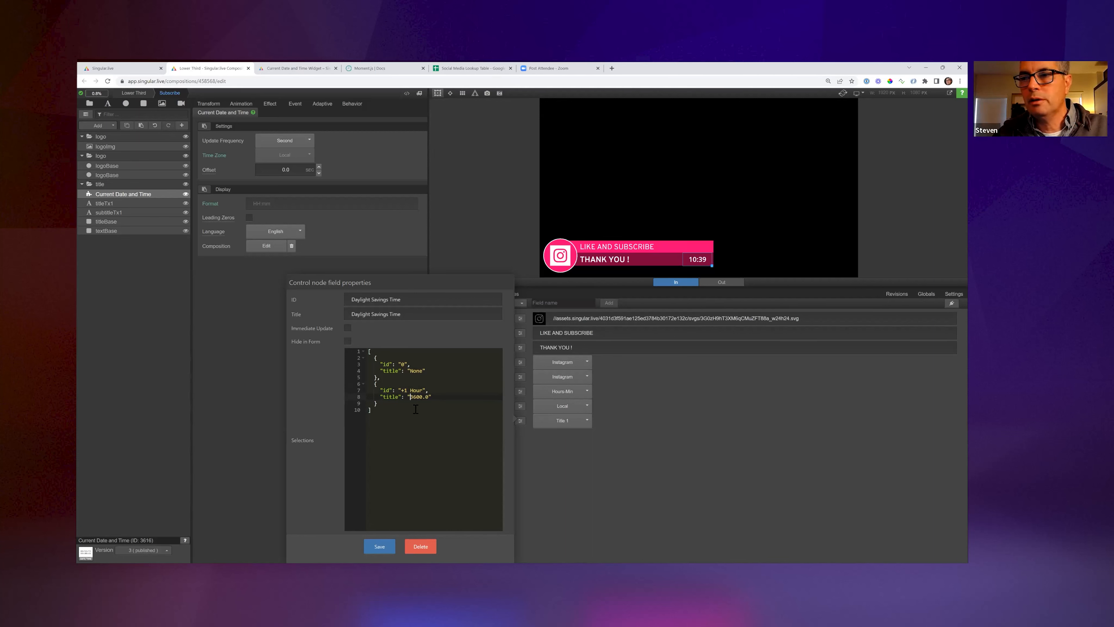
Duplicate the second selection as a third with id "-1 Hour" and title "-3600.0", and save the field properties.
drag(411, 396, 336, 377)
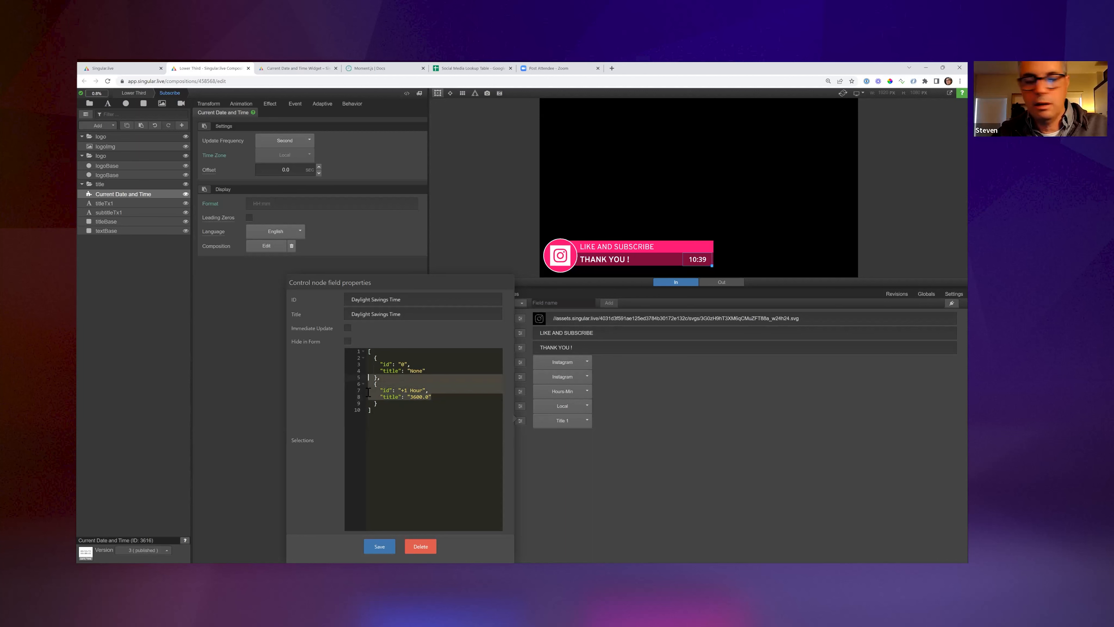
click(439, 399)
text(}, { "id": "+1 Hour", "title": "3600.0")
click(407, 416)
key(BackSpace)
key(BackSpace)
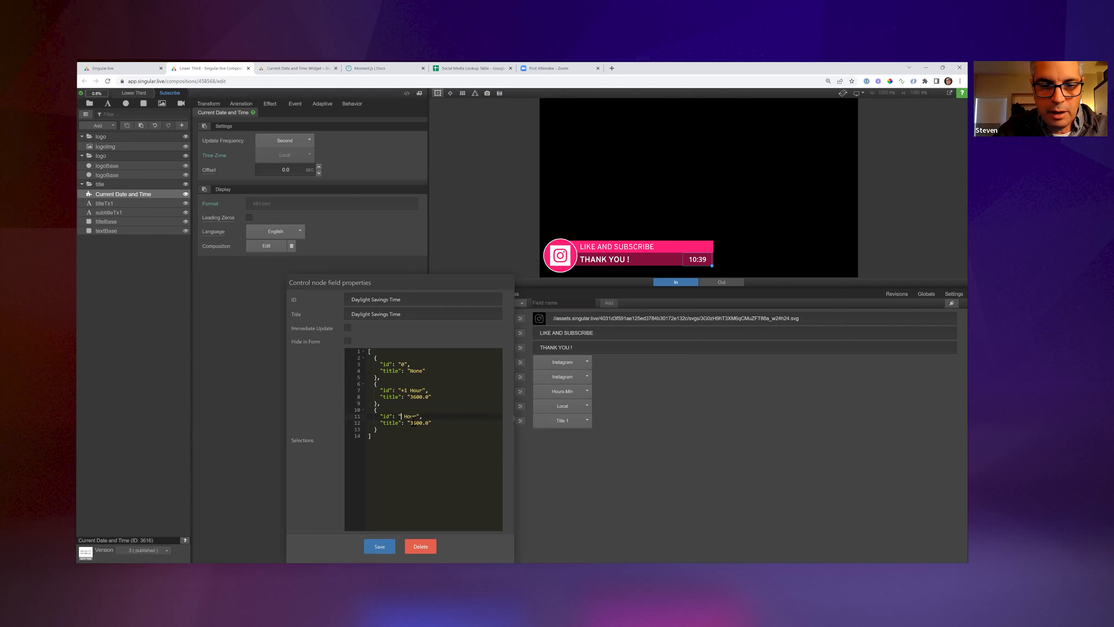
text(-1)
click(411, 423)
text(-)
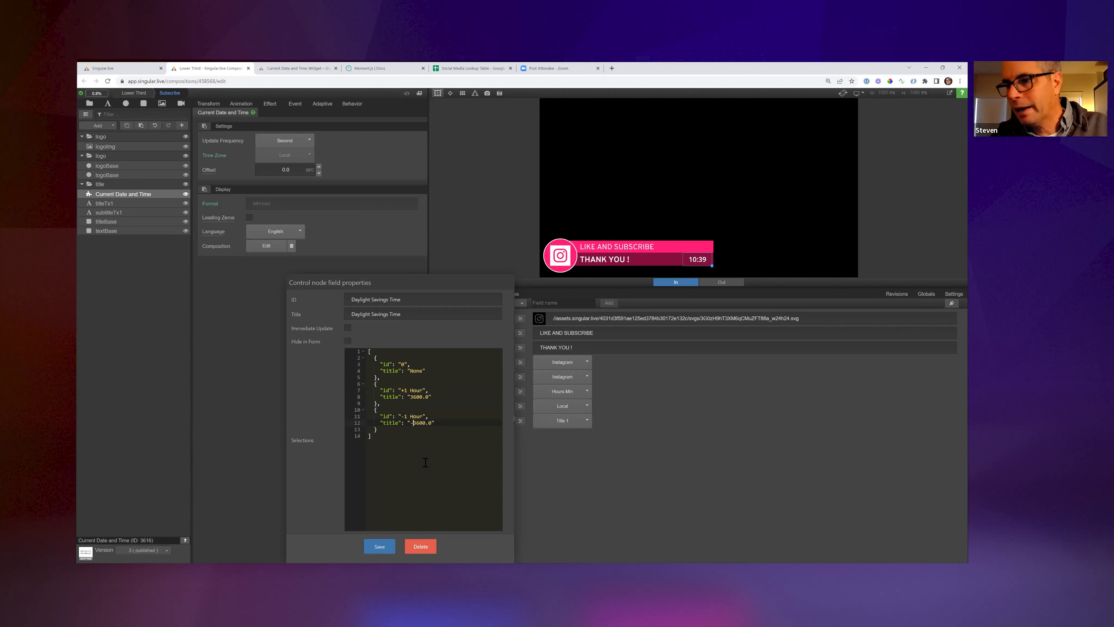
click(379, 547)
Link the clock's Offset property to the Daylight Savings Time control field.
click(210, 172)
click(194, 198)
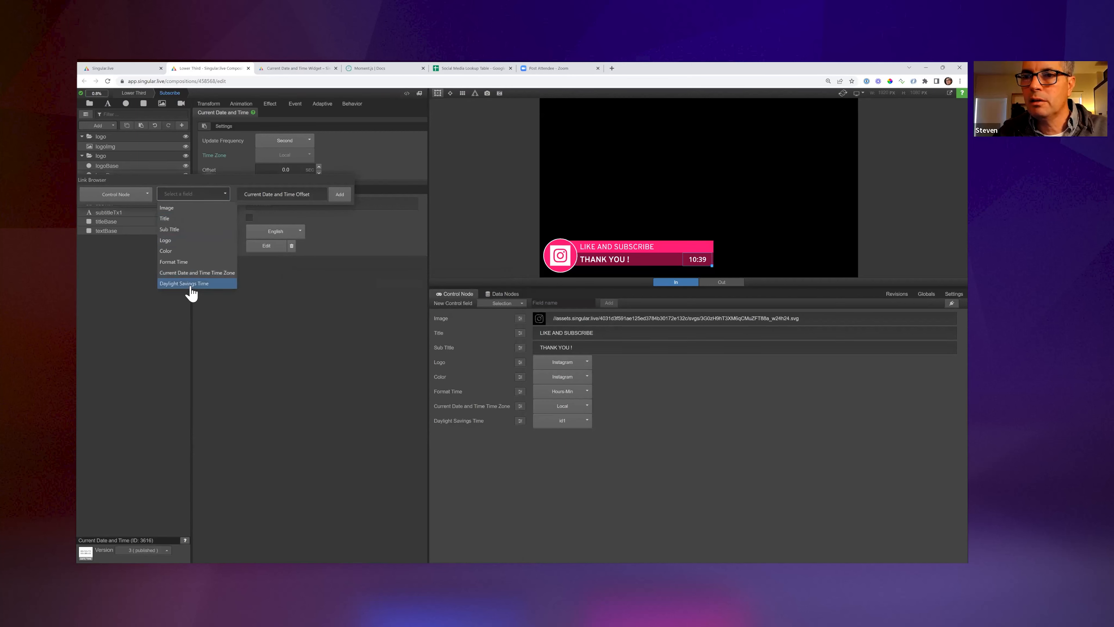
click(192, 285)
Try the Daylight Savings Time options None, 3600.0 and -3600.0 in turn, and check the clock's Offset link.
click(561, 421)
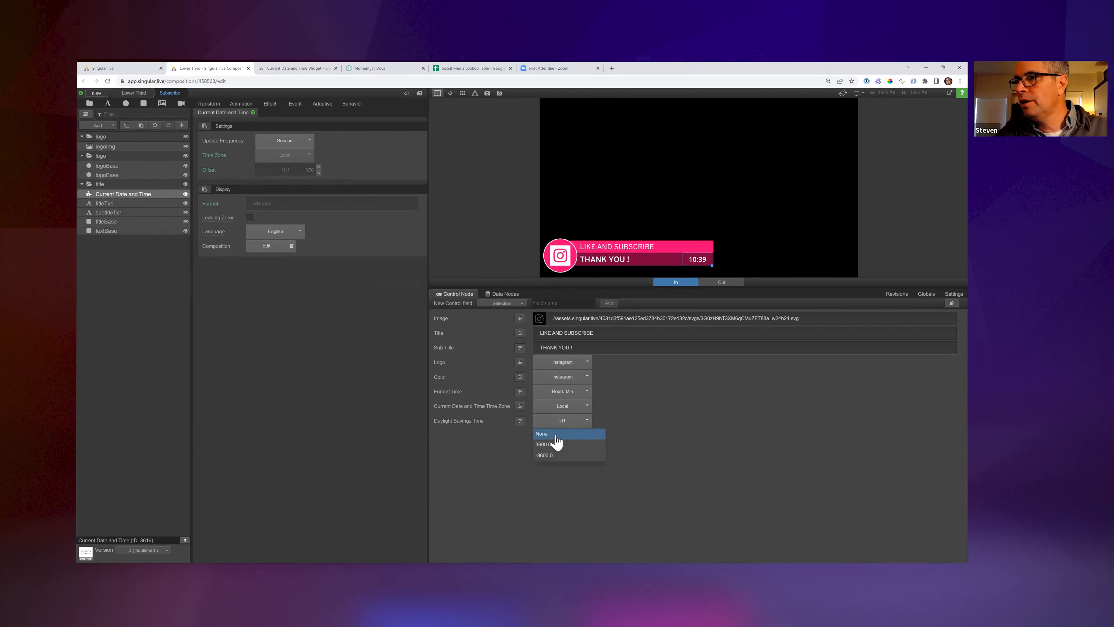
click(555, 434)
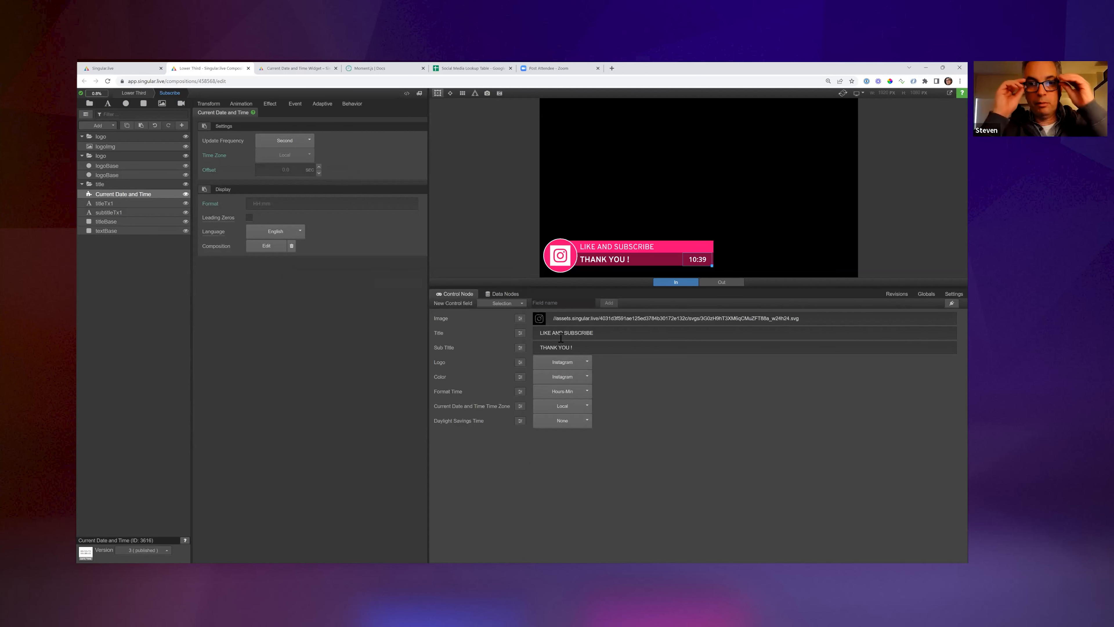
click(564, 424)
click(570, 444)
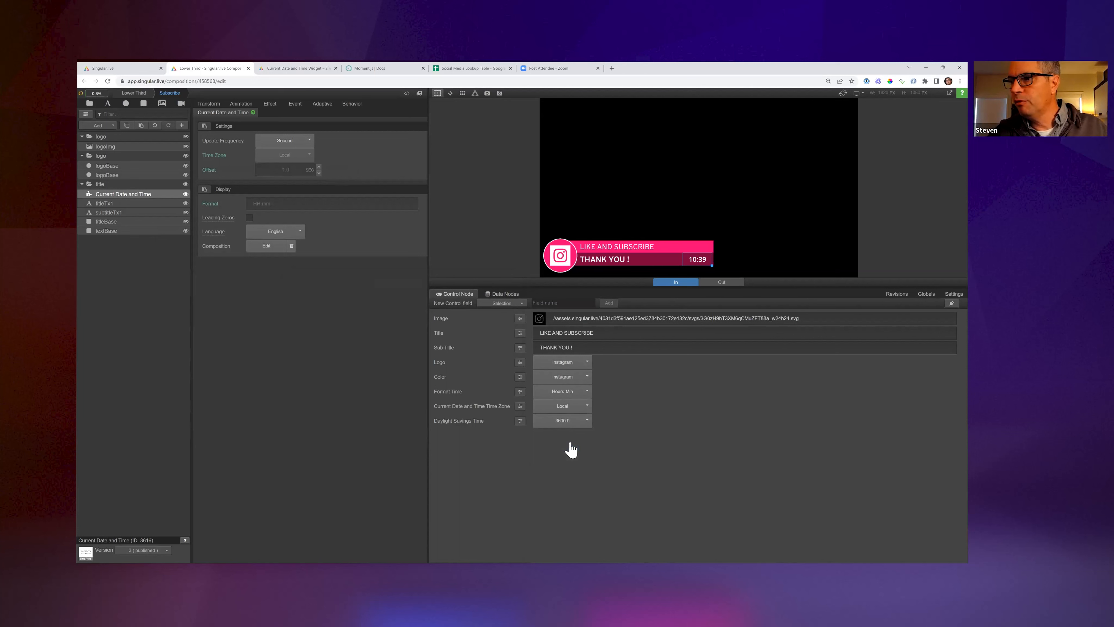
click(568, 422)
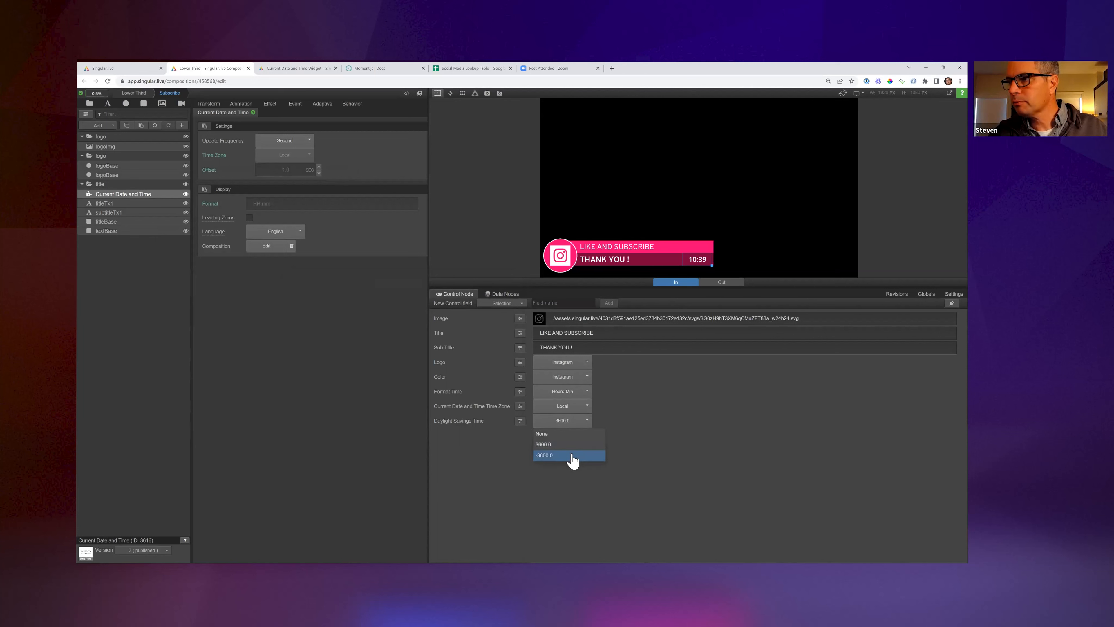
click(571, 455)
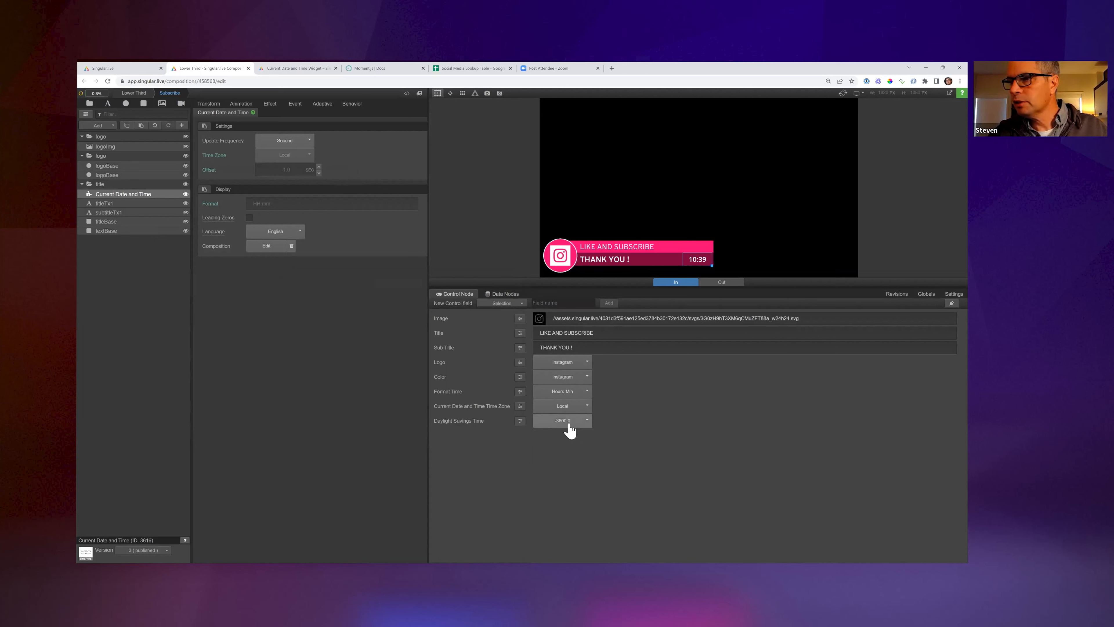
click(210, 171)
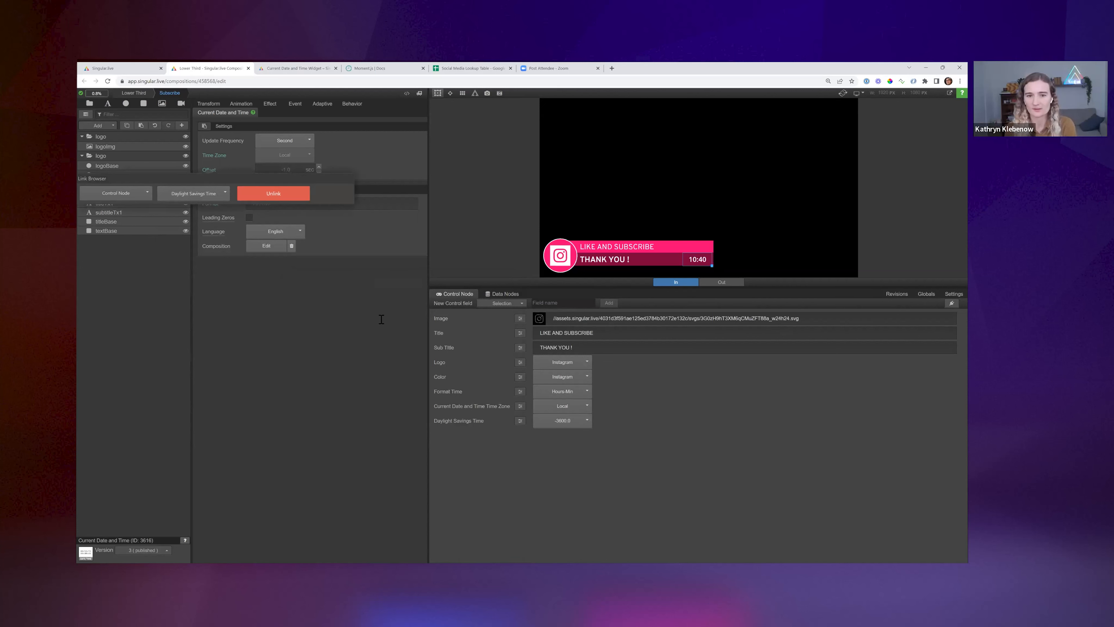
In the Daylight Savings Time field's properties, set the second selection's id to "3600".
click(520, 422)
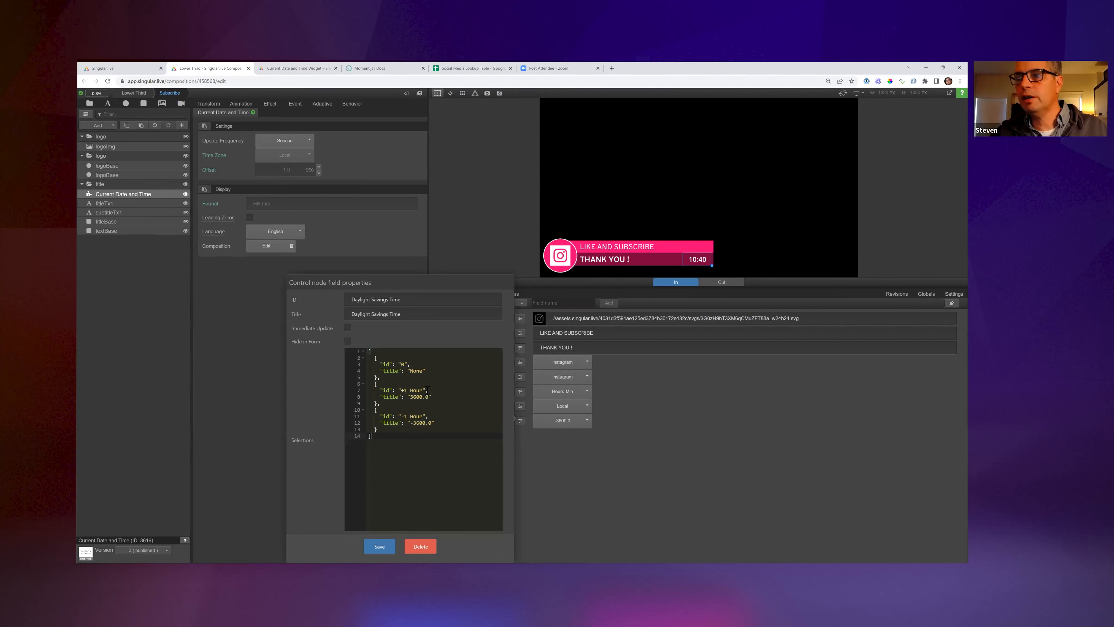
click(404, 364)
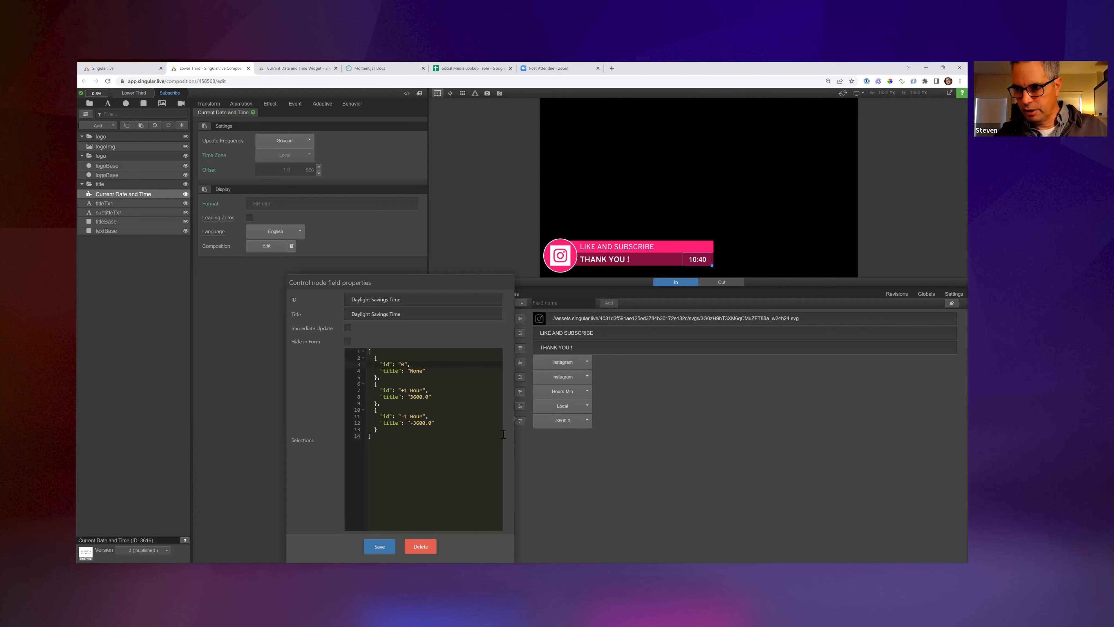
click(422, 390)
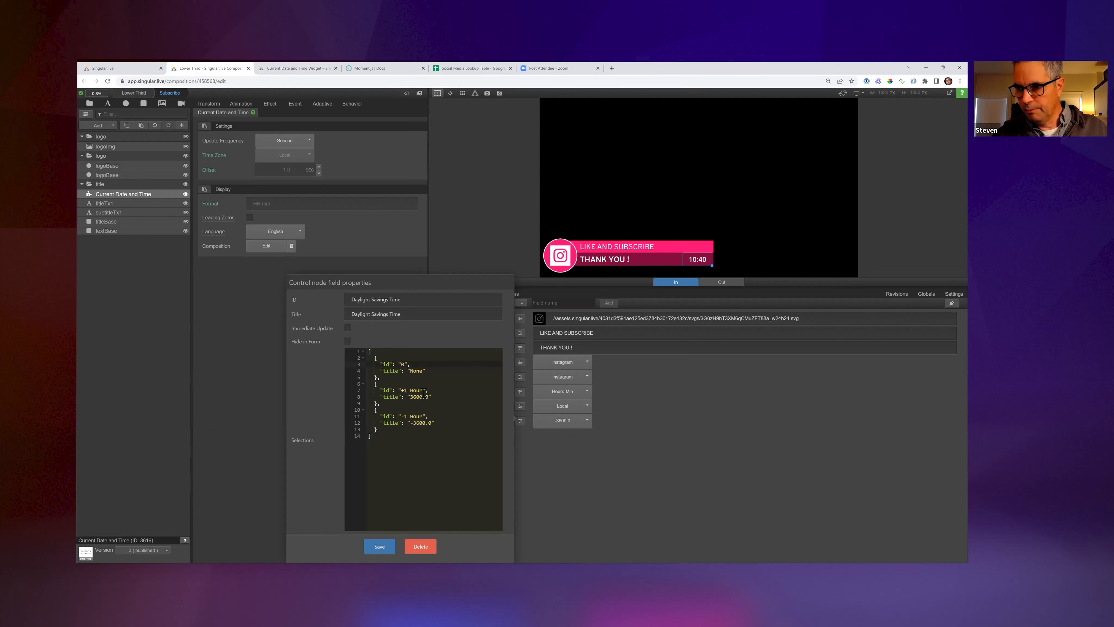
key(BackSpace)
key(BackSpace)
key(BackSpace)
key(BackSpace)
key(BackSpace)
key(BackSpace)
key(BackSpace)
text(3600)
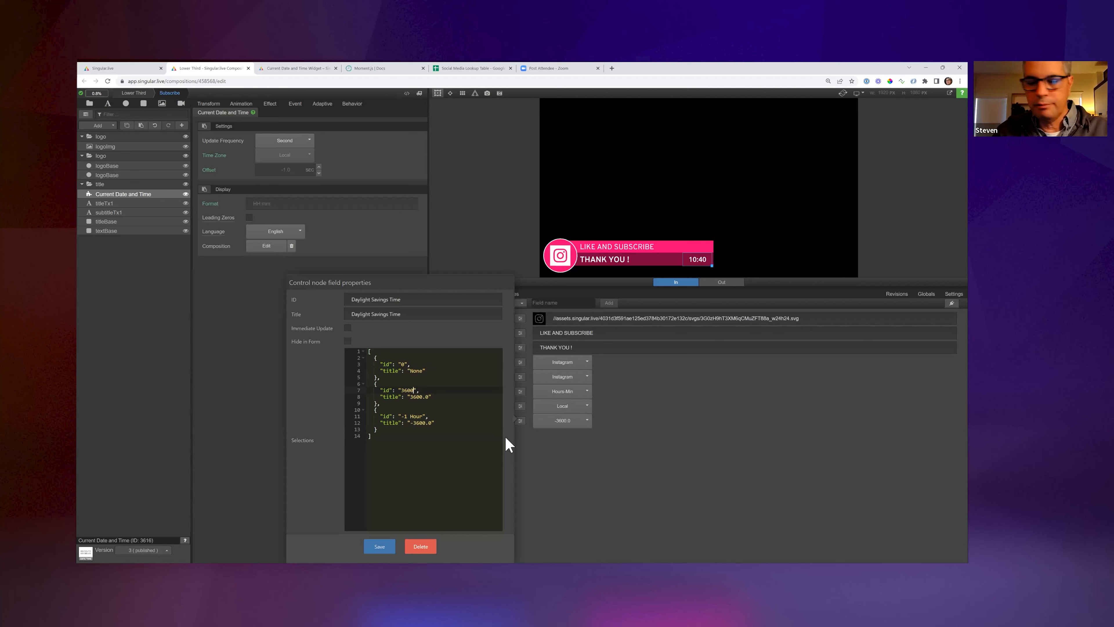
Replace the second Daylight Savings Time selection's title with "+1 Hour".
key(BackSpace)
key(BackSpace)
key(BackSpace)
key(BackSpace)
key(BackSpace)
key(BackSpace)
key(BackSpace)
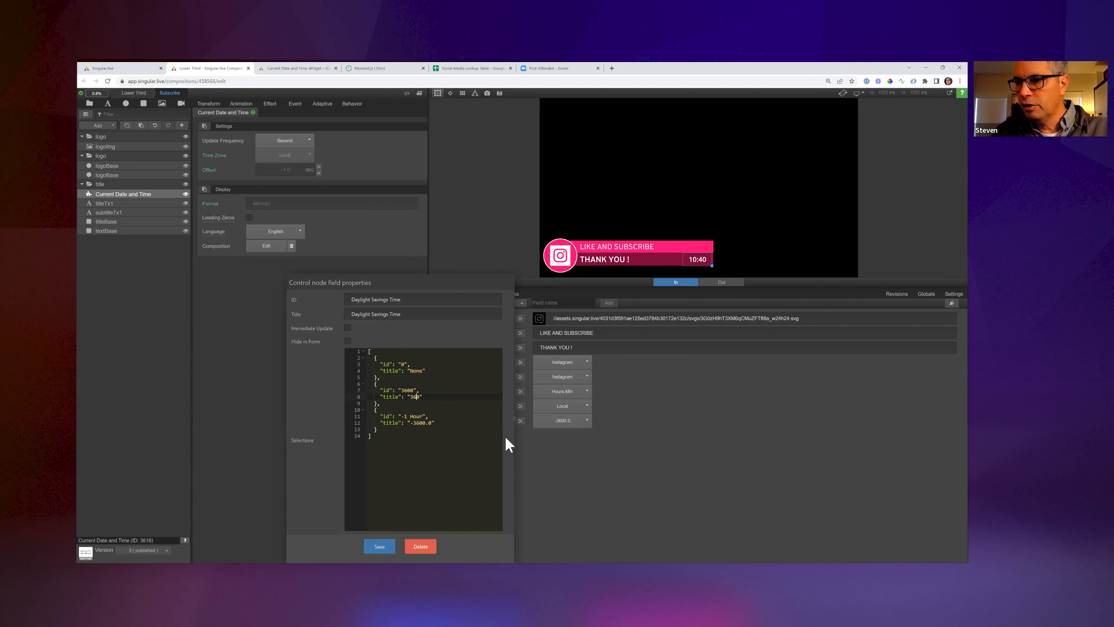
text(+1)
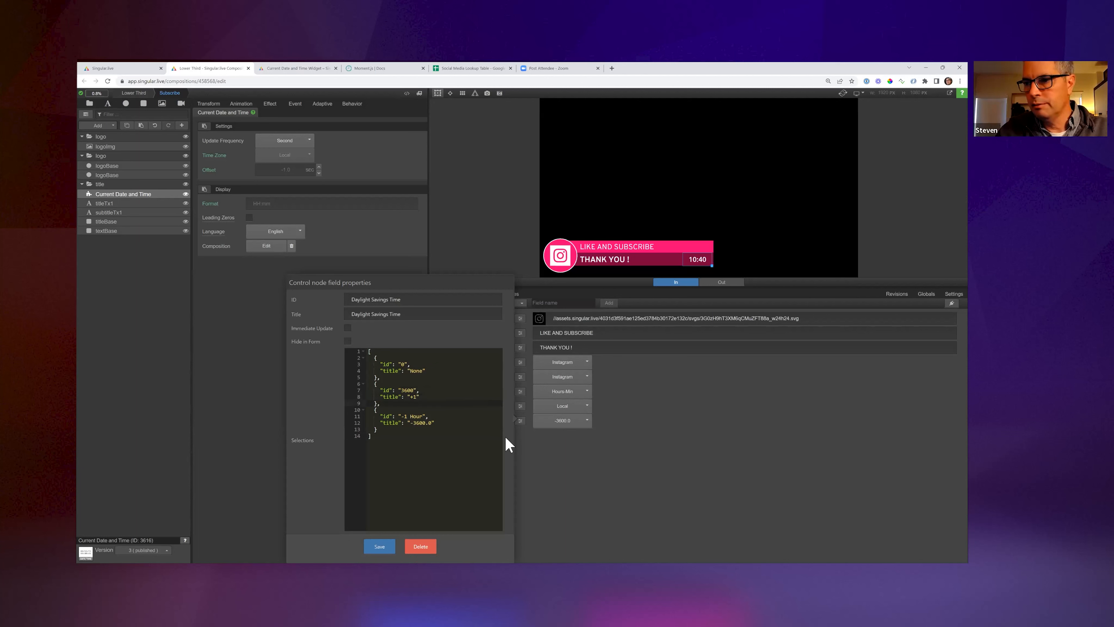
text( Hour)
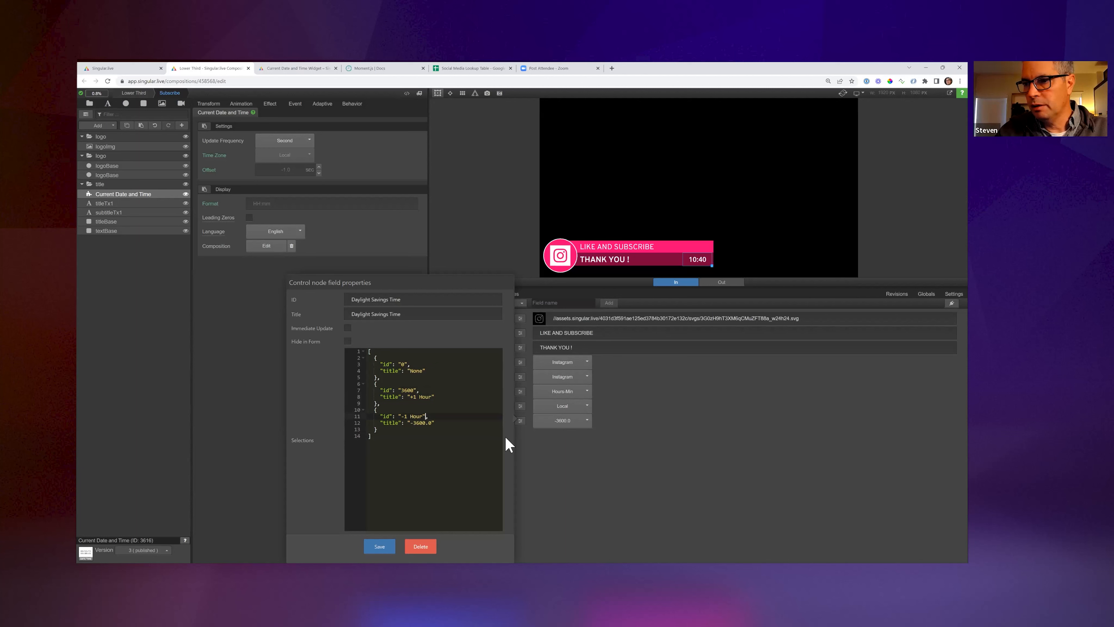
Replace the third Daylight Savings Time selection's id with "-3600".
key(shift+Left)
key(shift+Left)
key(shift+Left)
key(shift+Left)
key(shift+Left)
key(shift+Left)
key(shift+Left)
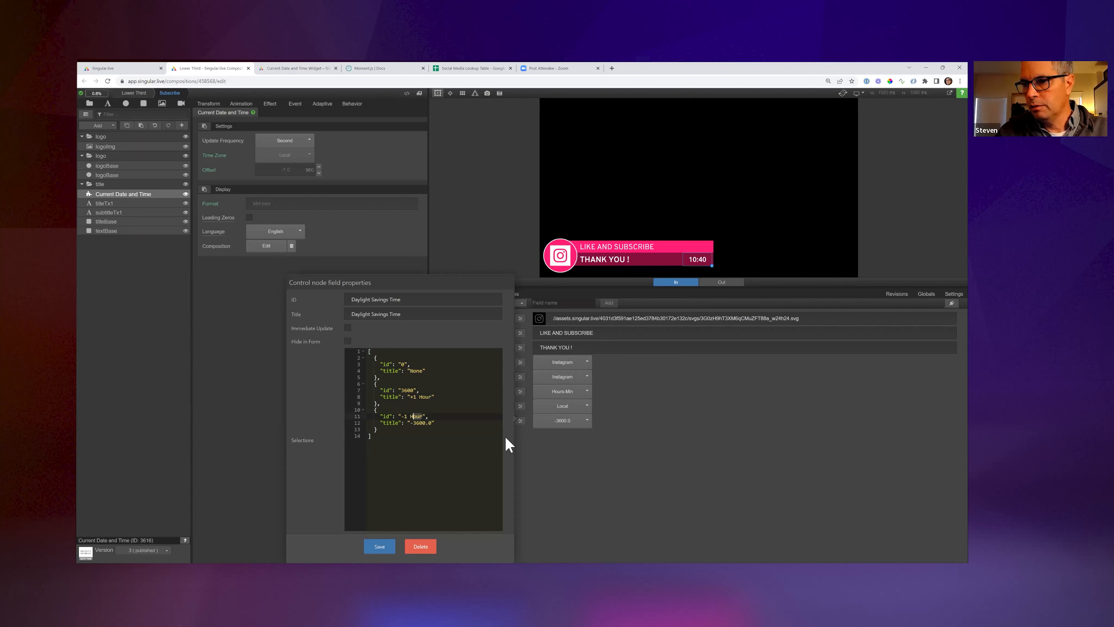
text(-36)
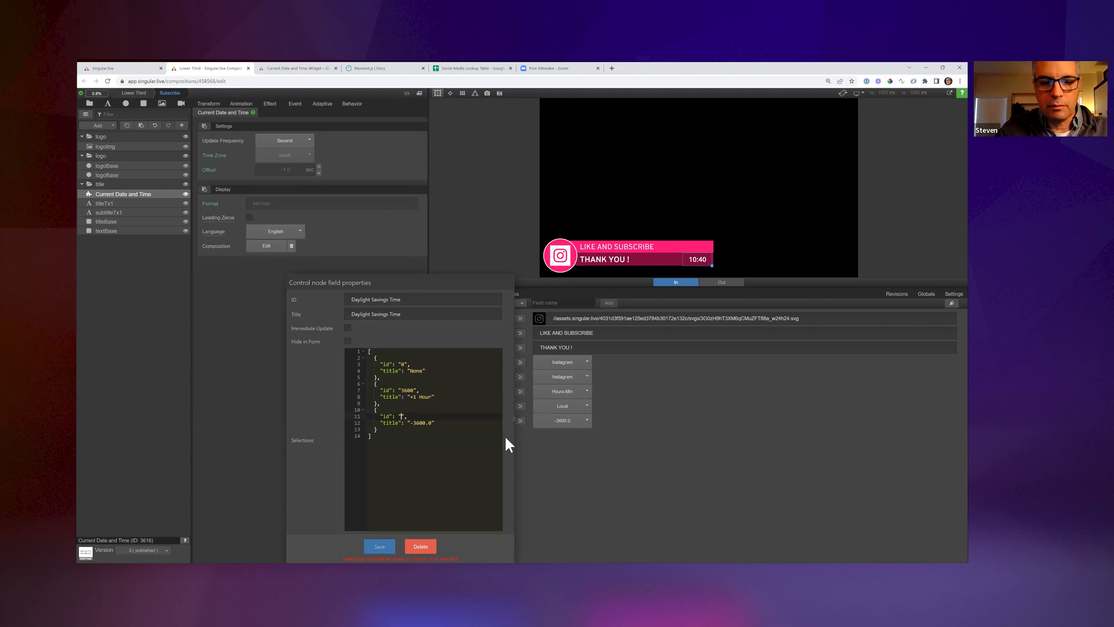
text(00)
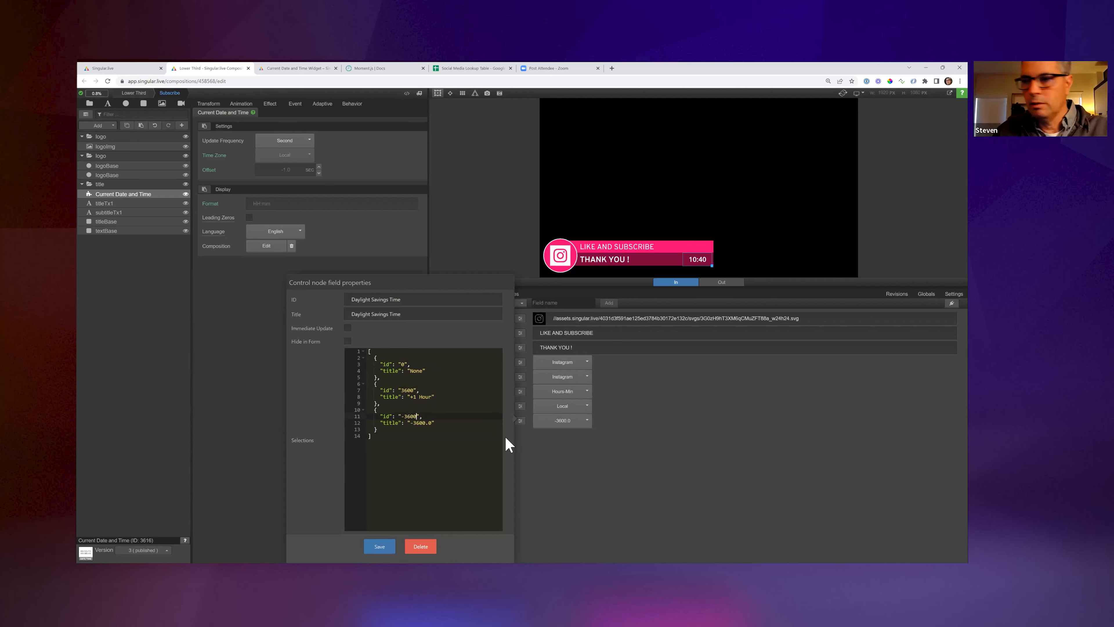
Replace the third selection's title with "-1 Hour" and save the Daylight Savings Time field properties.
key(Delete)
key(Delete)
key(Delete)
key(Delete)
key(Delete)
key(BackSpace)
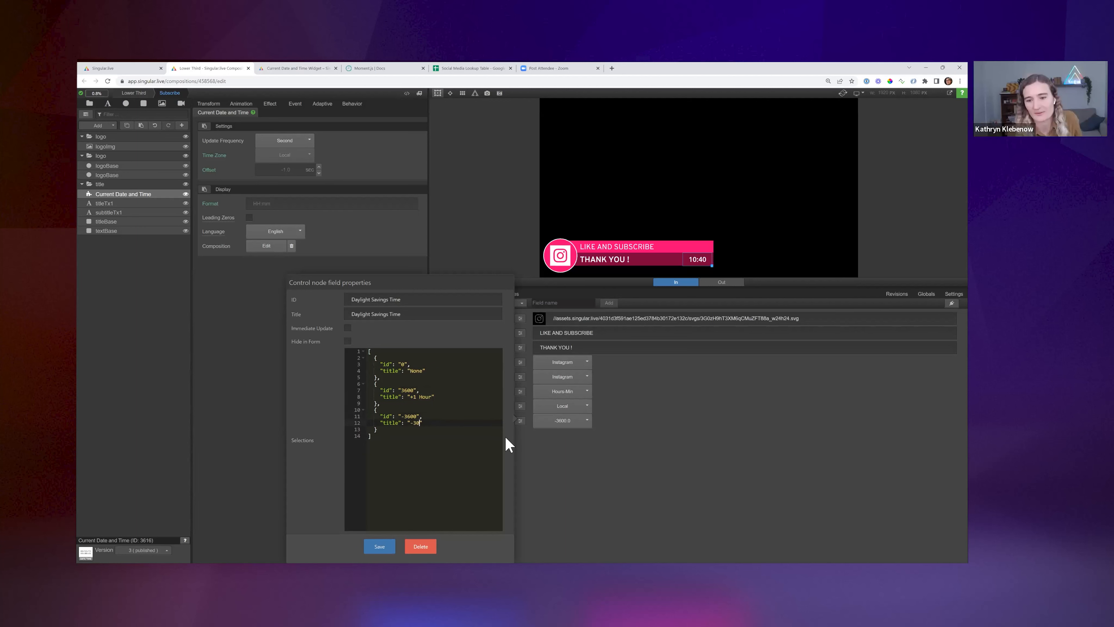
key(BackSpace)
text(-1 Hour)
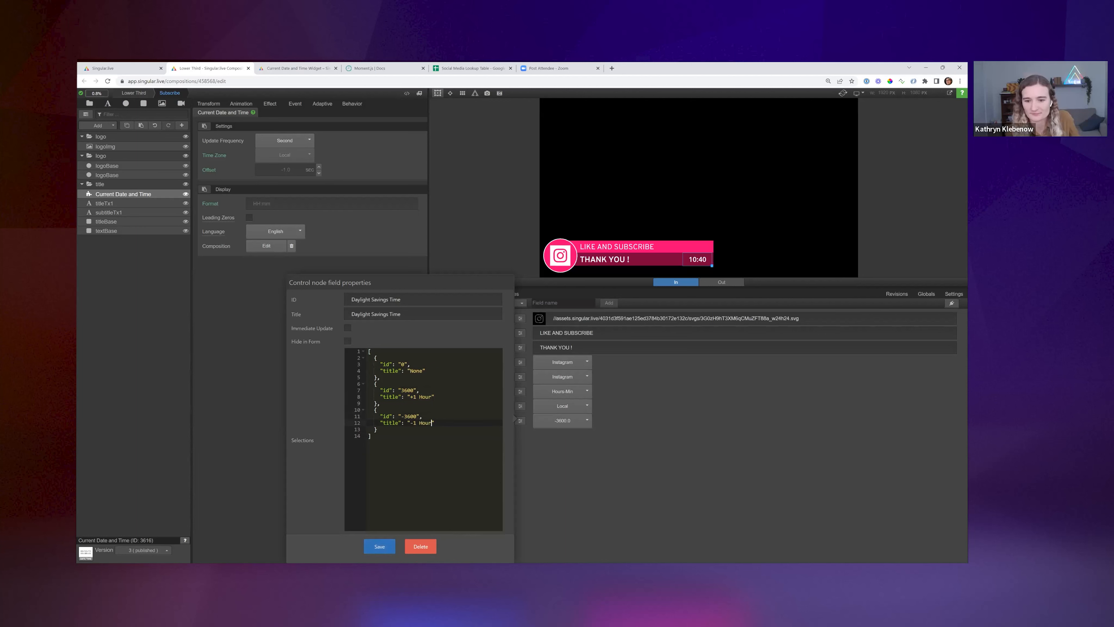
click(379, 546)
Test the Daylight Savings Time options None and +1 Hour, and leave the field set to -1 Hour.
click(574, 422)
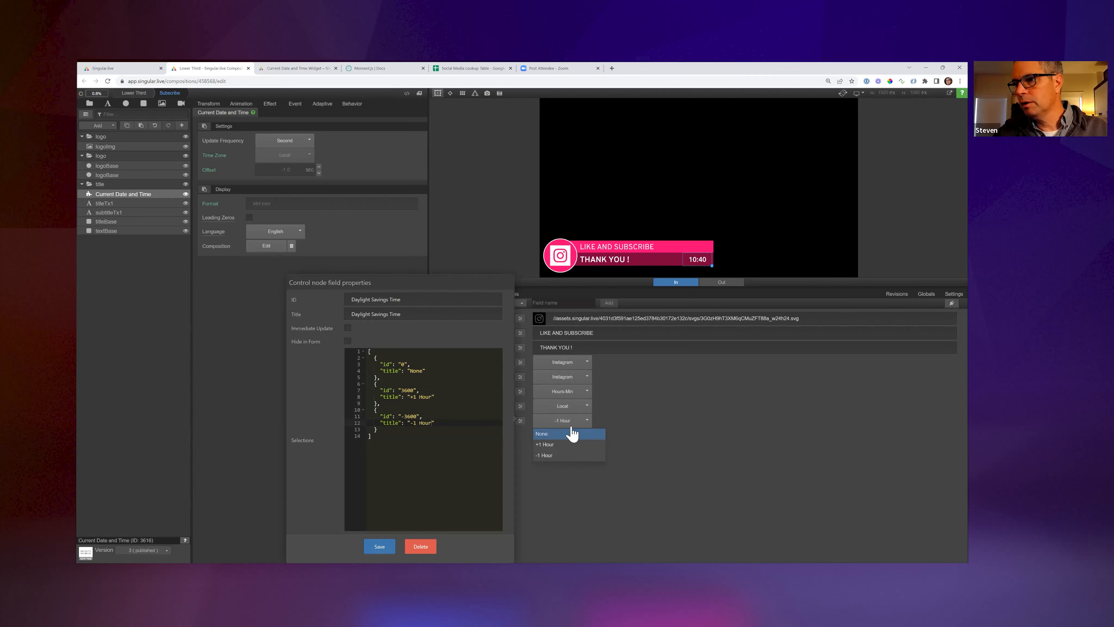
click(572, 434)
click(566, 422)
click(566, 444)
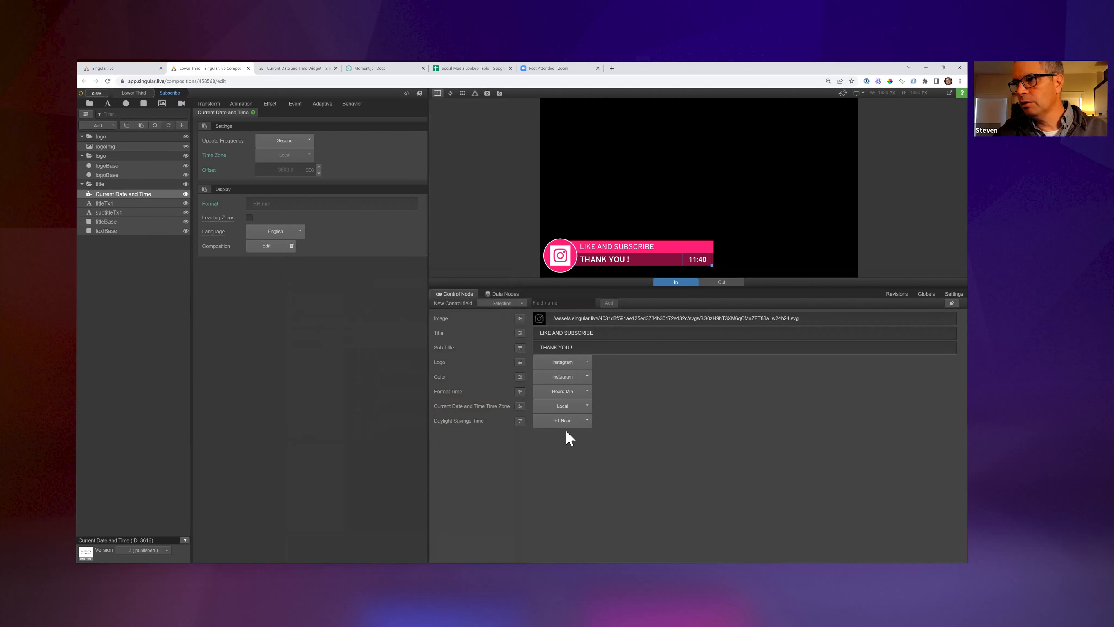
click(565, 422)
click(564, 455)
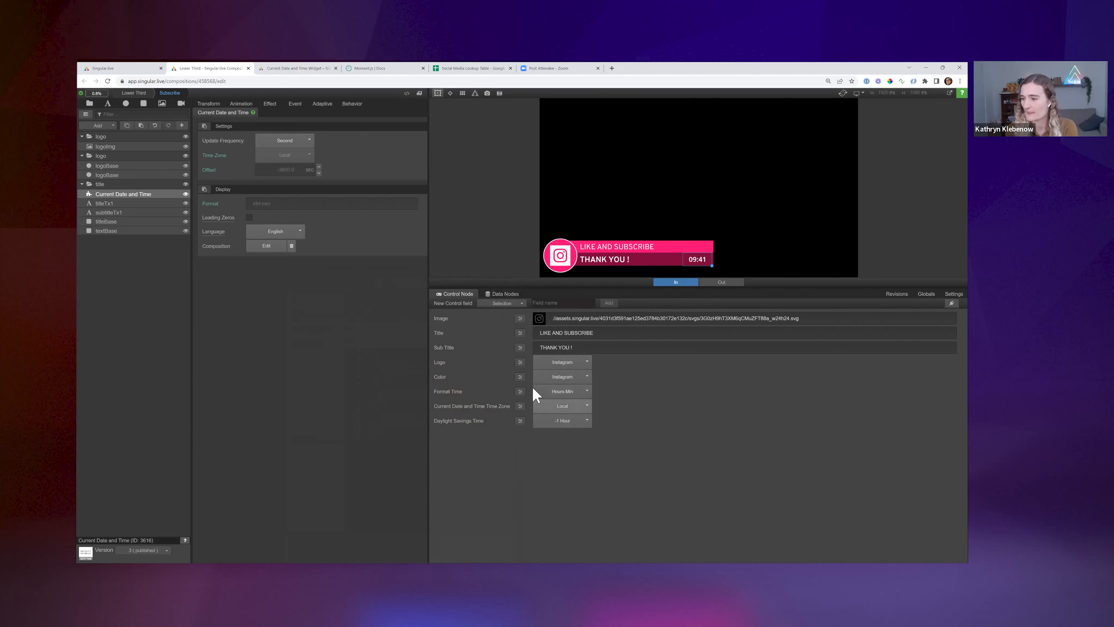
Shorten the Format Time selection ids to "H:mm:ss" and "H:mm", and save the field properties.
click(520, 391)
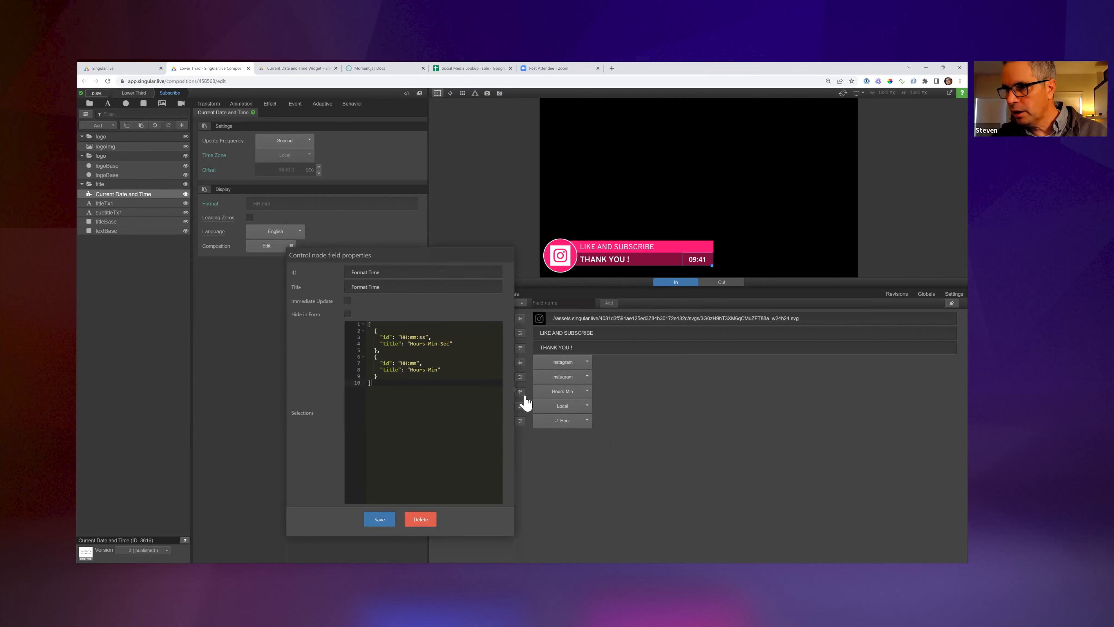
click(403, 363)
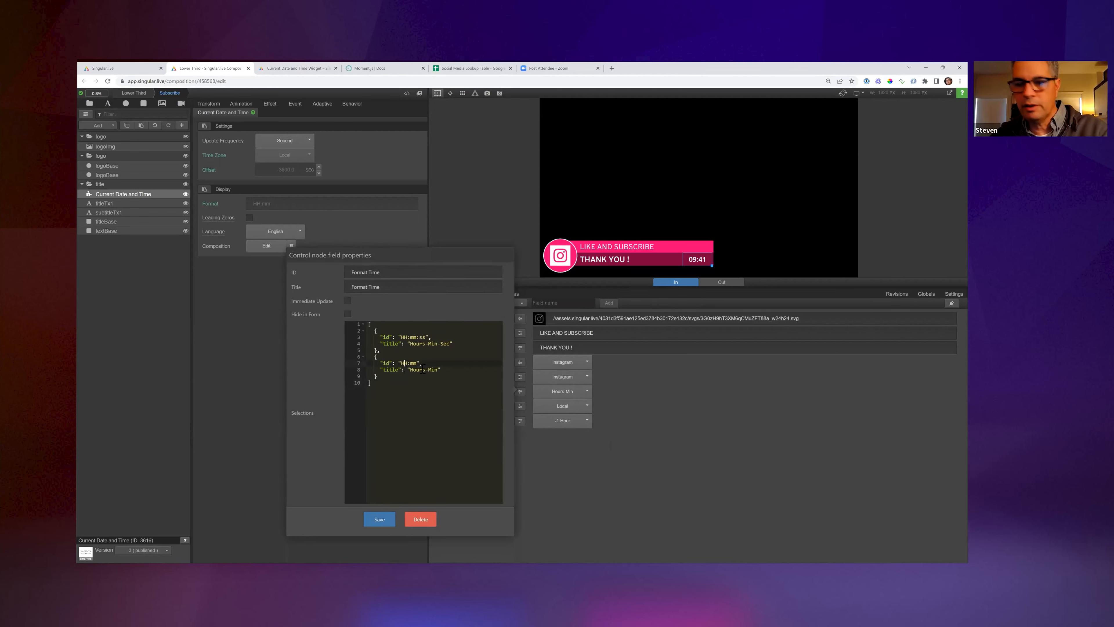
key(BackSpace)
click(404, 337)
key(BackSpace)
click(379, 519)
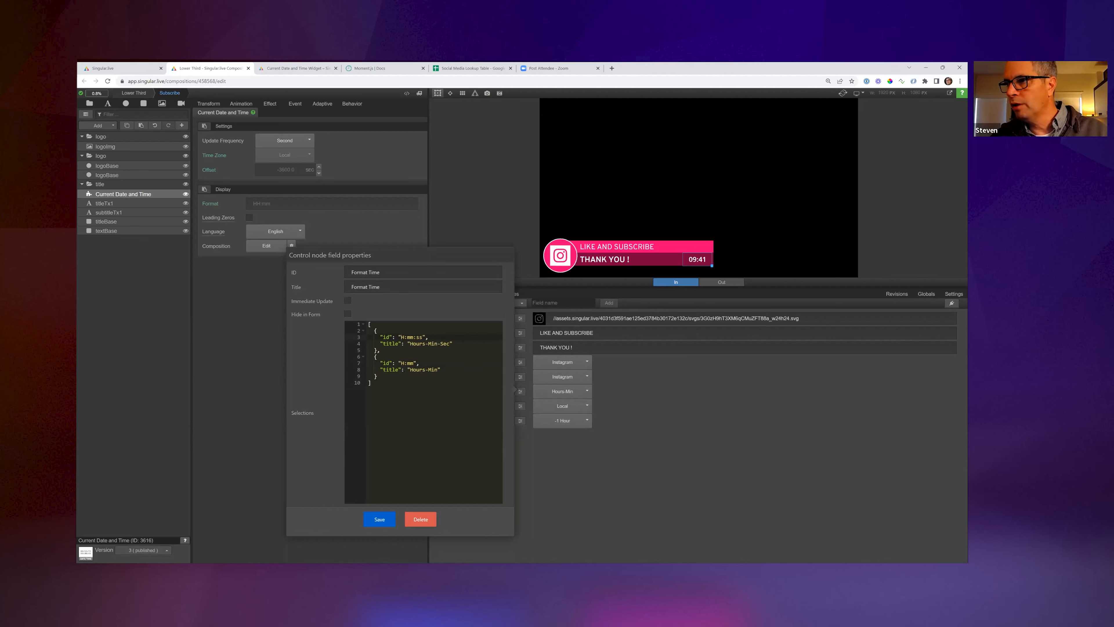
Set the Format Time control field to Hours-Min again to apply the single-digit hour format.
click(556, 422)
click(558, 397)
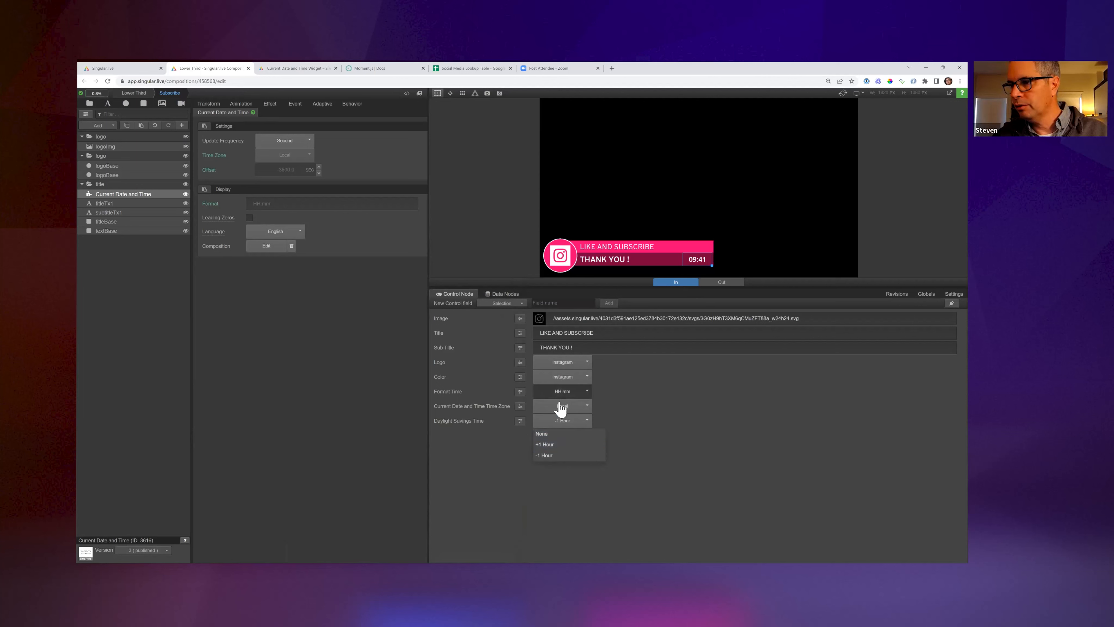
click(562, 404)
click(562, 391)
click(560, 417)
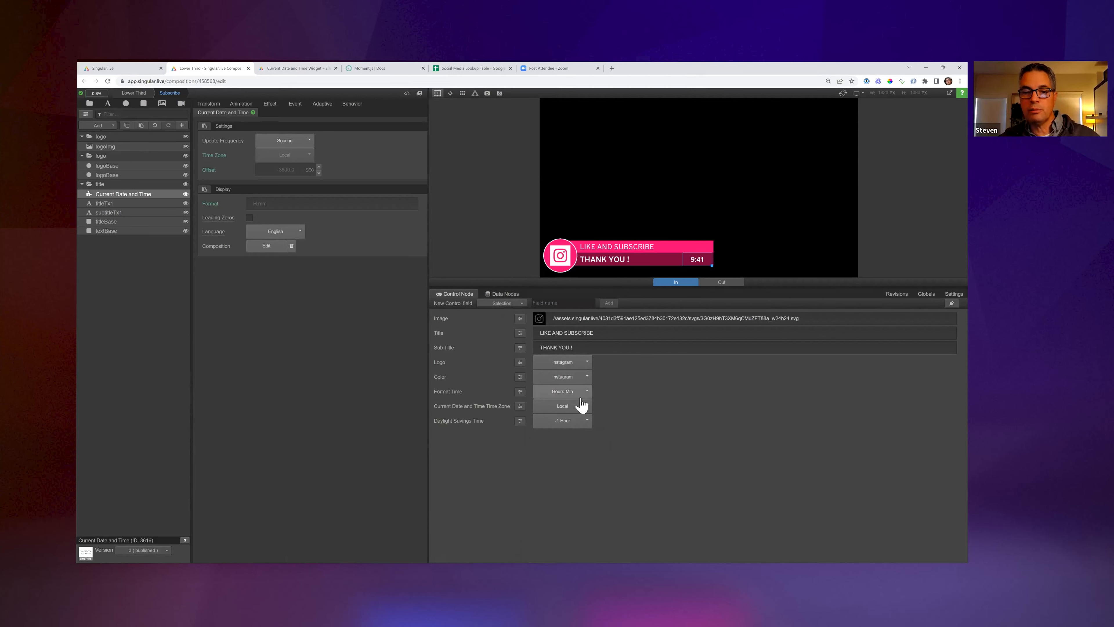
Append the AM/PM token "A" to both Format Time selection ids, save, and reselect Hours-Min.
click(521, 393)
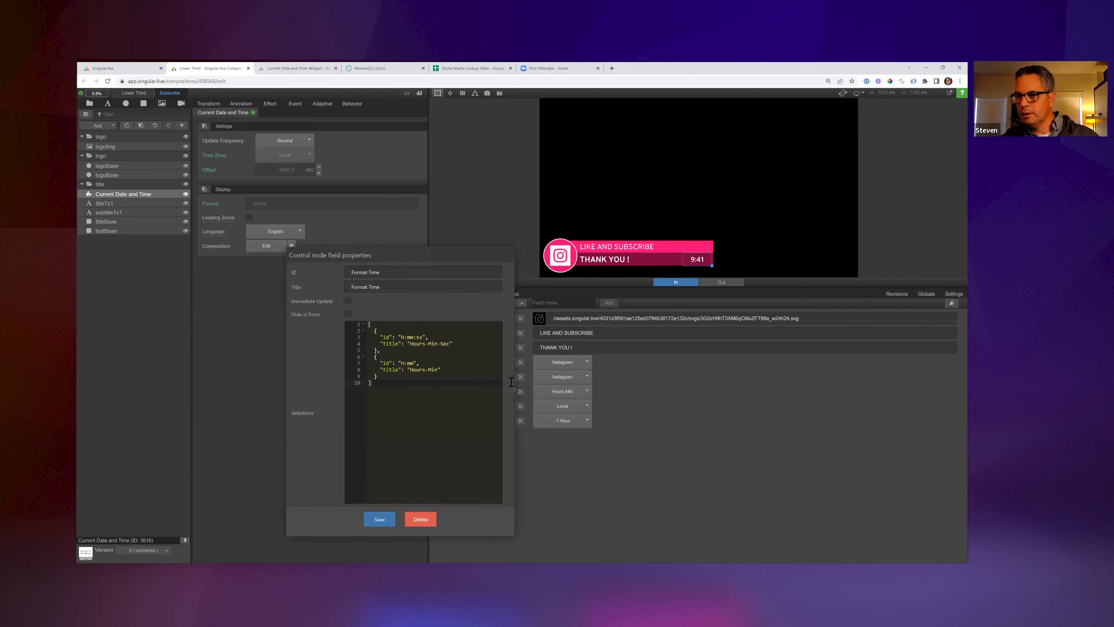
click(423, 337)
text(A)
click(415, 363)
text(A)
click(379, 519)
click(567, 392)
click(565, 415)
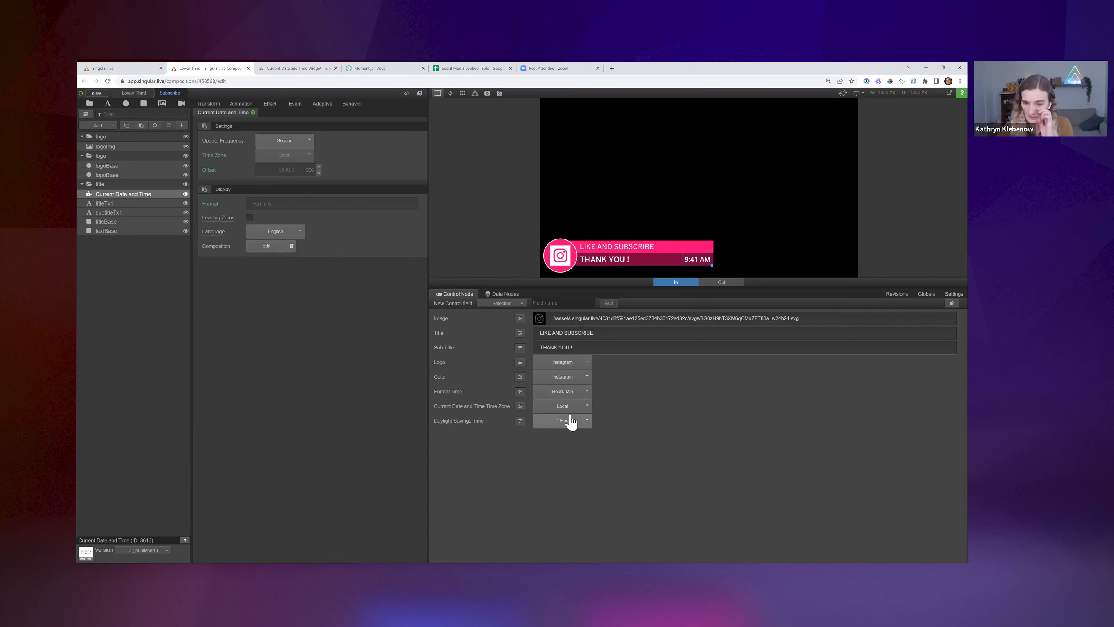
Examine the time zone options and the Daylight Savings Time field's selections JSON.
click(567, 407)
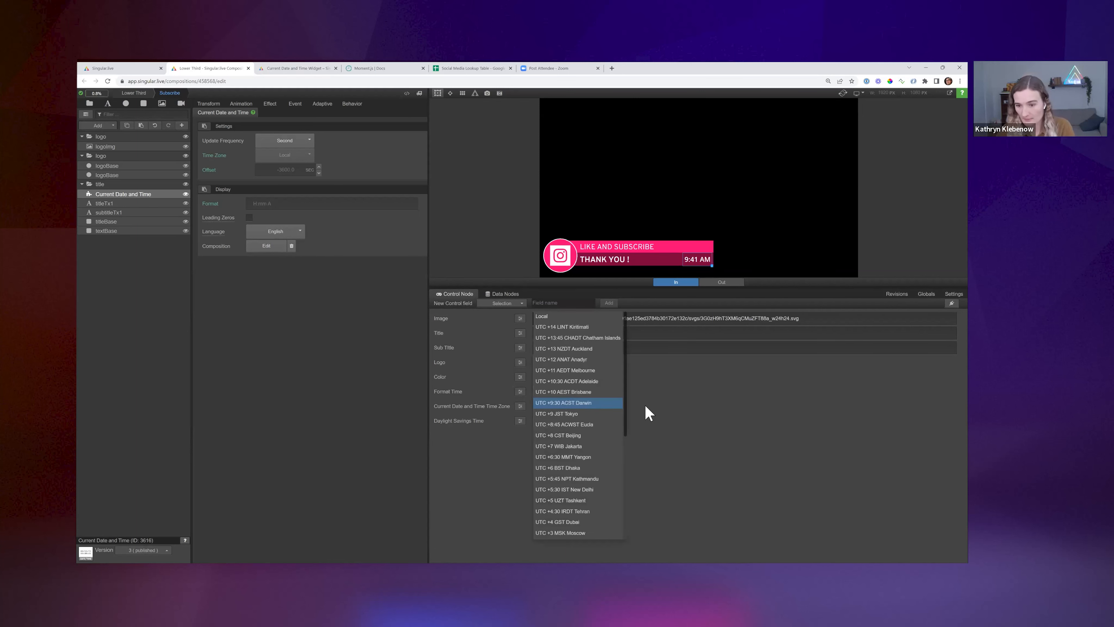
click(669, 409)
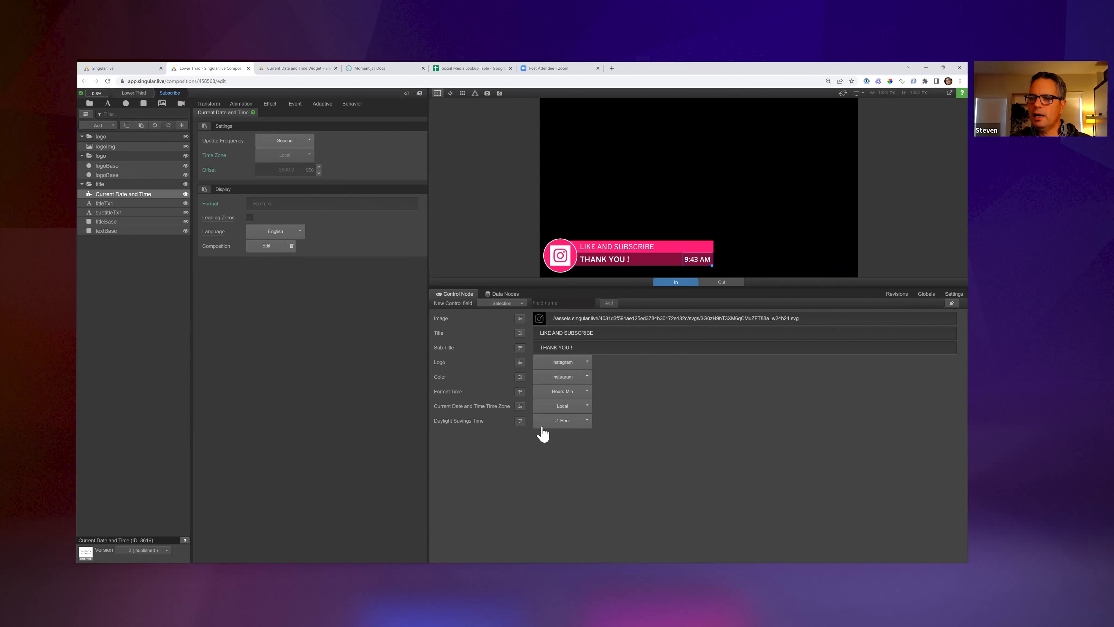
click(520, 422)
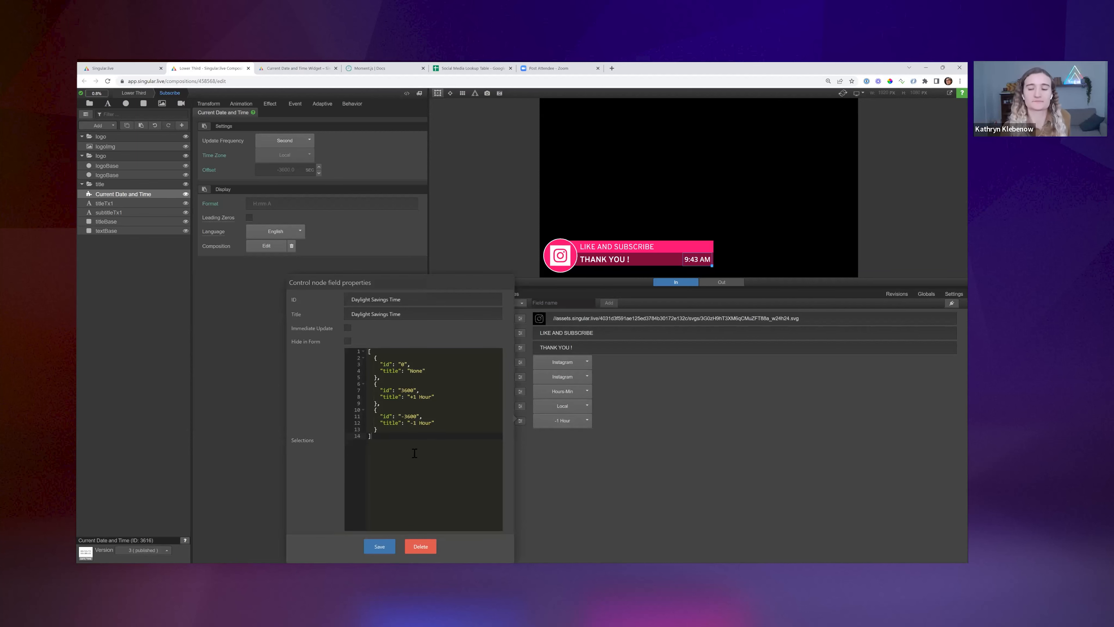
drag(373, 436, 369, 351)
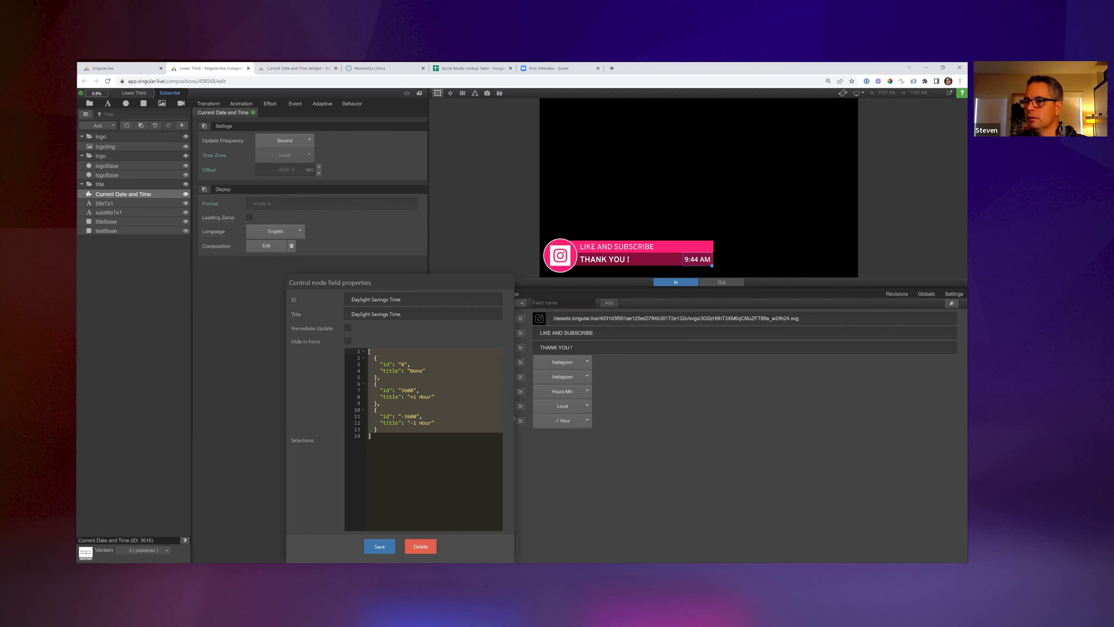
key(Escape)
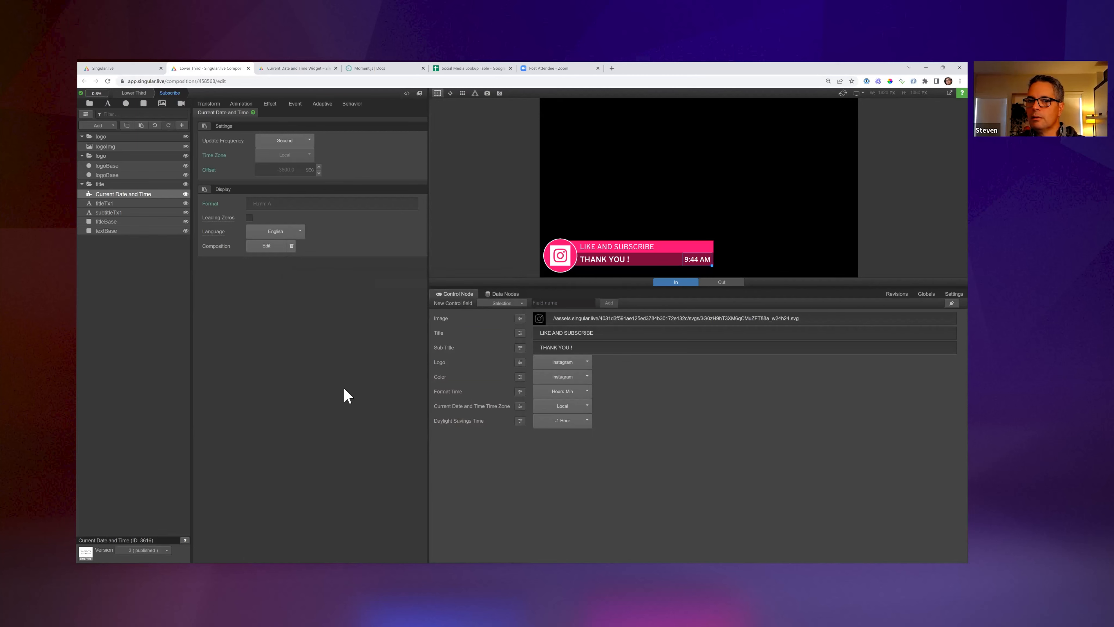
Close the Current Date and Time Widget and Moment.js documentation pages, and return to the Lower Third composition.
click(333, 70)
click(336, 68)
click(336, 68)
click(211, 67)
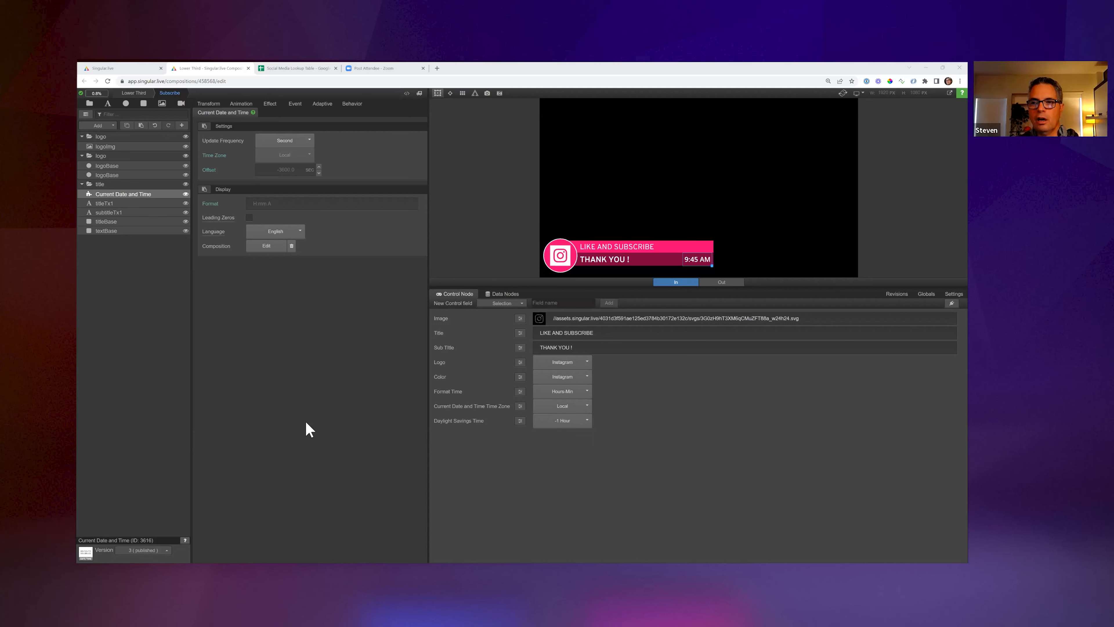
Add a new JSON Text control field named "Test" to the control node.
click(509, 306)
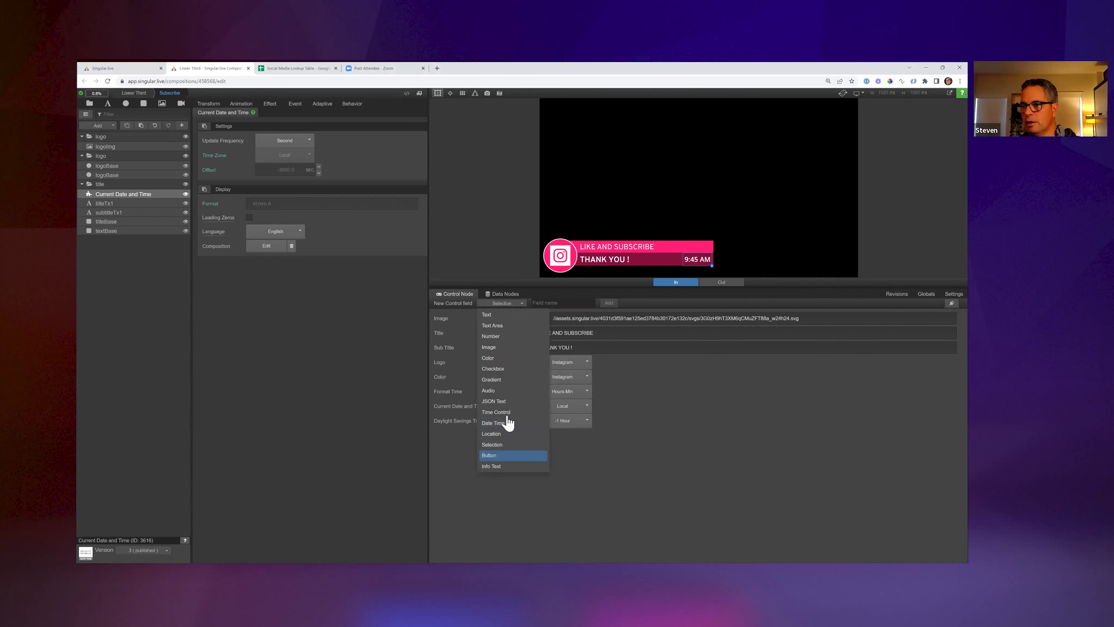
click(504, 402)
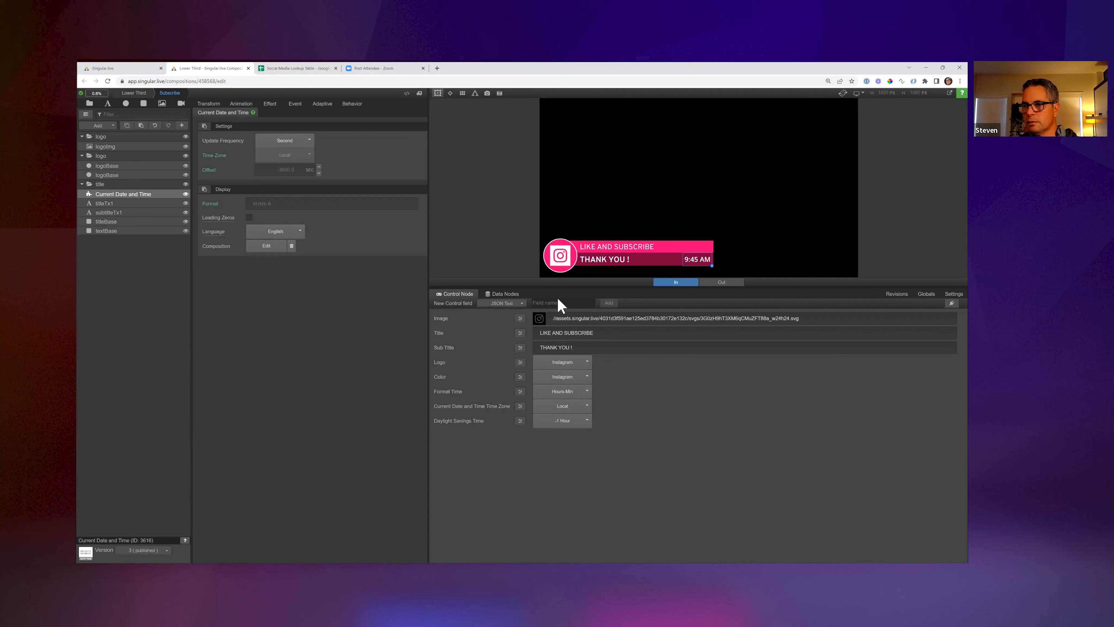
text(Test)
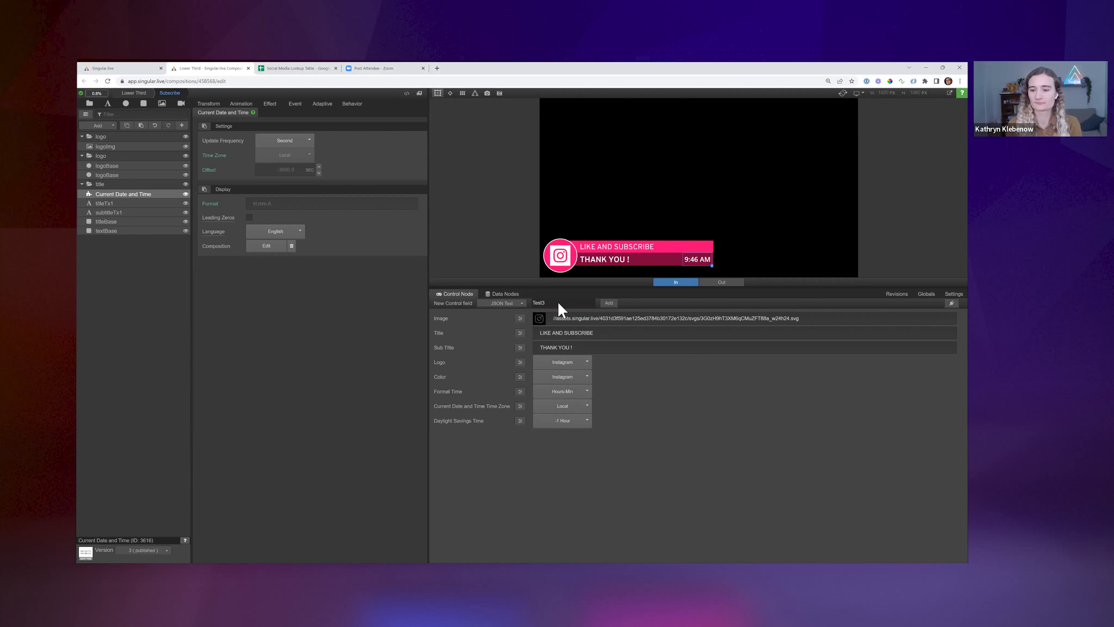
key(Return)
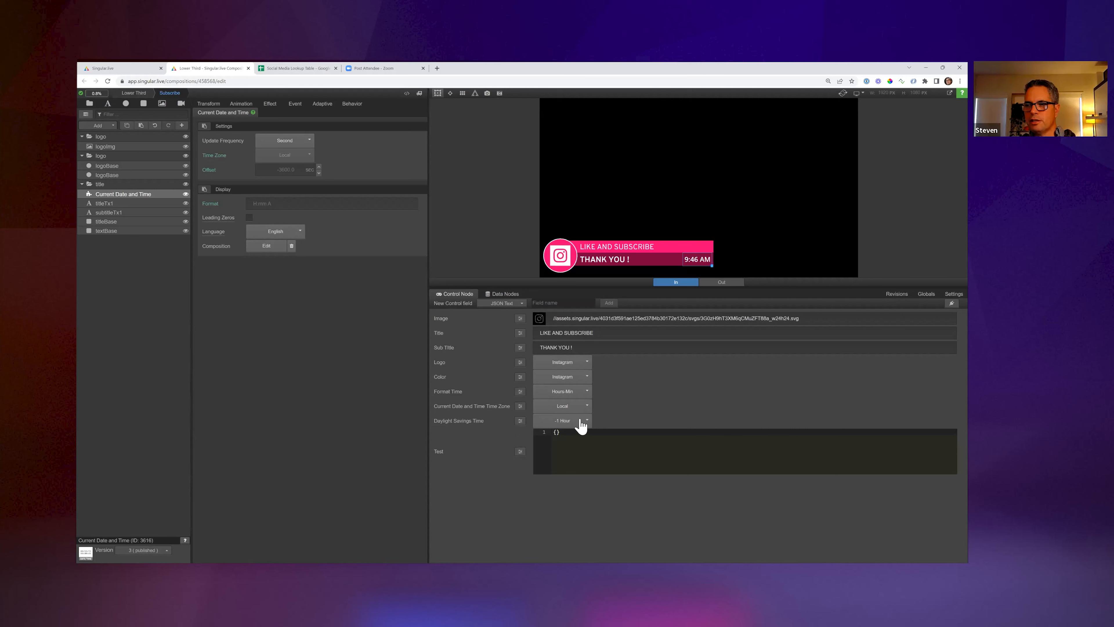
Delete the Test field from the control node and move the Daylight Savings Time field directly above Logo.
click(520, 421)
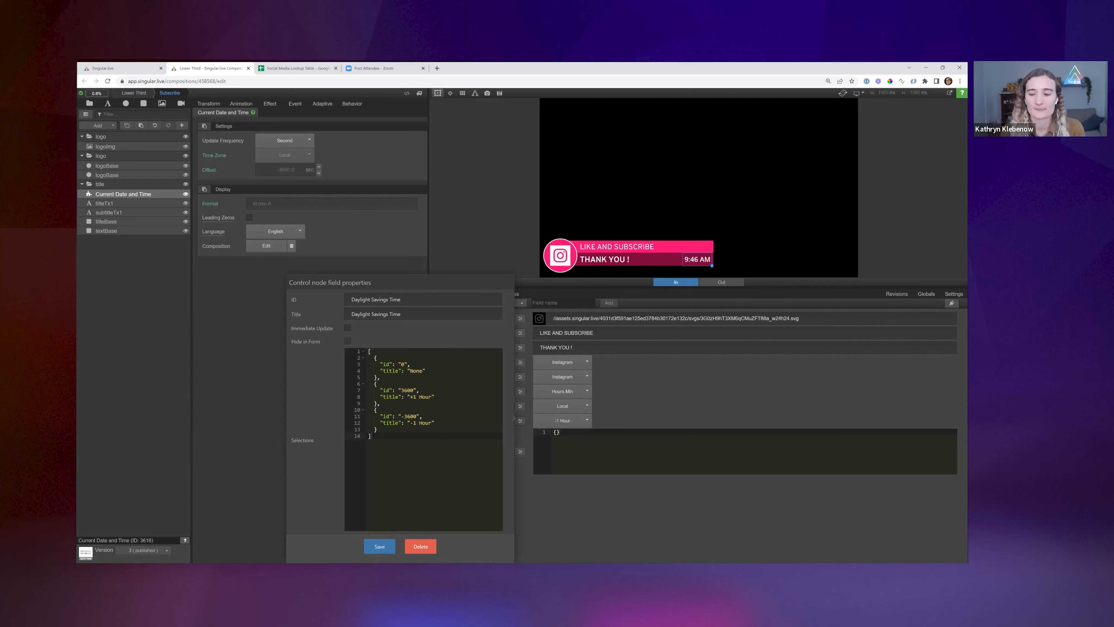
key(Escape)
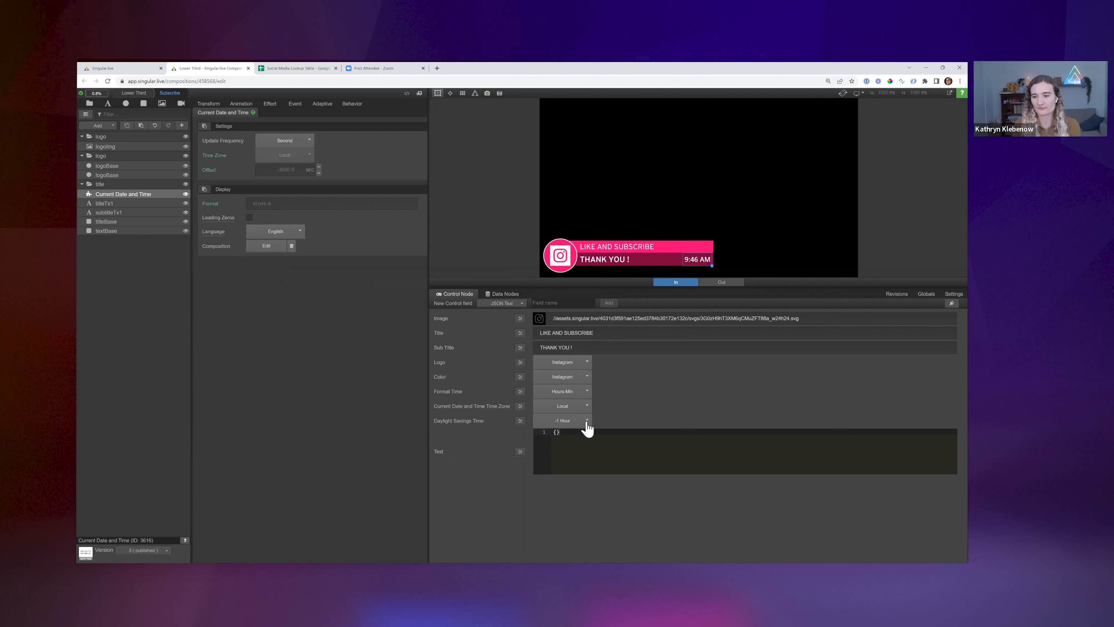
click(520, 452)
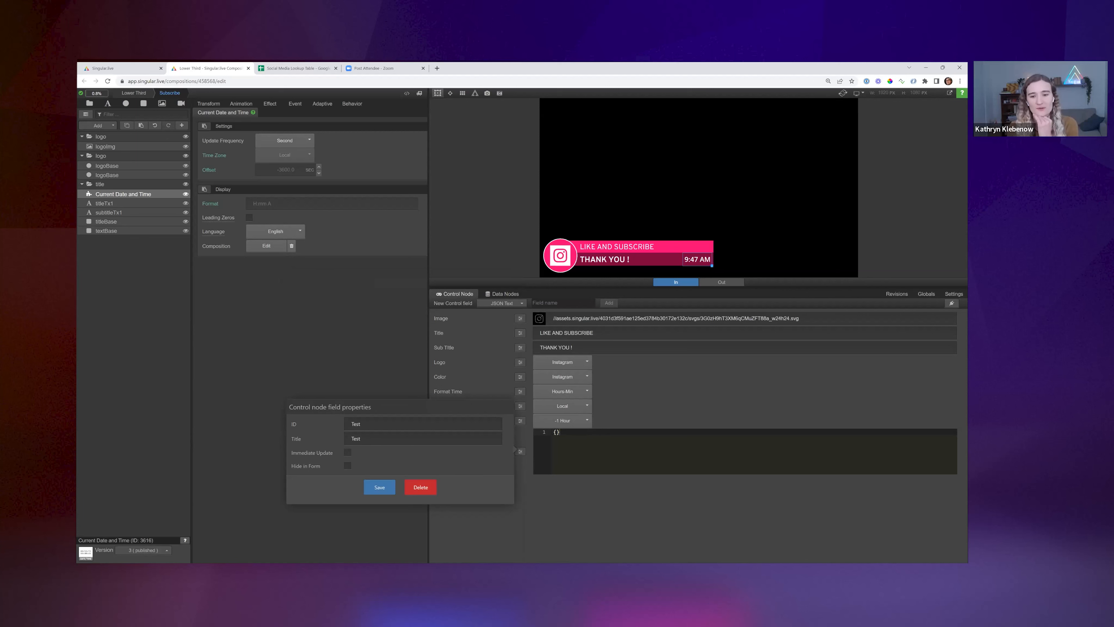
click(421, 487)
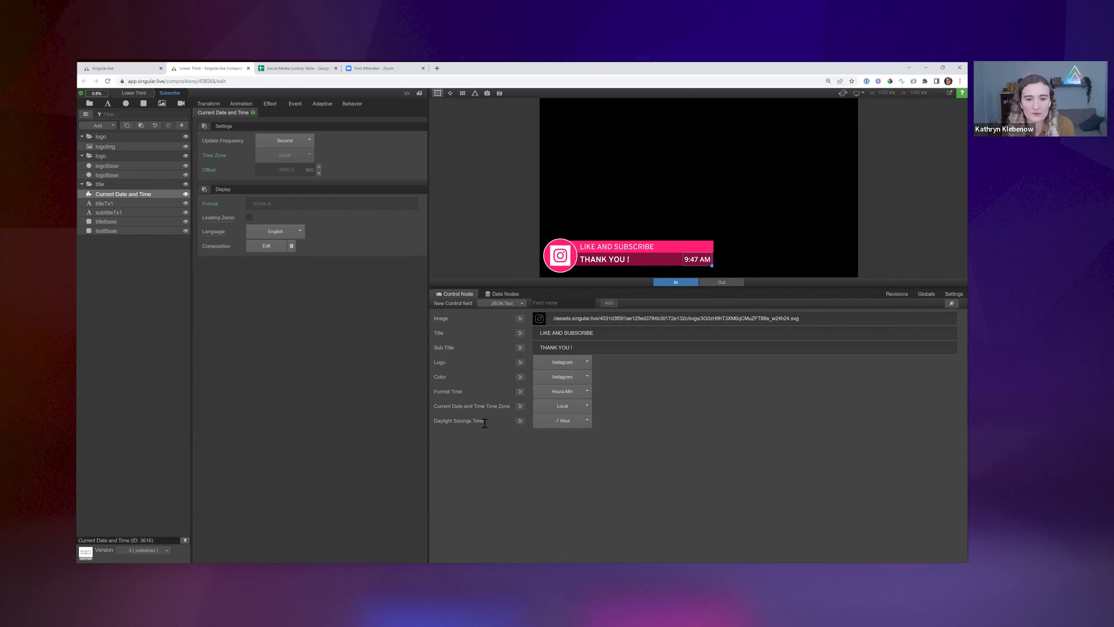
drag(485, 423, 498, 371)
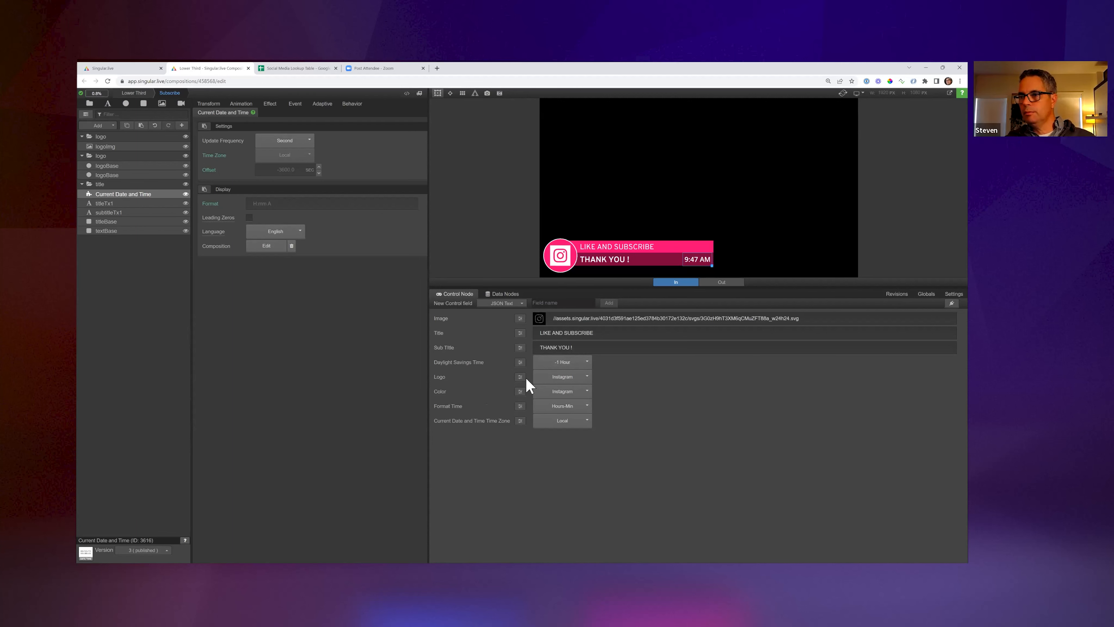
Examine the Color field's selections JSON and its list of social media options.
click(520, 392)
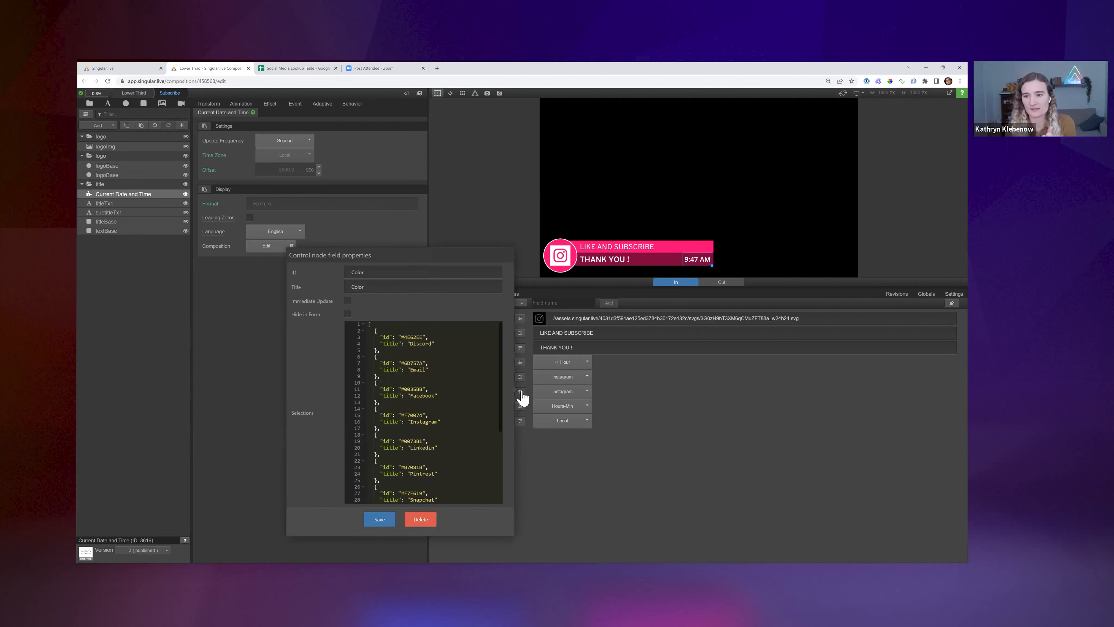
scroll(465, 394, down, 3)
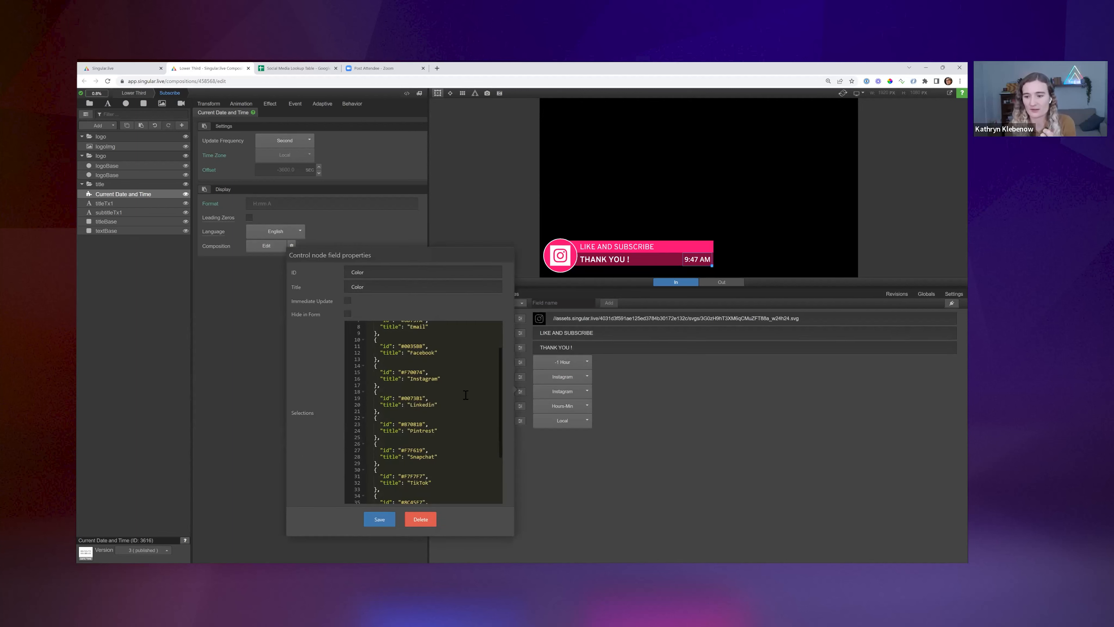
scroll(465, 395, up, 3)
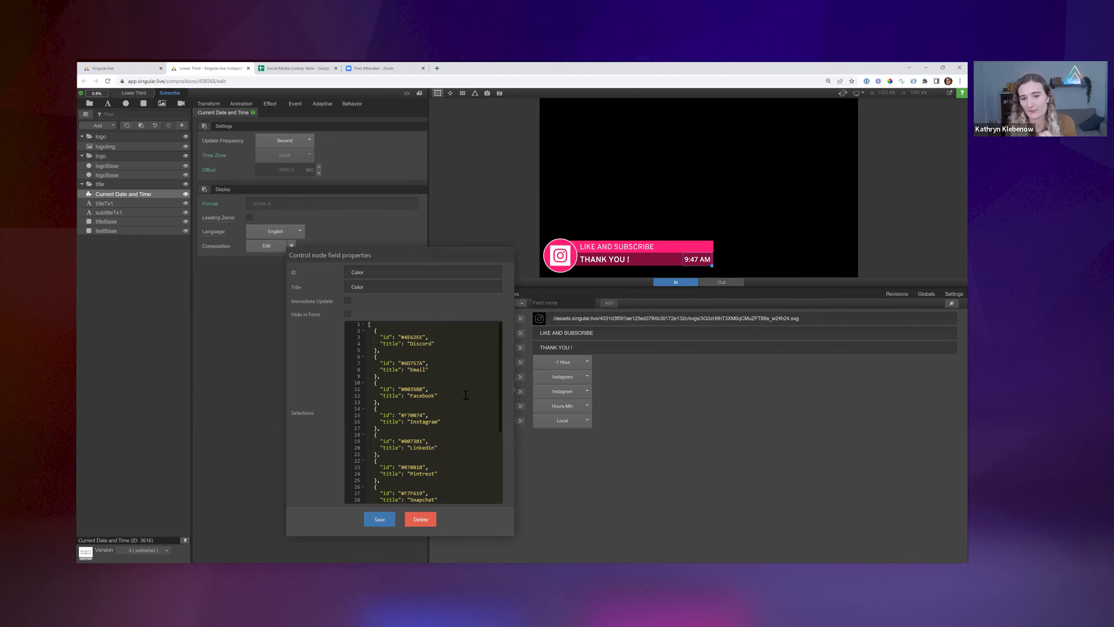
scroll(465, 395, down, 1)
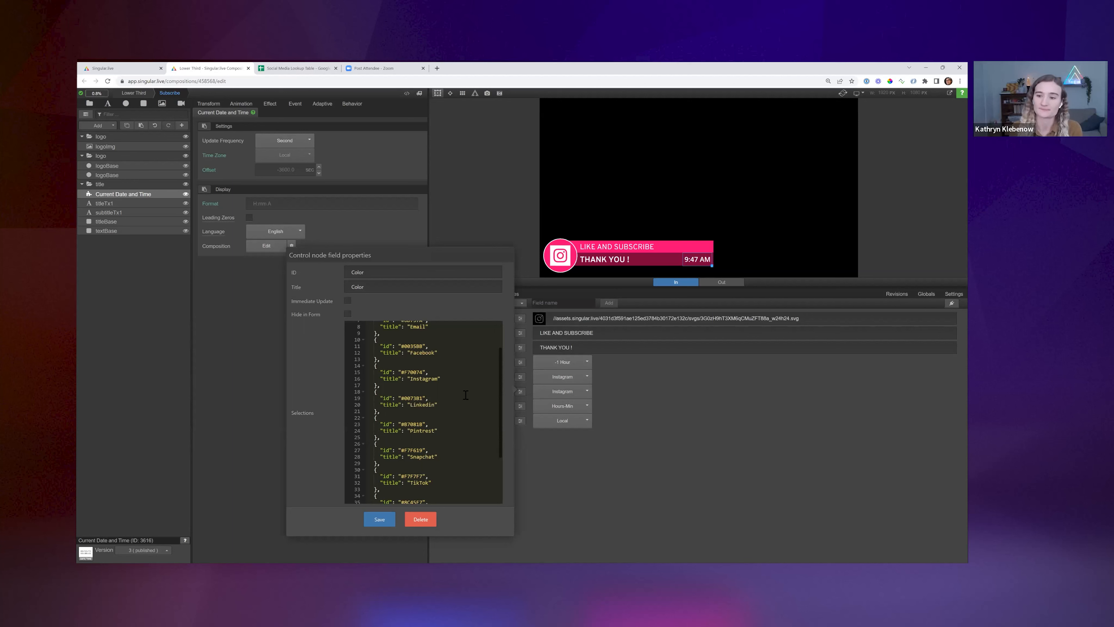
click(596, 444)
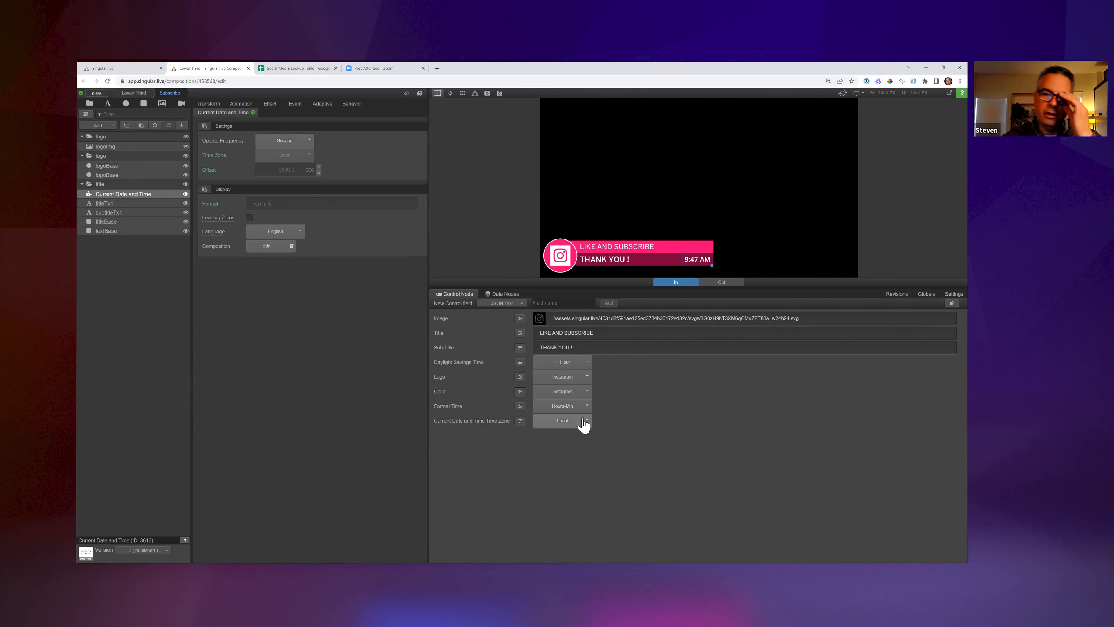
click(565, 395)
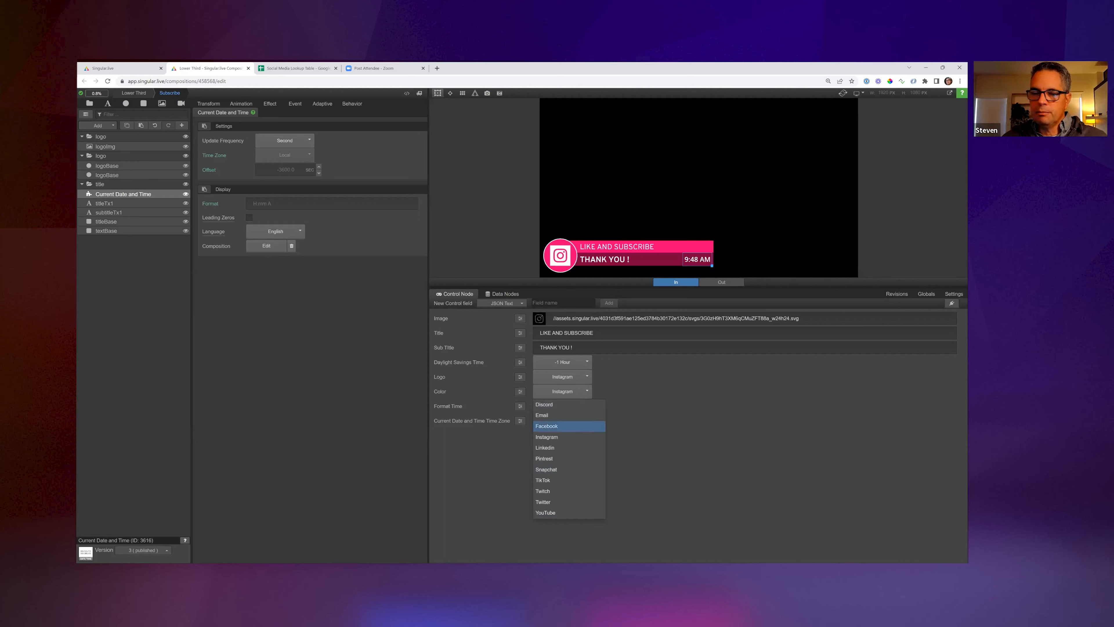
click(654, 452)
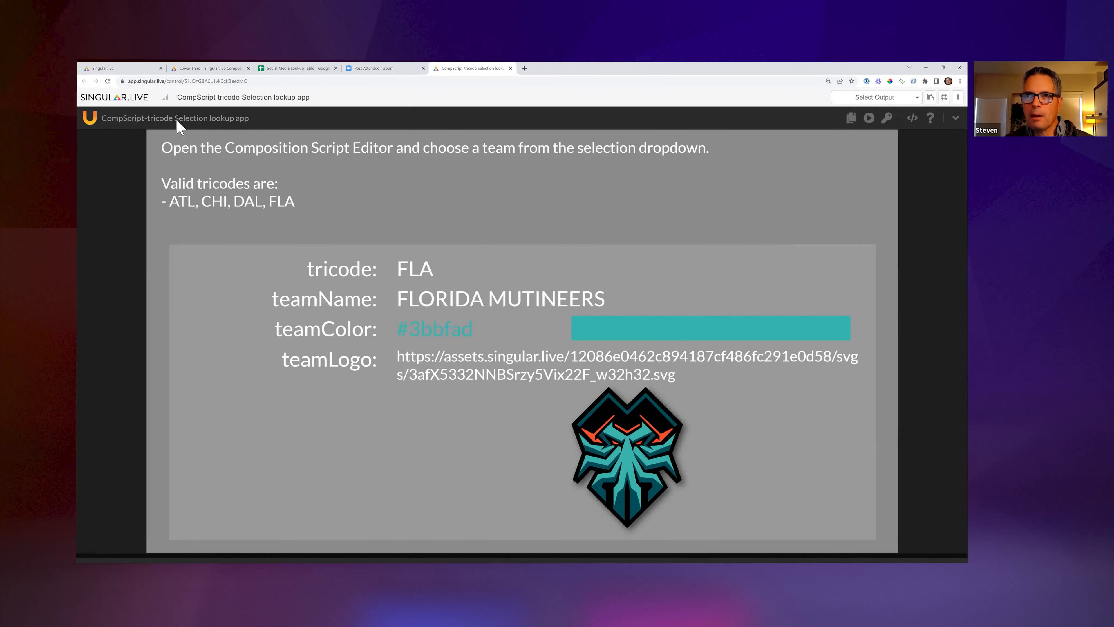
Add the Callup Code Script template from the Template Library's Resources category to the dashboard's Logos folder.
click(119, 69)
click(149, 163)
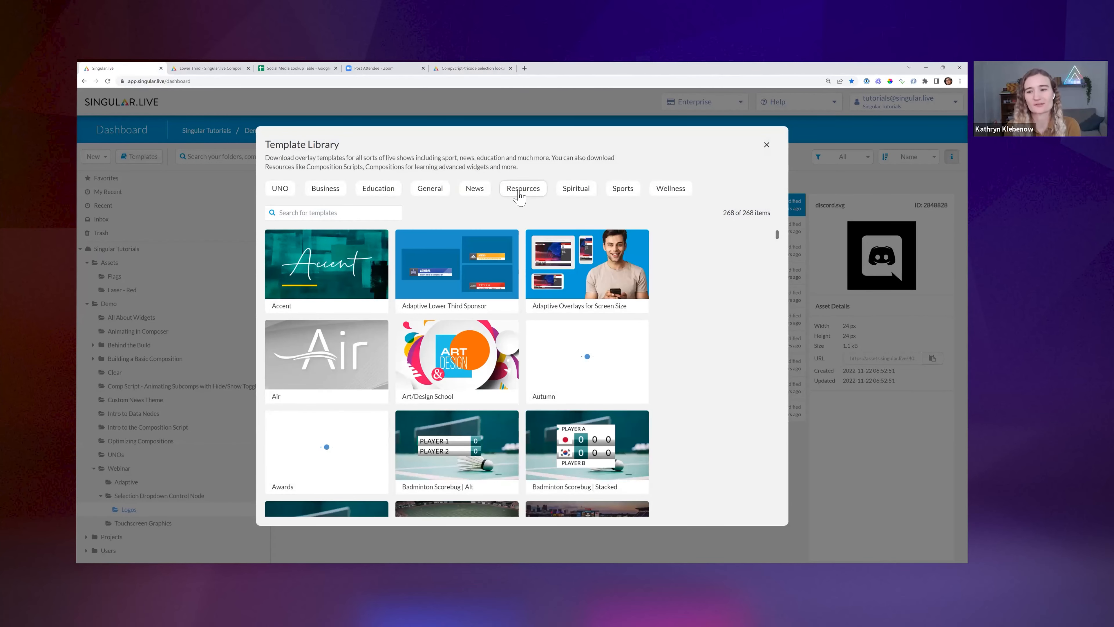
click(519, 193)
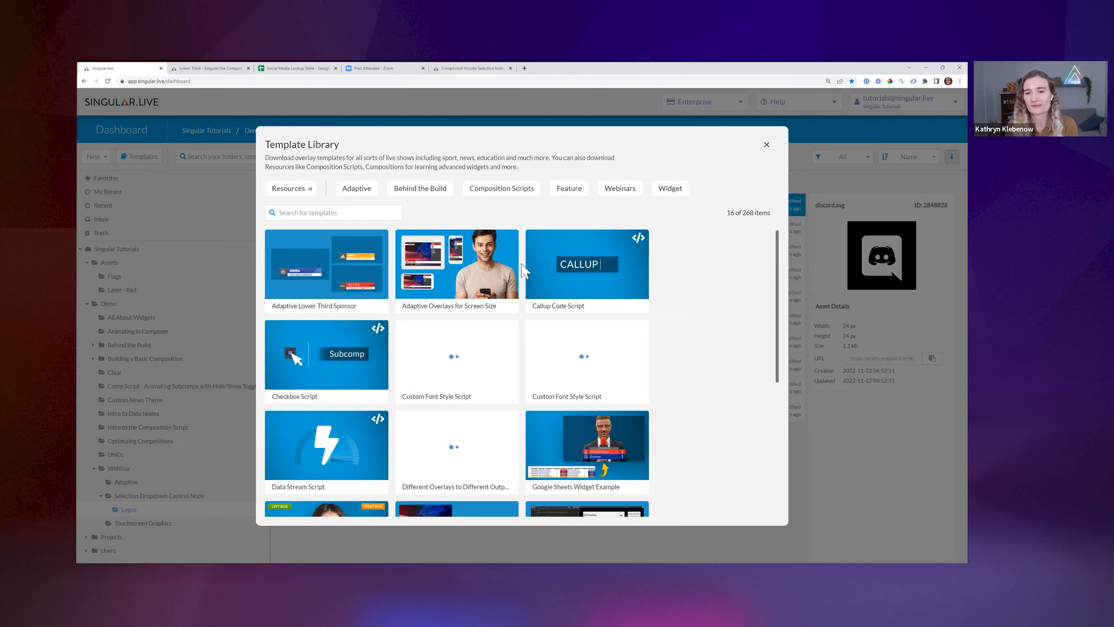
scroll(525, 270, down, 1)
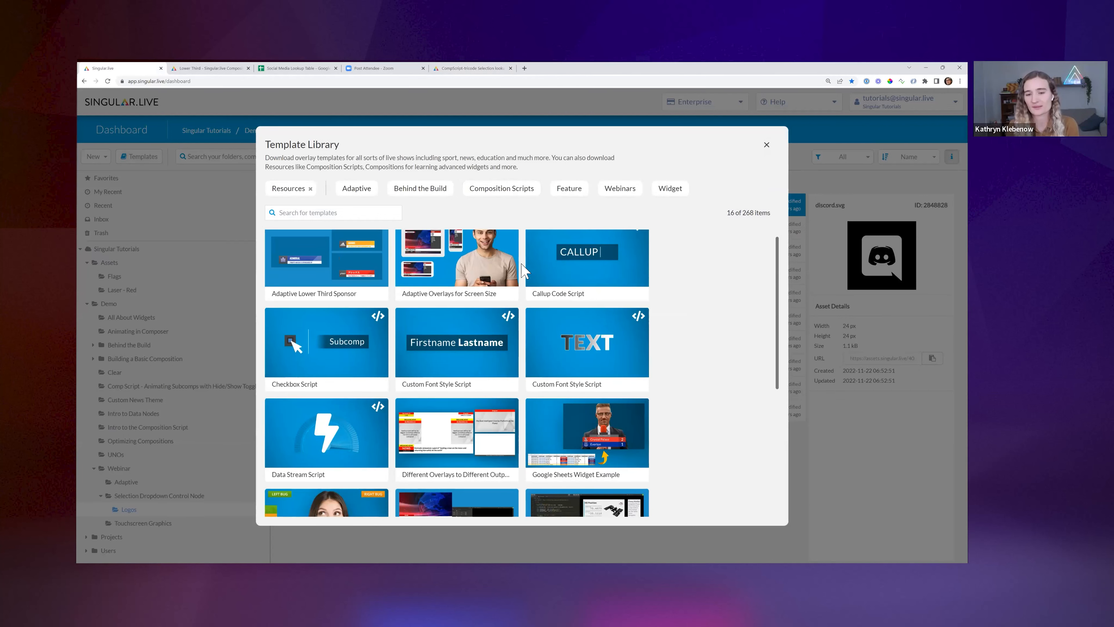
scroll(525, 270, down, 2)
scroll(525, 271, down, 3)
scroll(525, 271, up, 4)
scroll(525, 271, up, 2)
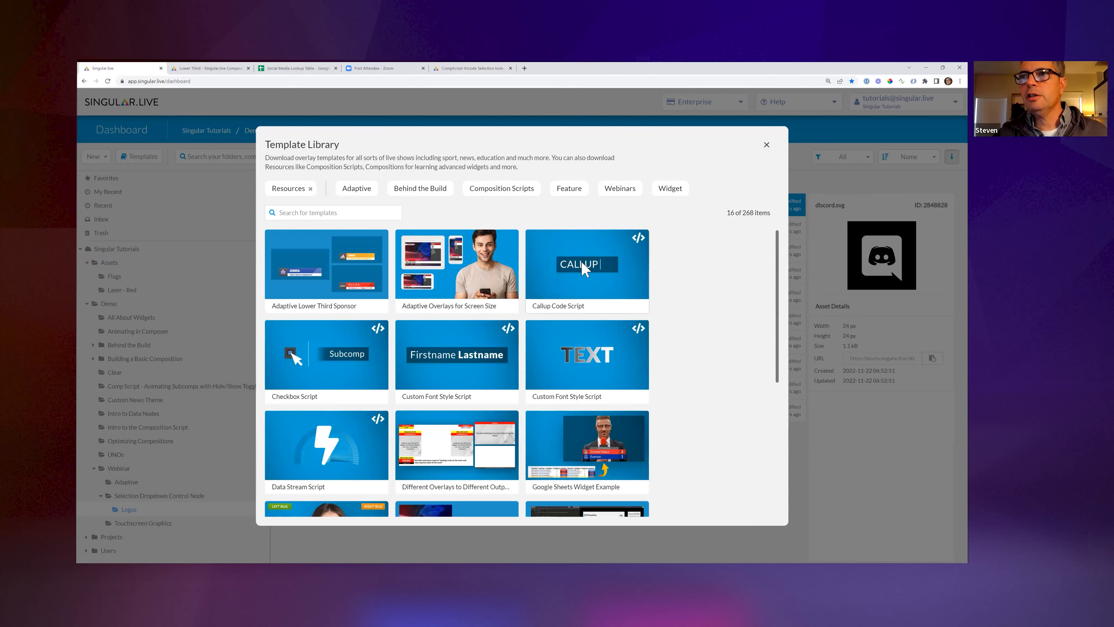
click(560, 297)
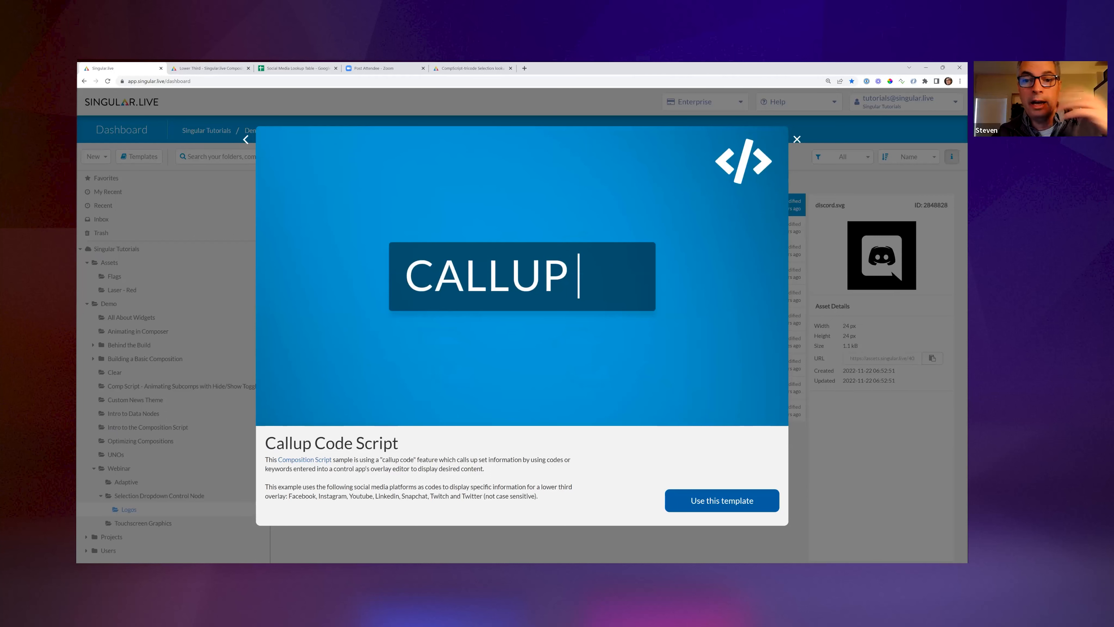
click(722, 500)
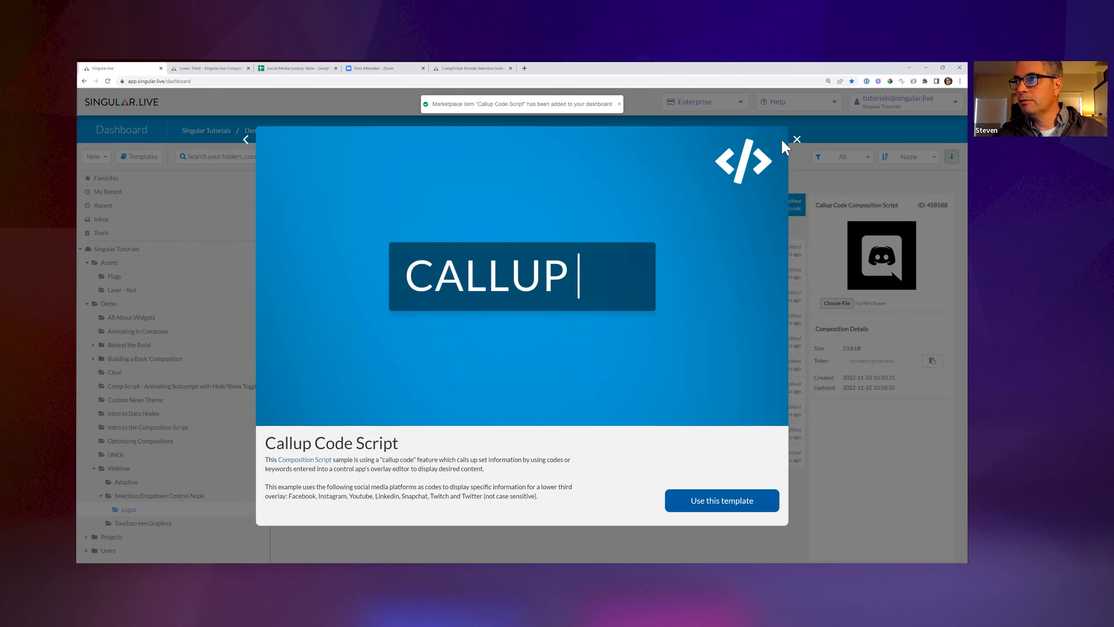
click(797, 140)
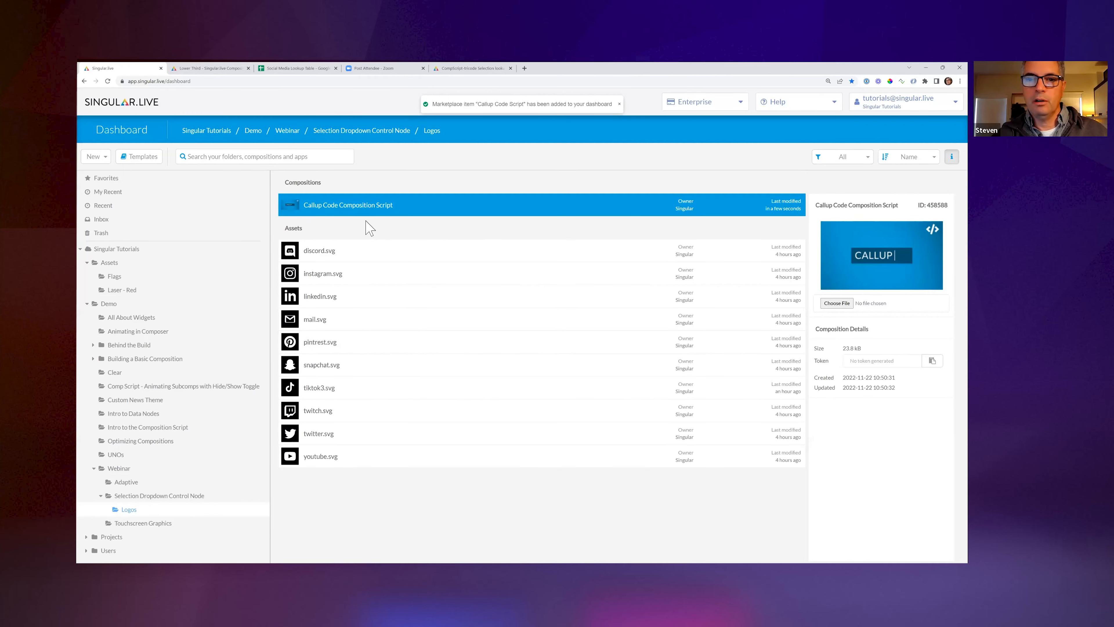
Open the Callup Code Composition Script in the script editor and enlarge its composition control area.
right_click(335, 211)
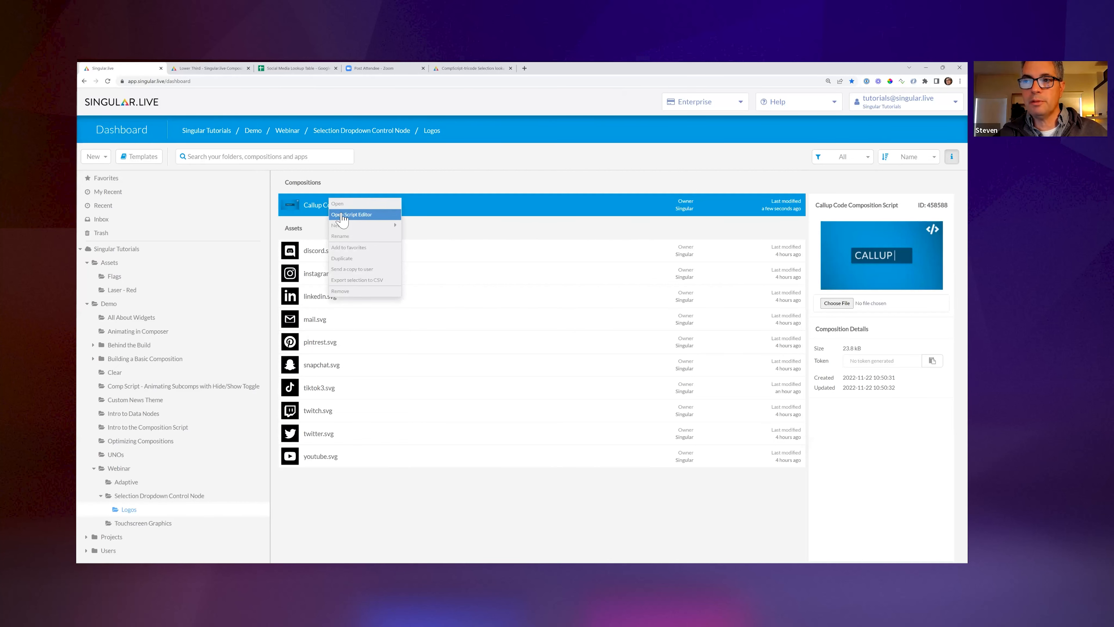
click(342, 215)
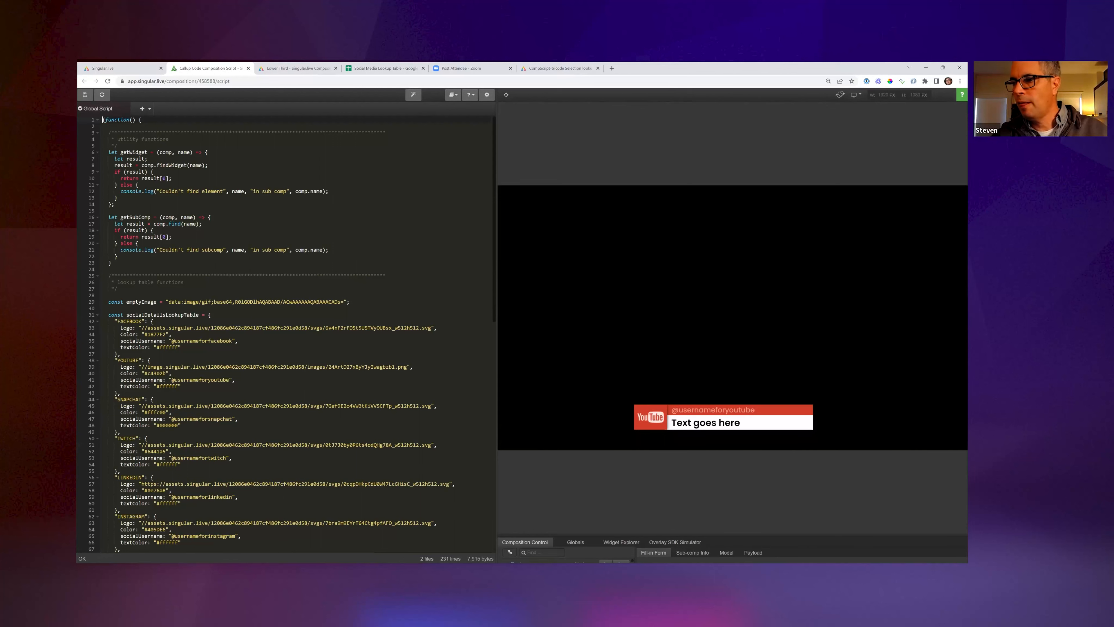
drag(551, 535, 526, 376)
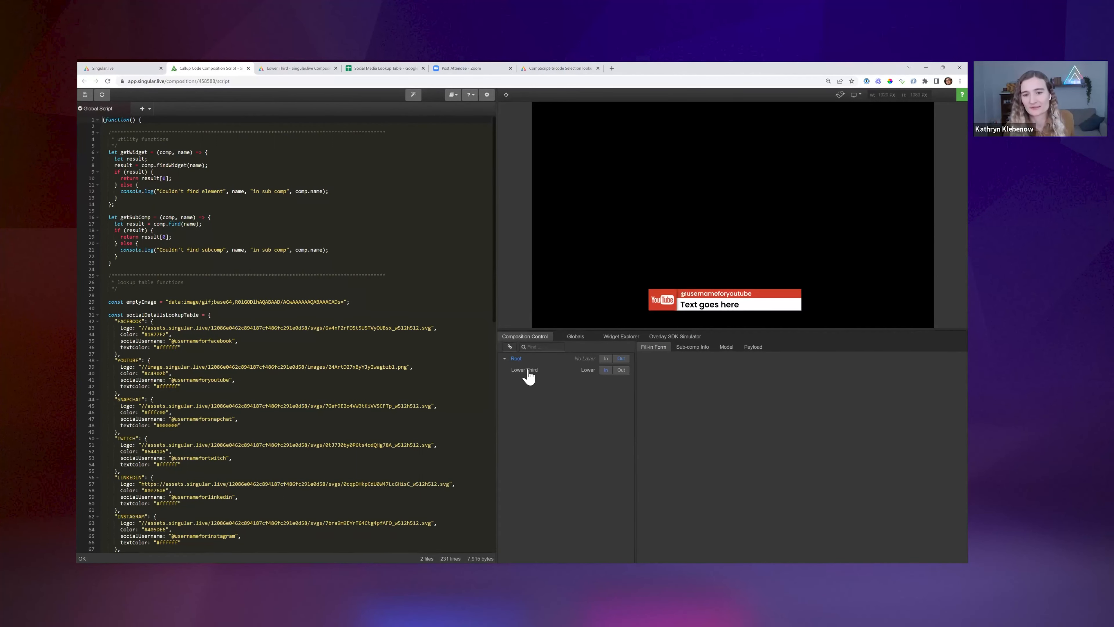
Set the Incode of the Lower Third subcomposition to FACEBOOK.
click(525, 370)
click(731, 367)
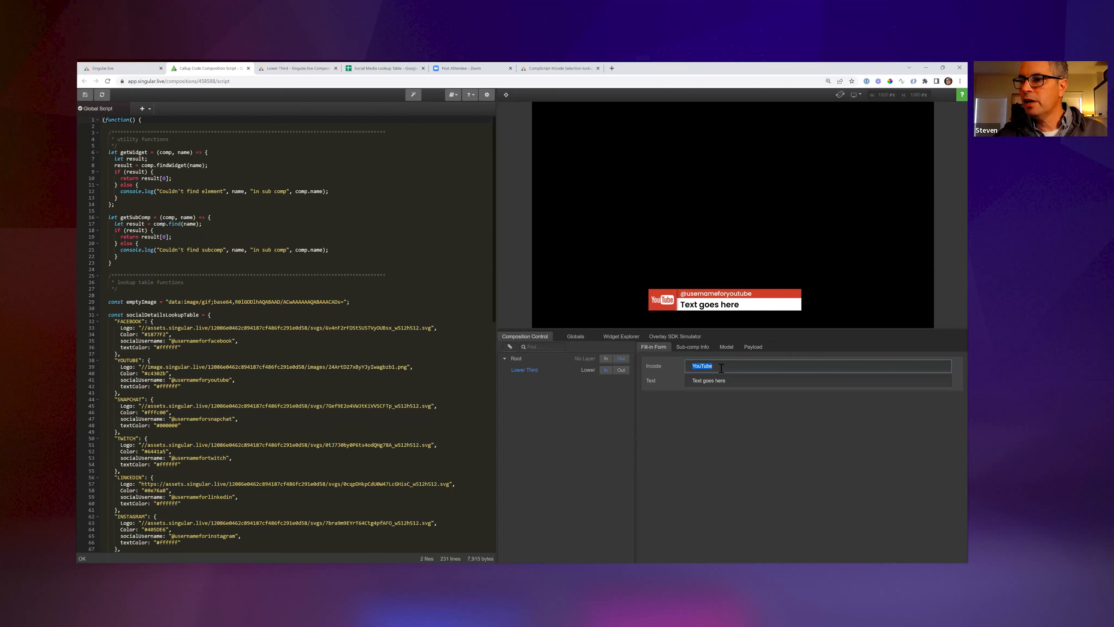
text(FAC)
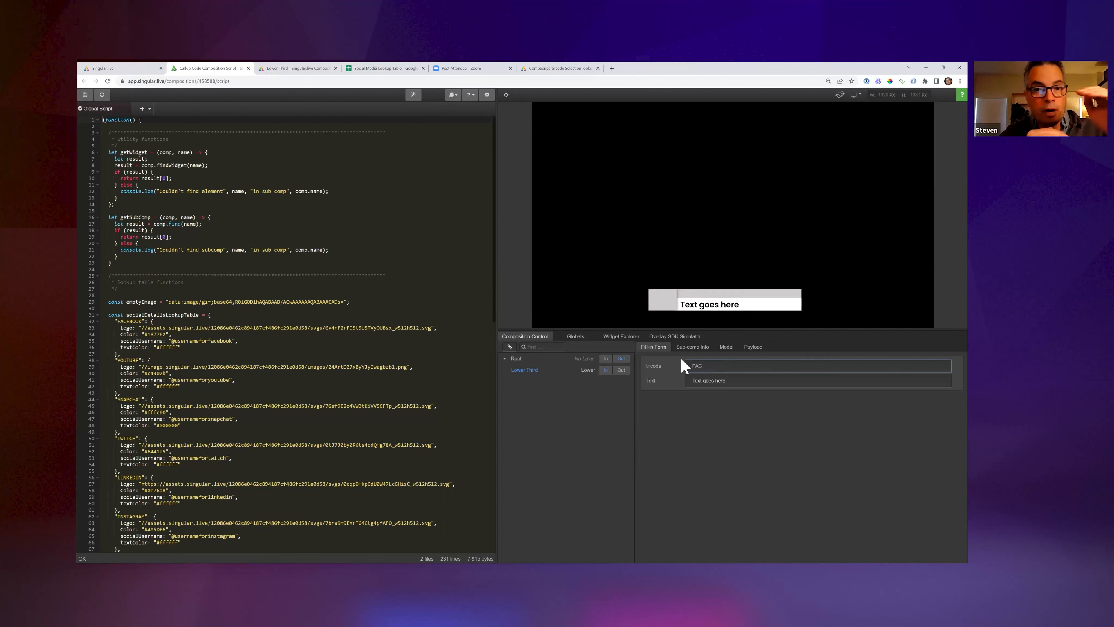
text(EBOOK)
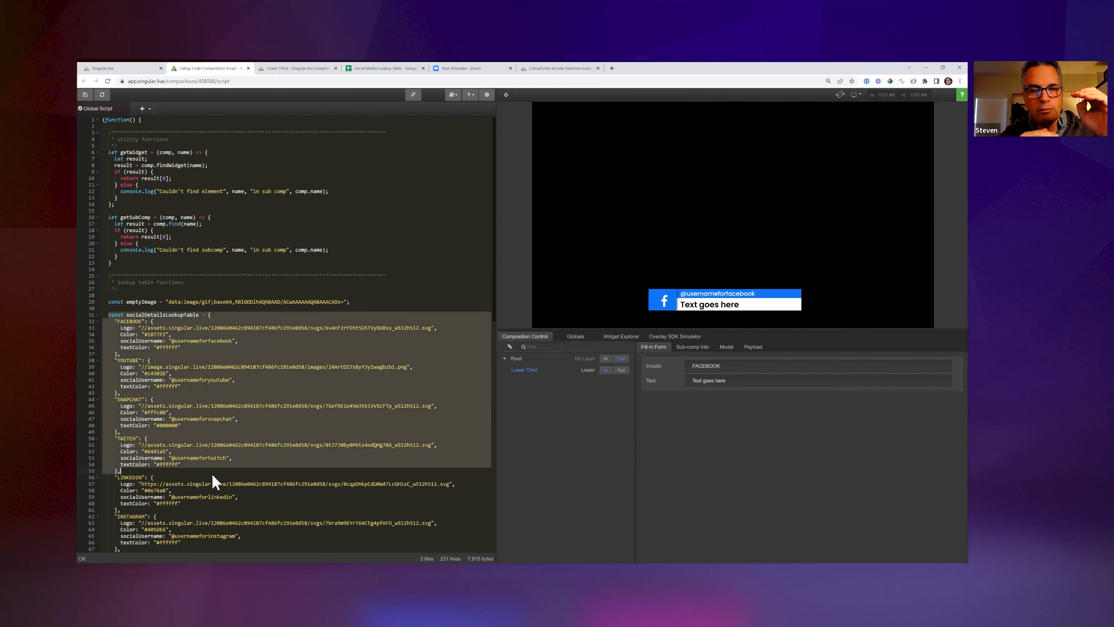
Examine the socialDetailsLookupTable entries in the global script alongside the Lower Third's Incode field.
click(183, 379)
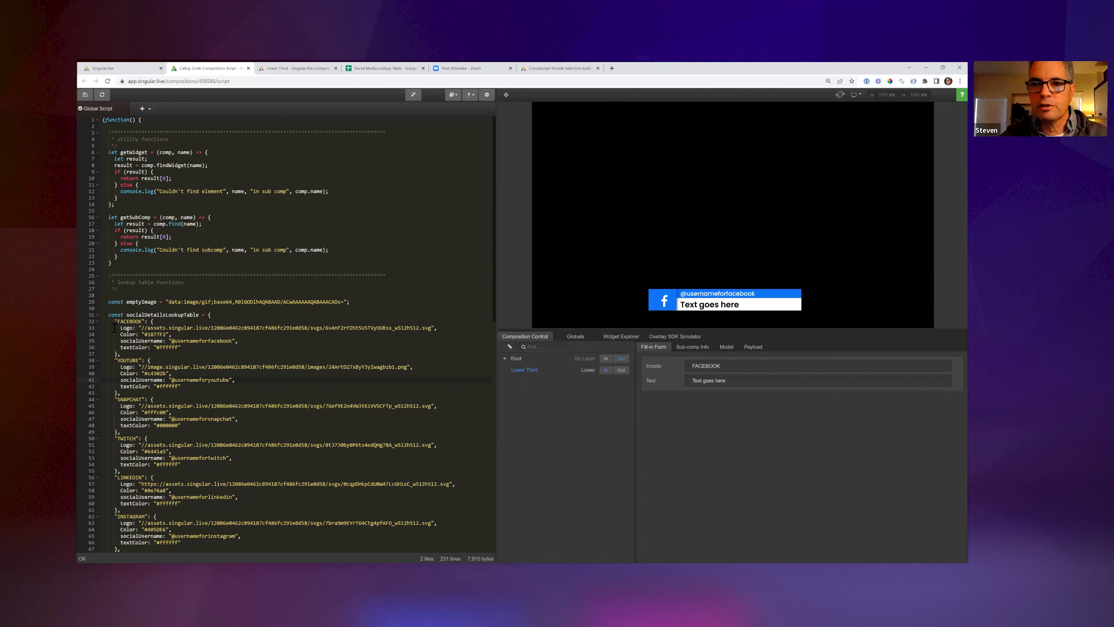
drag(121, 327, 145, 347)
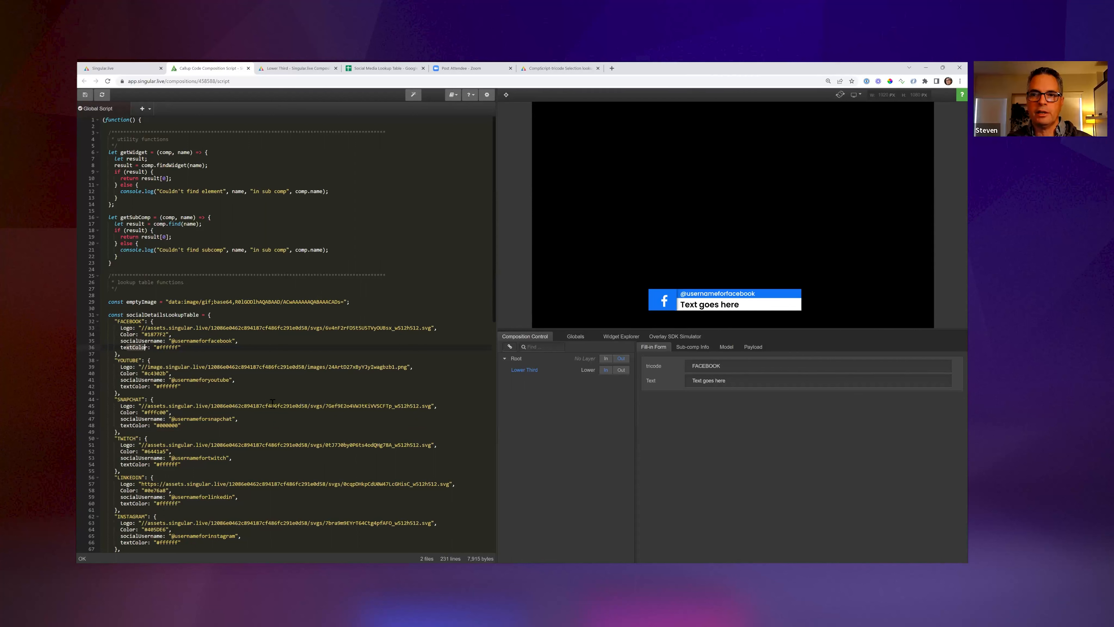
scroll(156, 455, down, 4)
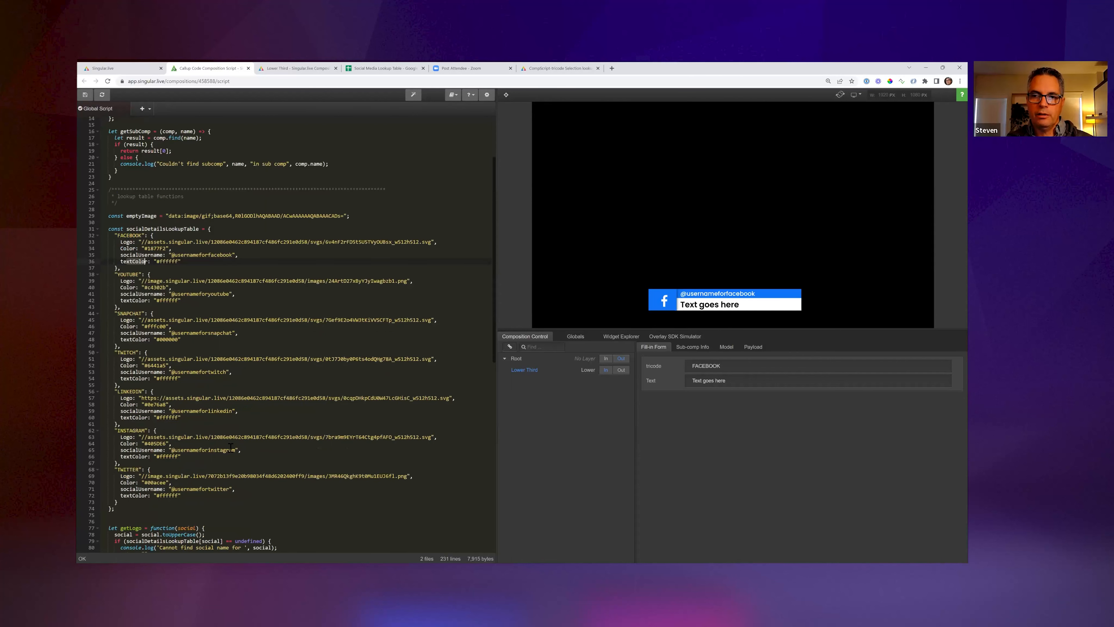
scroll(123, 207, down, 2)
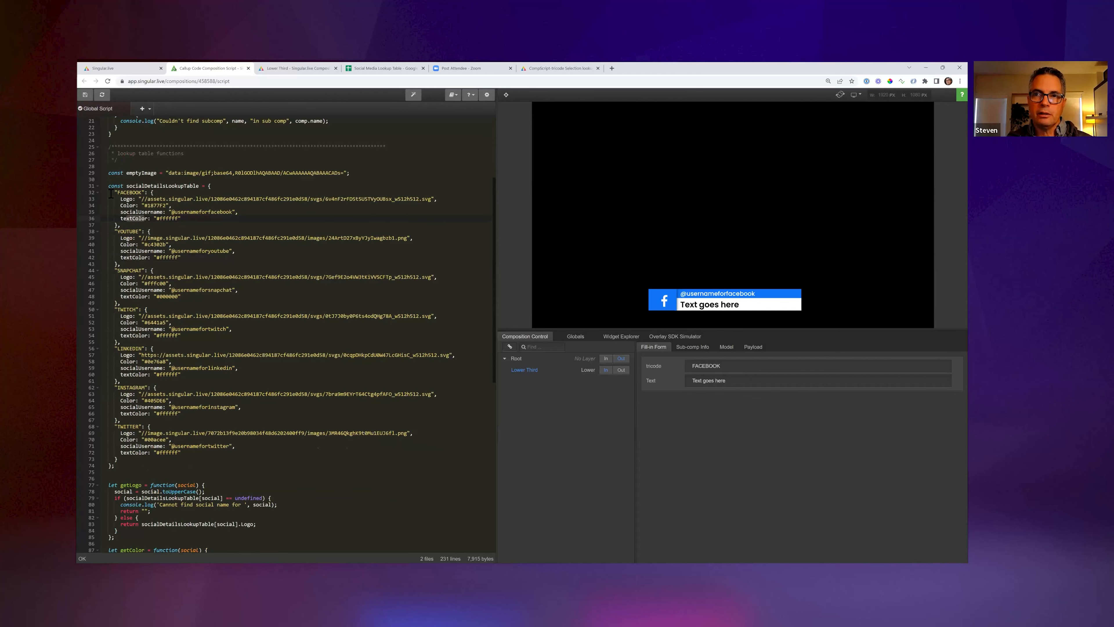
double_click(753, 370)
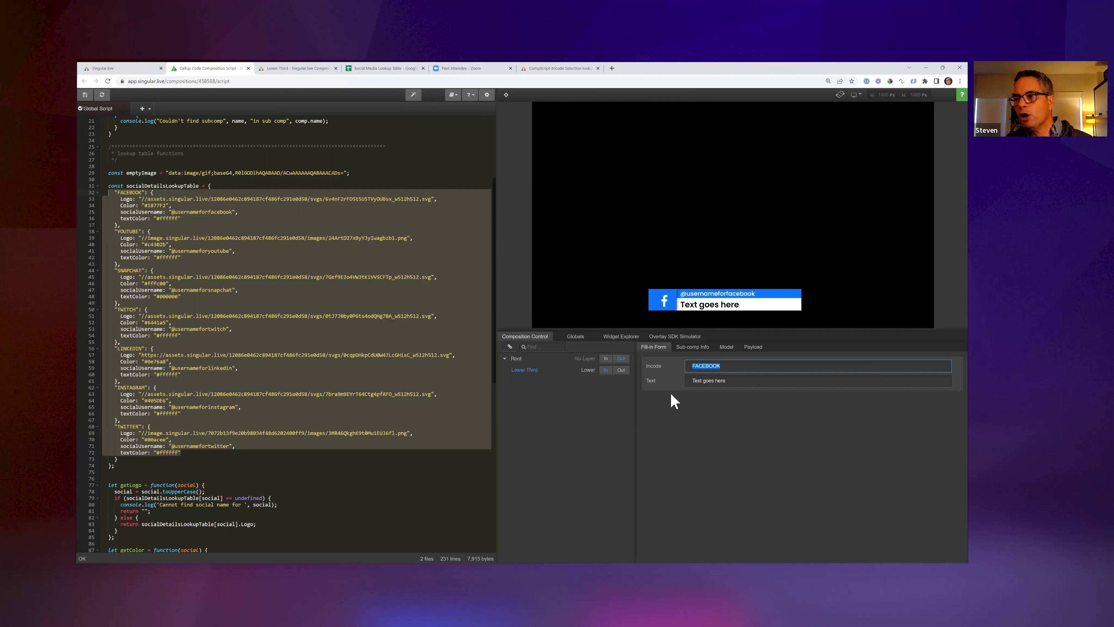
click(266, 299)
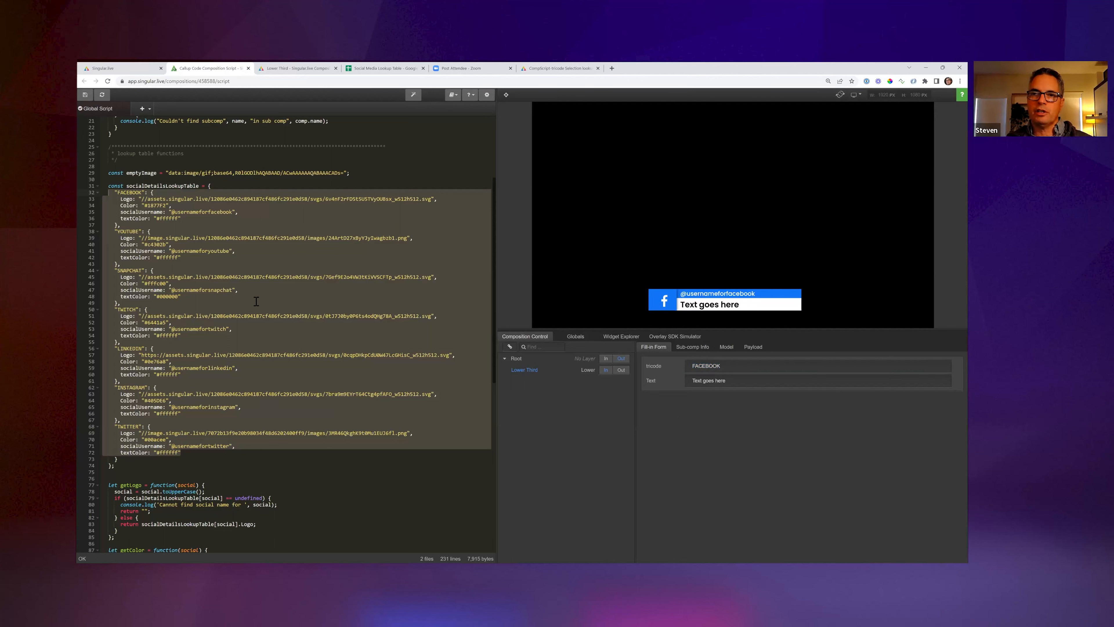
click(288, 294)
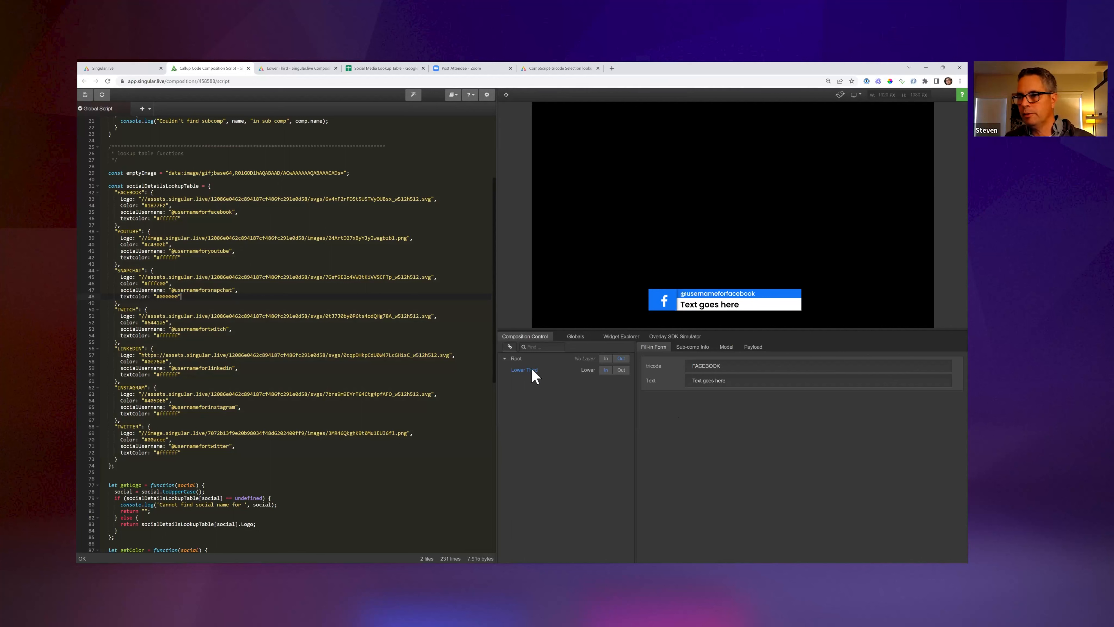
double_click(736, 367)
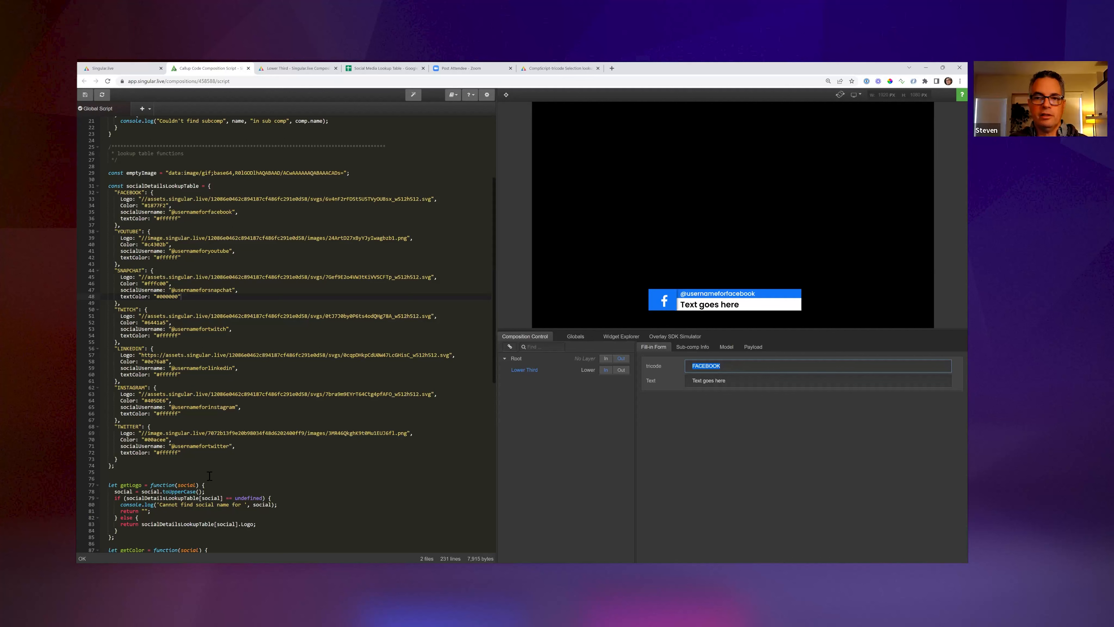
click(130, 466)
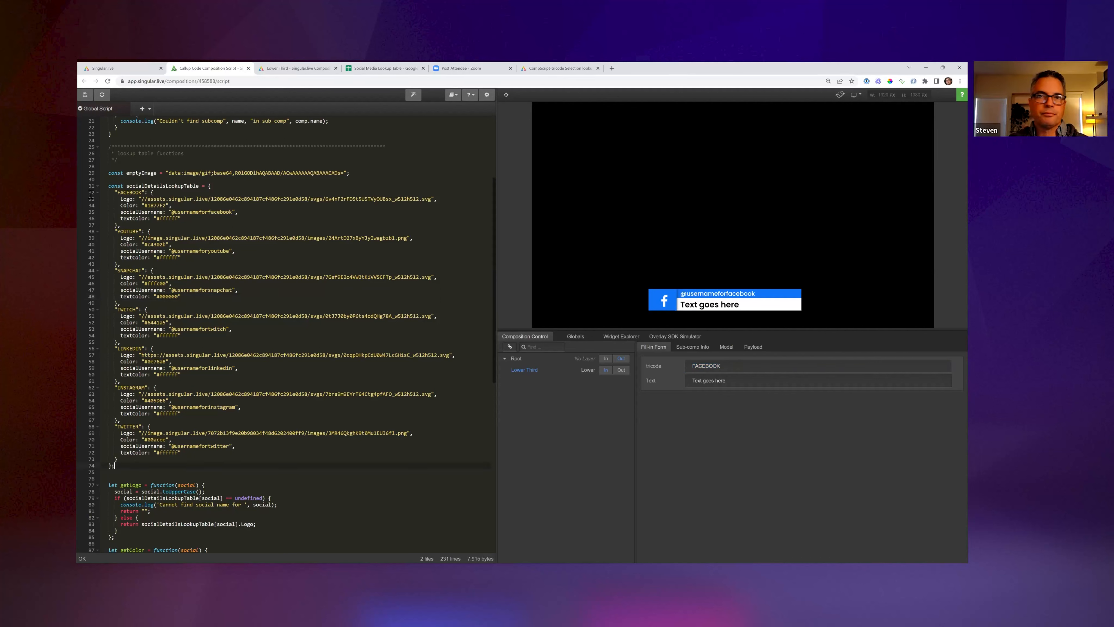
shift+click(90, 189)
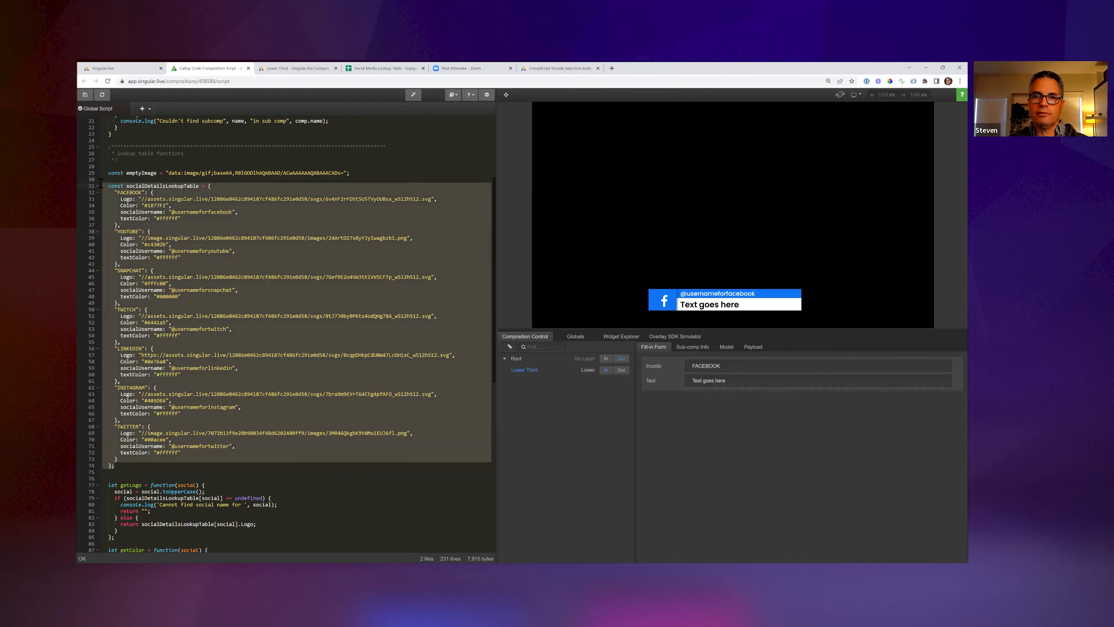
Return to the dashboard, view the Resources templates in the Template Library, and close the library.
click(118, 68)
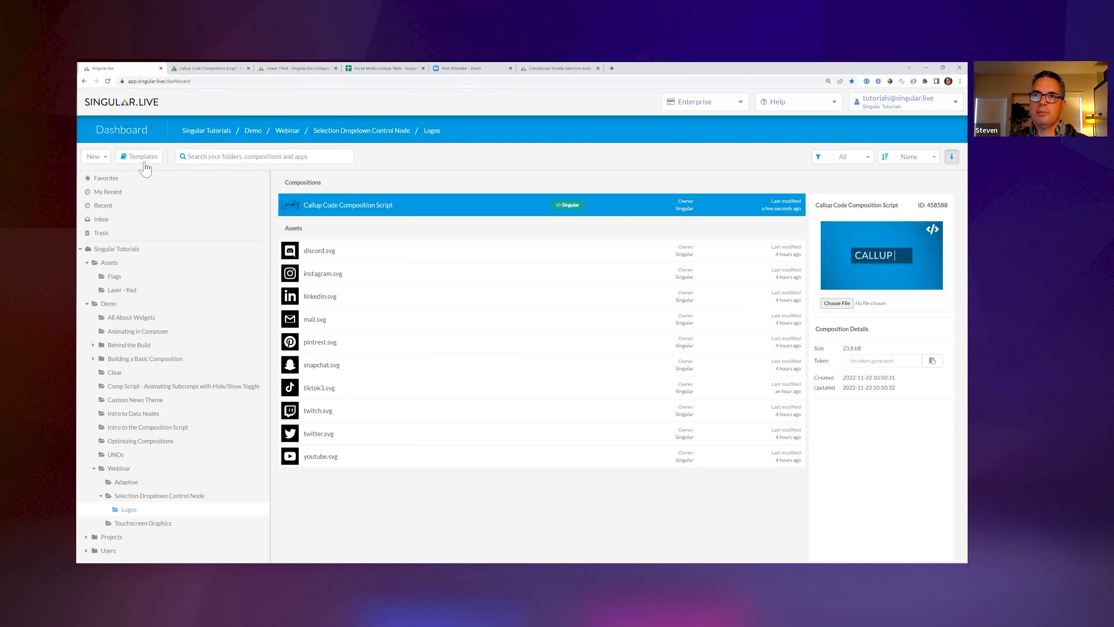
click(144, 157)
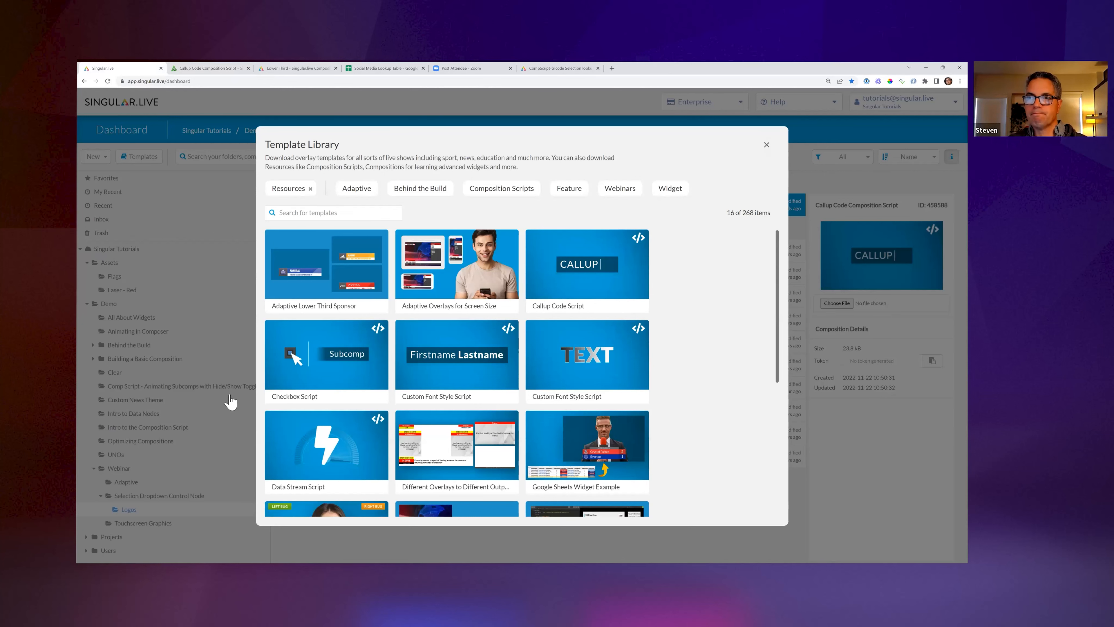
click(583, 114)
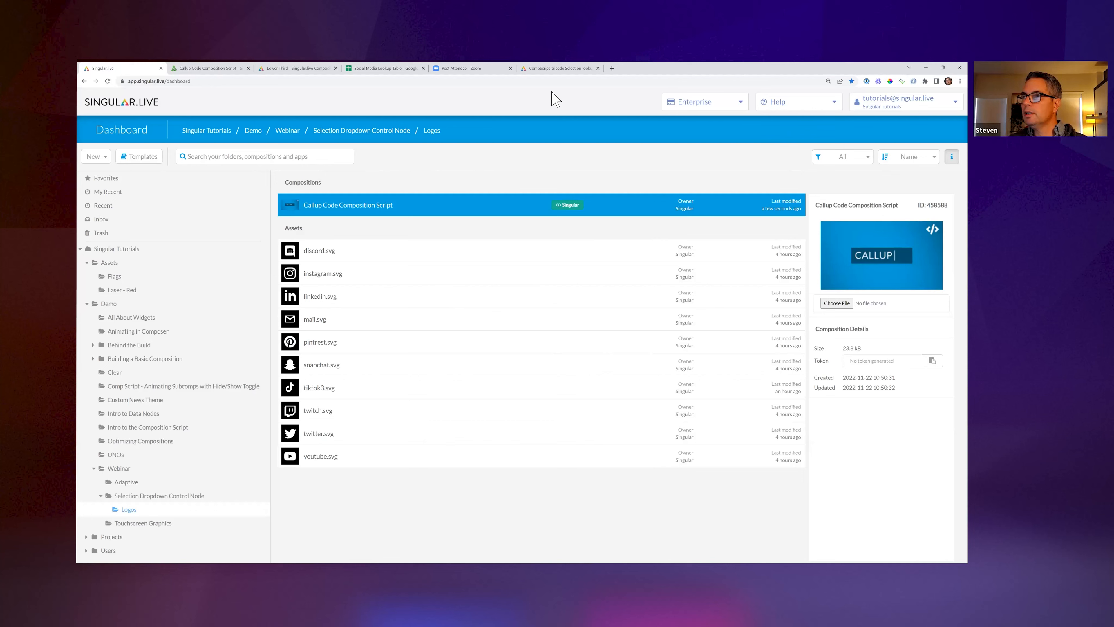